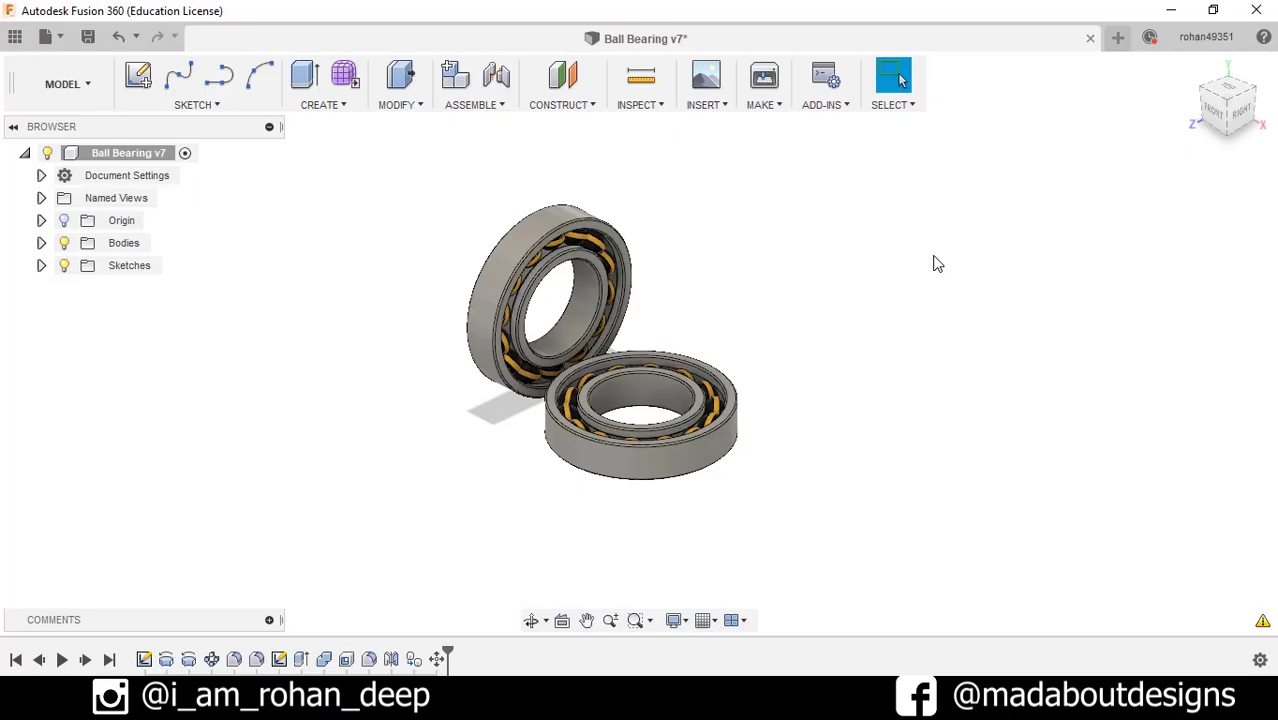
Step: Start a new design with a sketch on the front plane
left_click(45, 36)
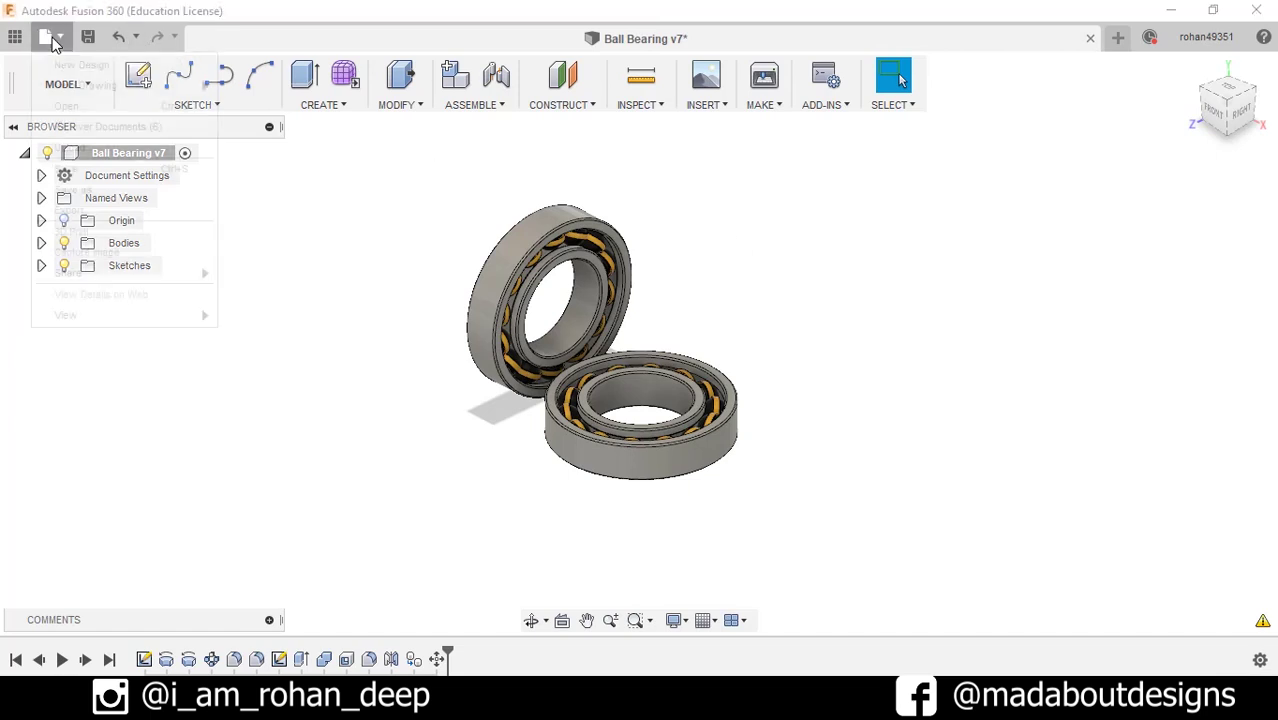
left_click(67, 70)
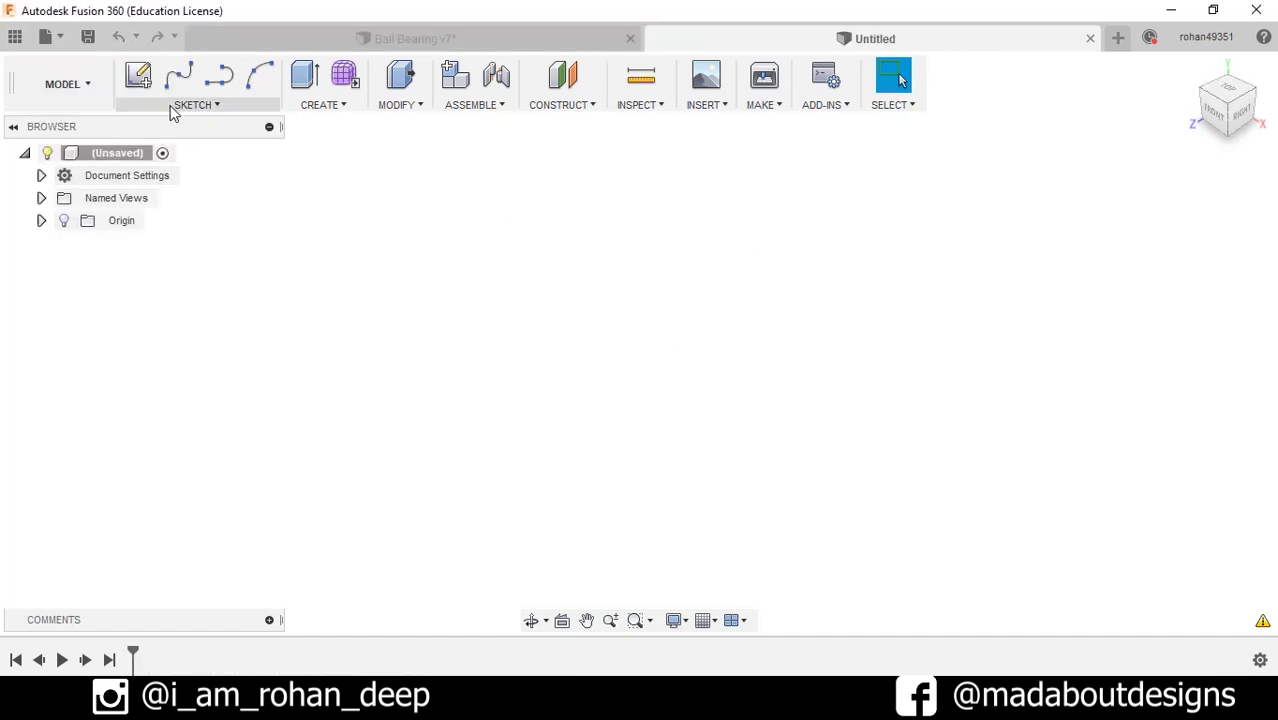
left_click(138, 75)
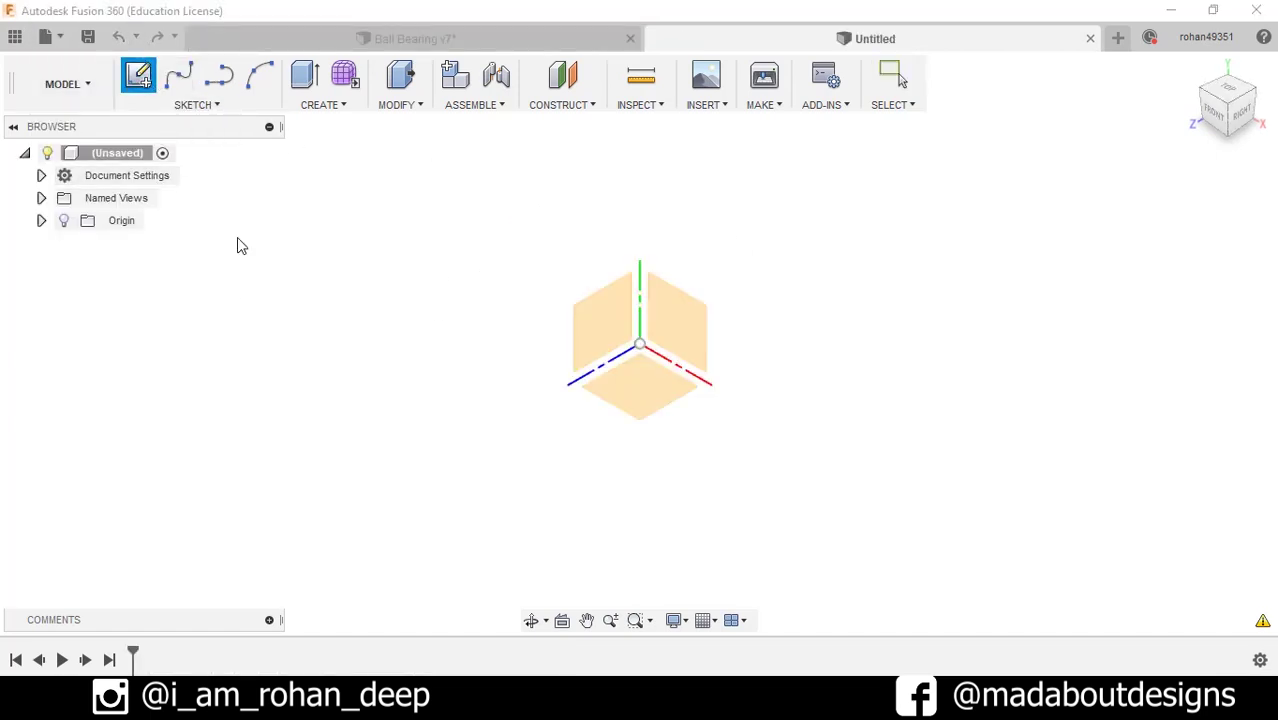
left_click(702, 346)
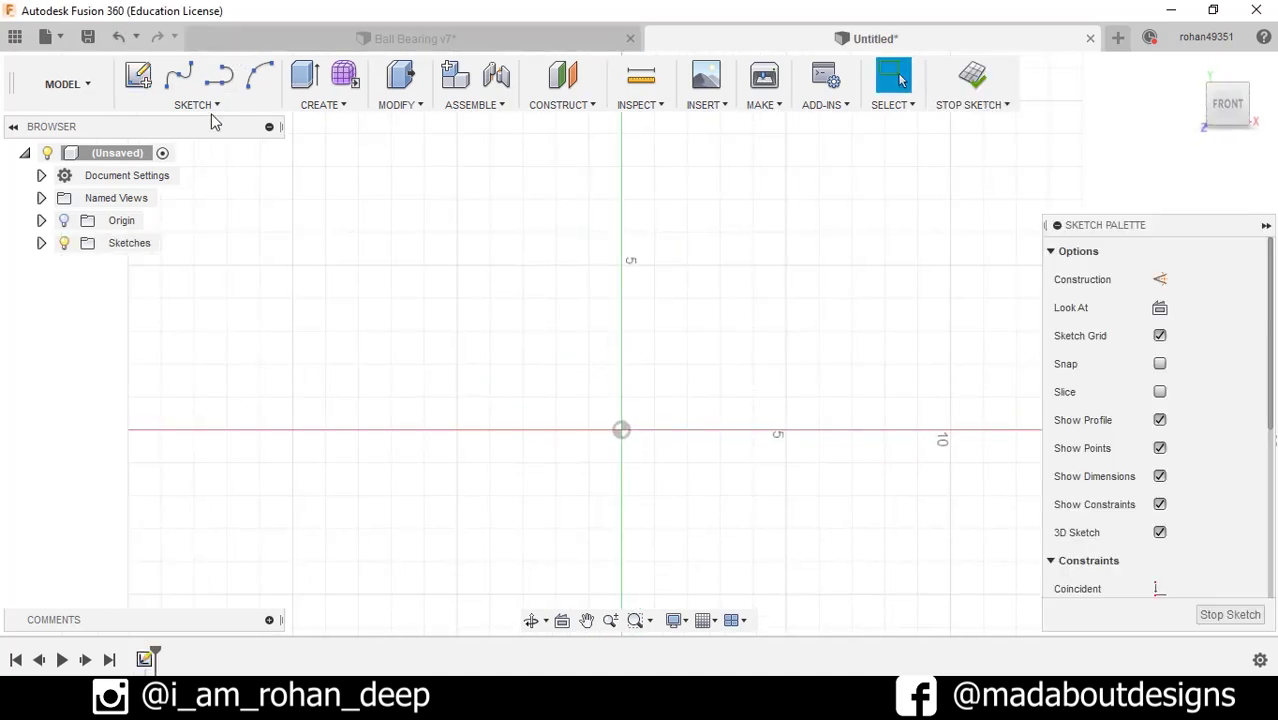
Step: Draw a 2.50 × 0.75 center rectangle above the origin on the vertical axis
left_click(211, 106)
mouse_move(190, 171)
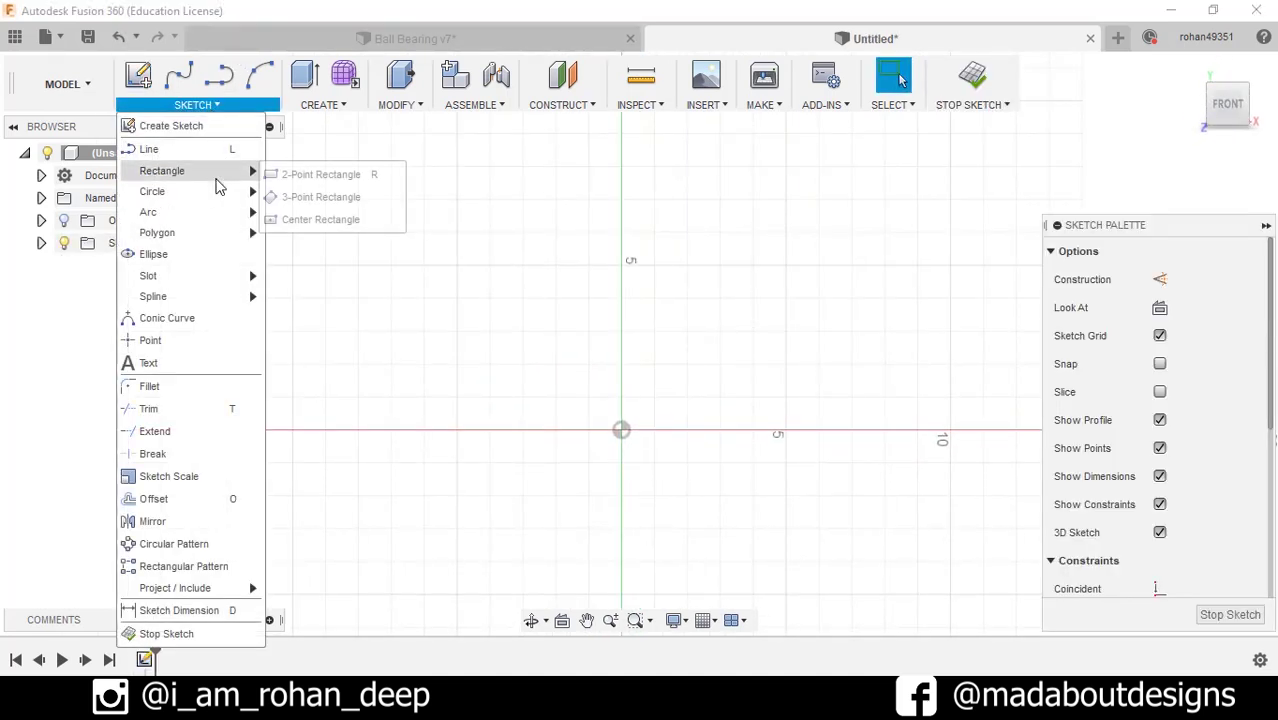
left_click(330, 218)
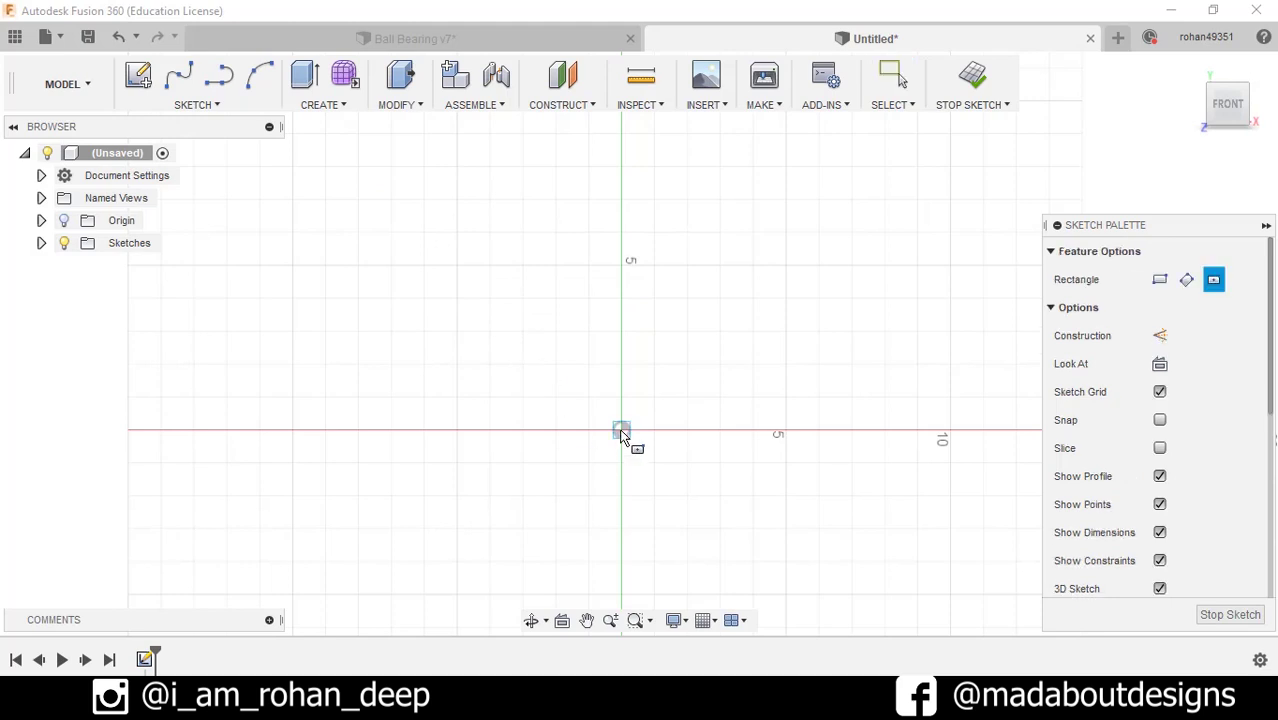
left_click(621, 234)
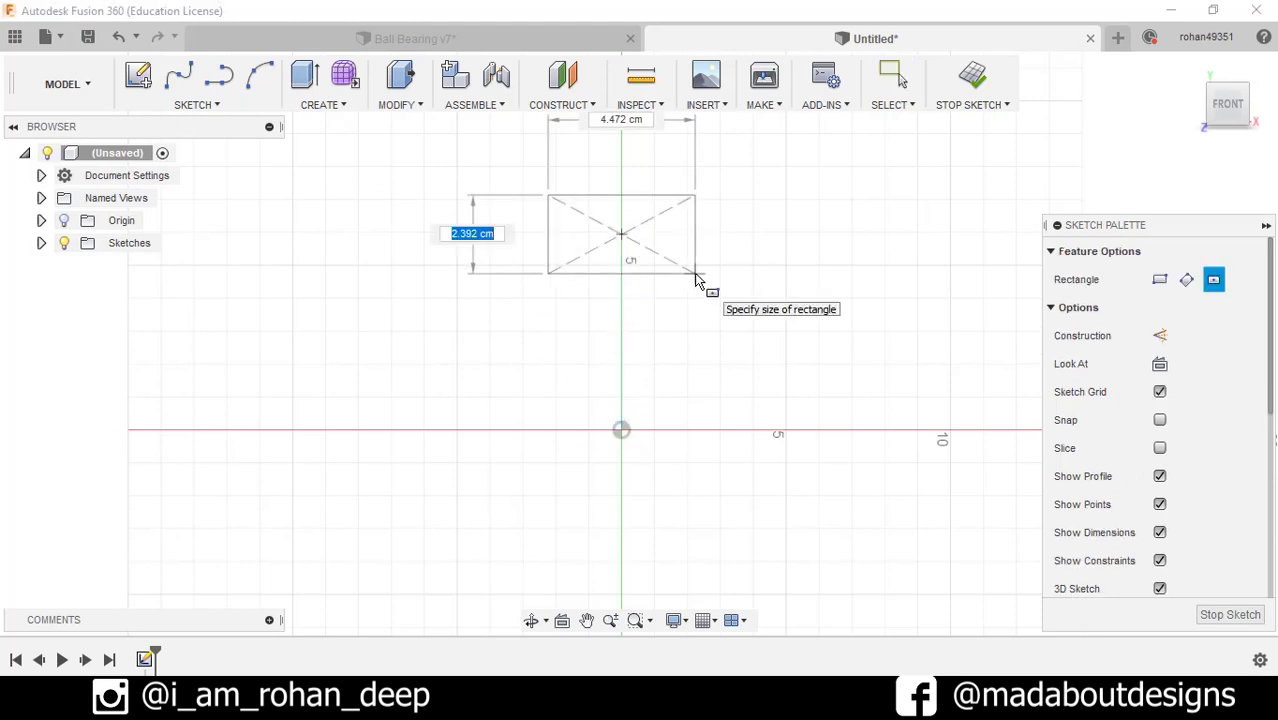
type("5")
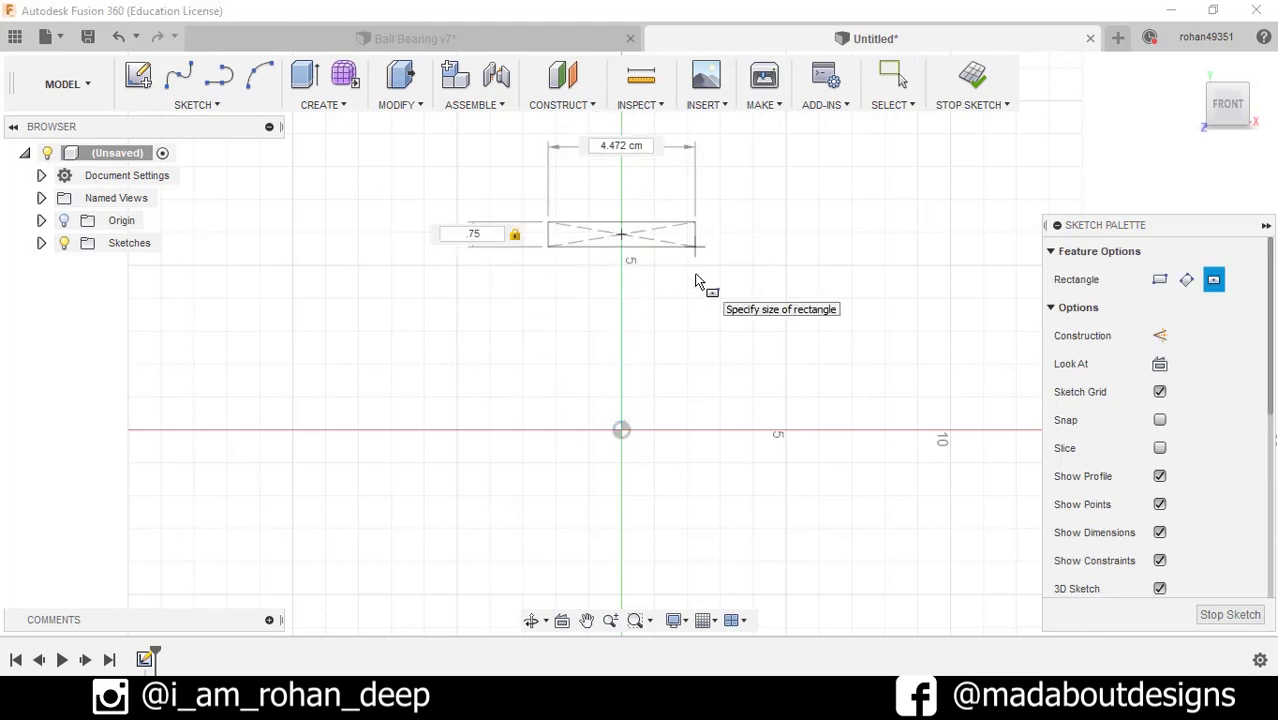
key("Tab")
type("2.5")
key("Return")
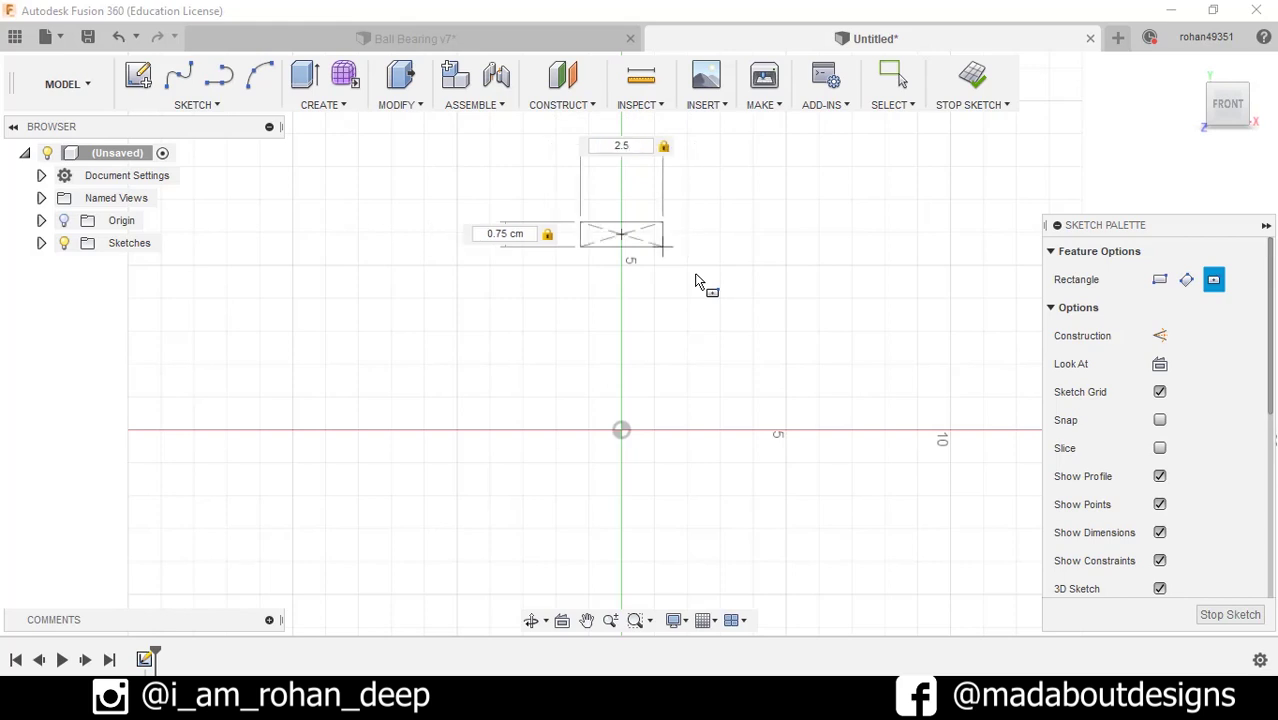
Step: Draw a second 2.50 × 0.75 center rectangle lower on the vertical axis
left_click(225, 106)
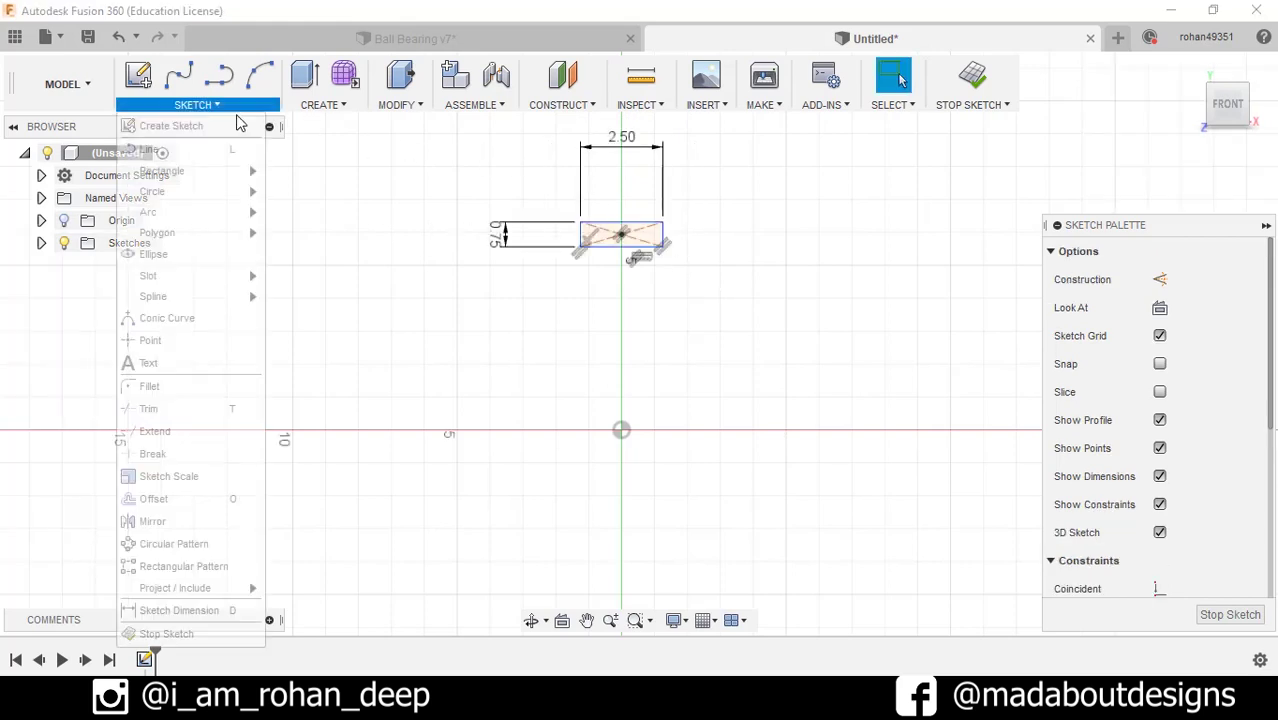
mouse_move(190, 171)
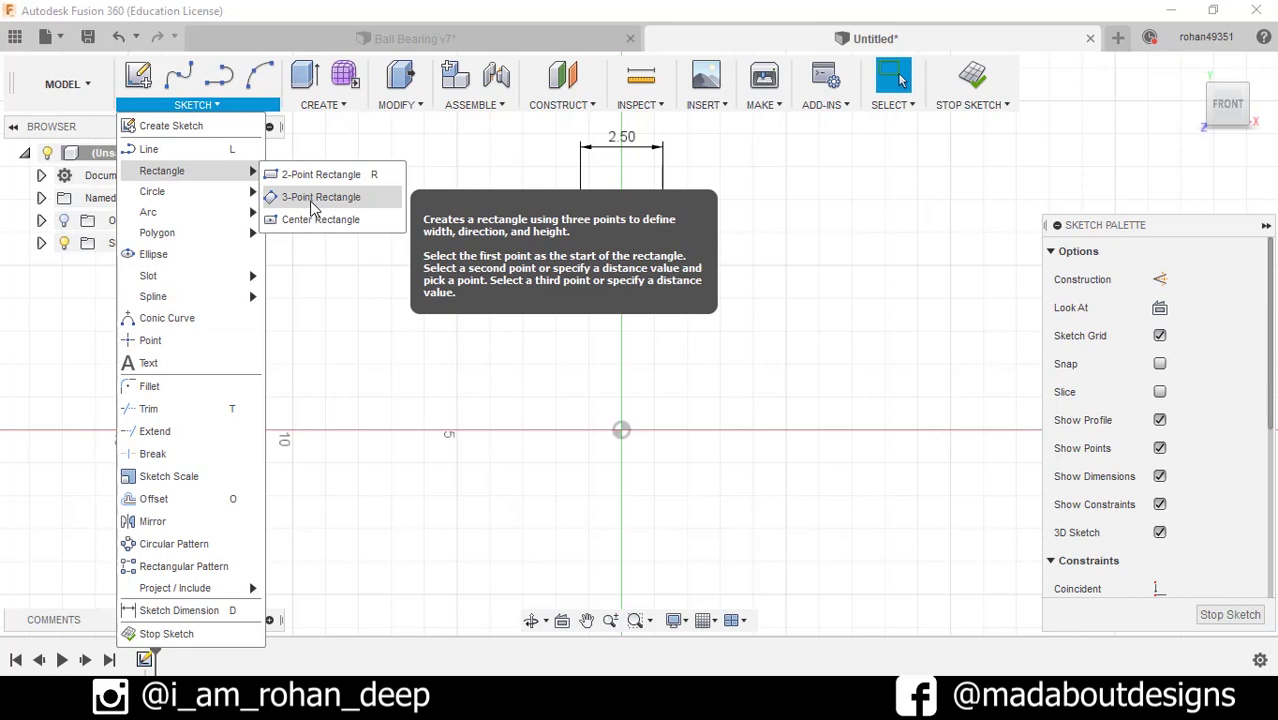
left_click(314, 217)
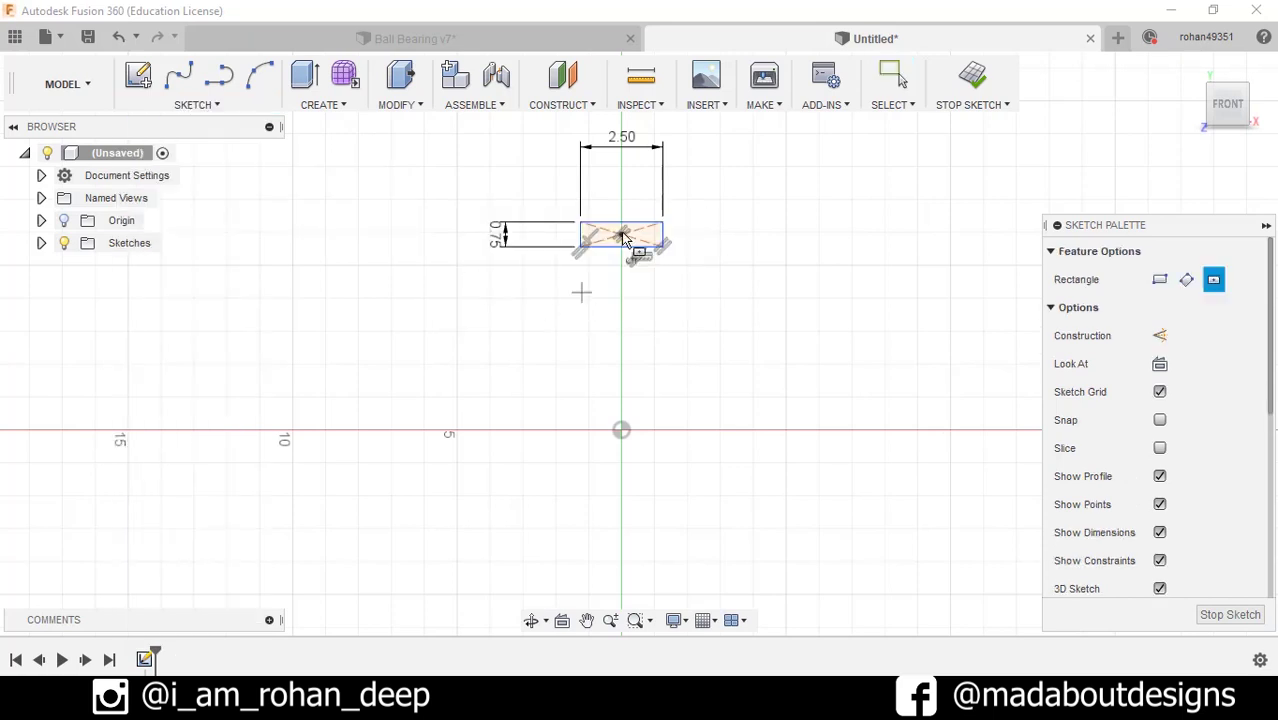
left_click(622, 300)
type(".75")
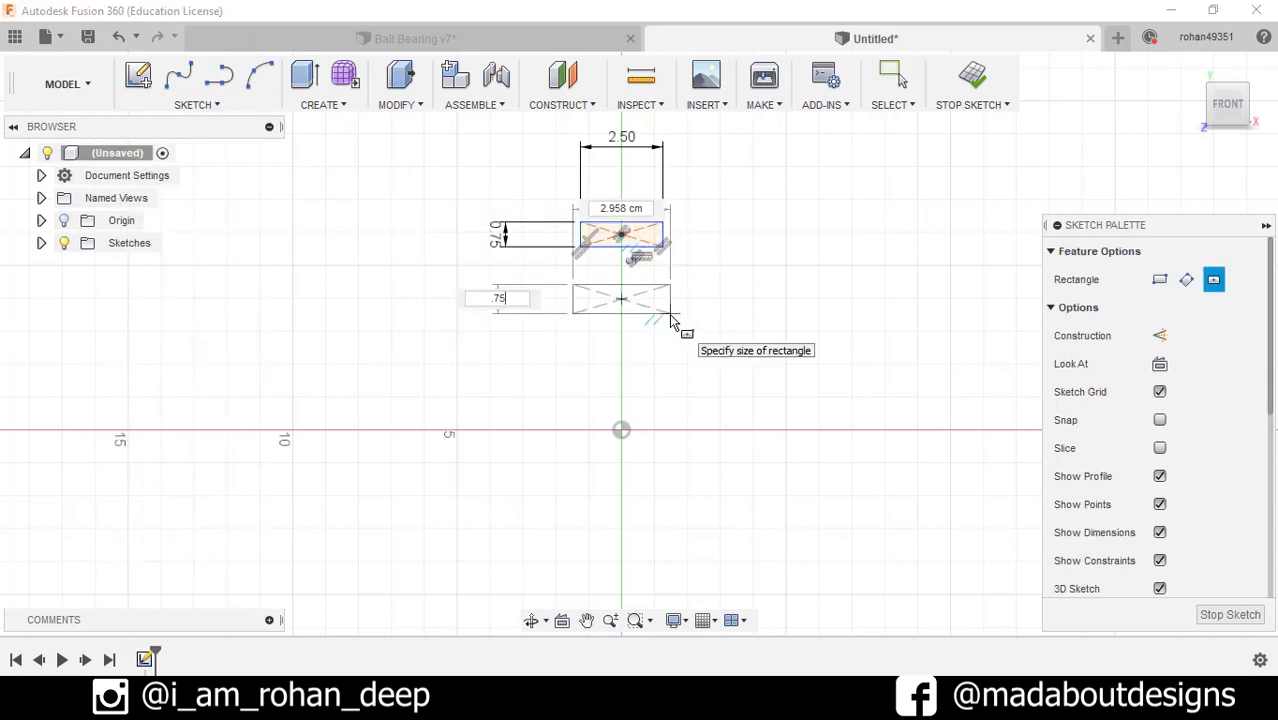
key("Tab")
type("5")
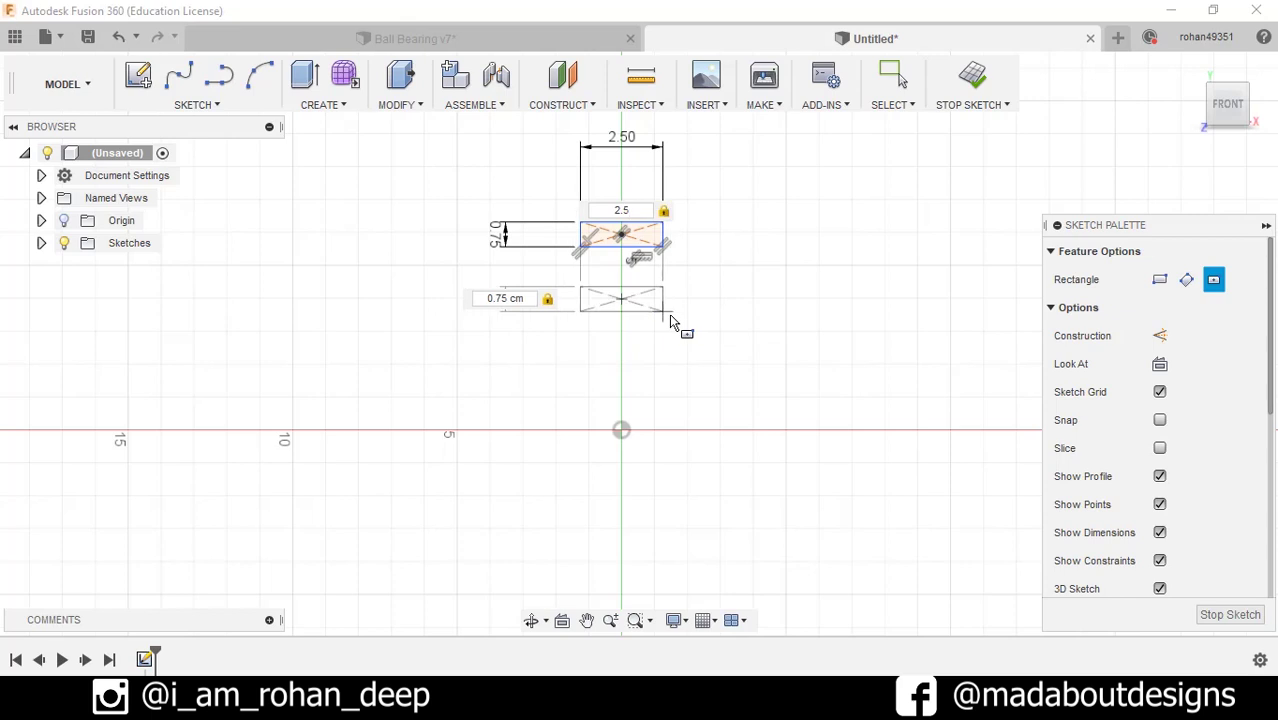
key("Return")
key("Escape")
left_click(197, 104)
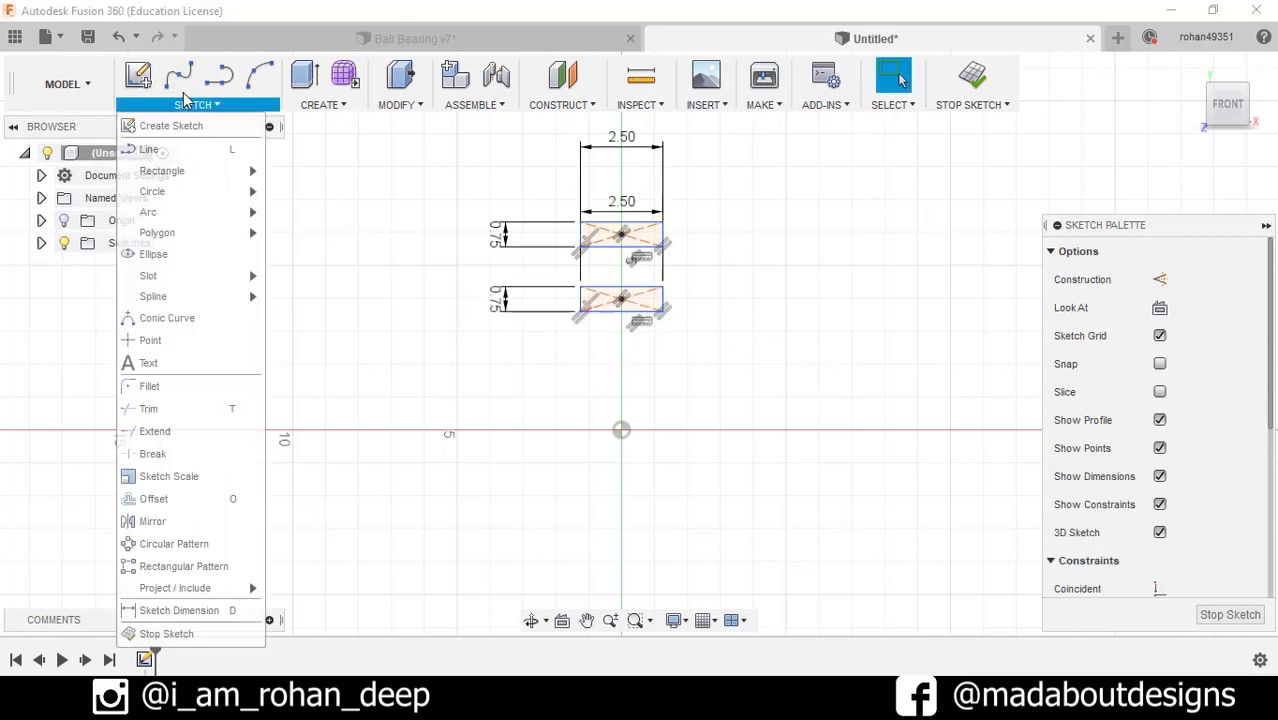
Step: Dimension the distance between the two rectangle centres to 2.00
left_click(180, 611)
scroll(610, 345, "up", 3)
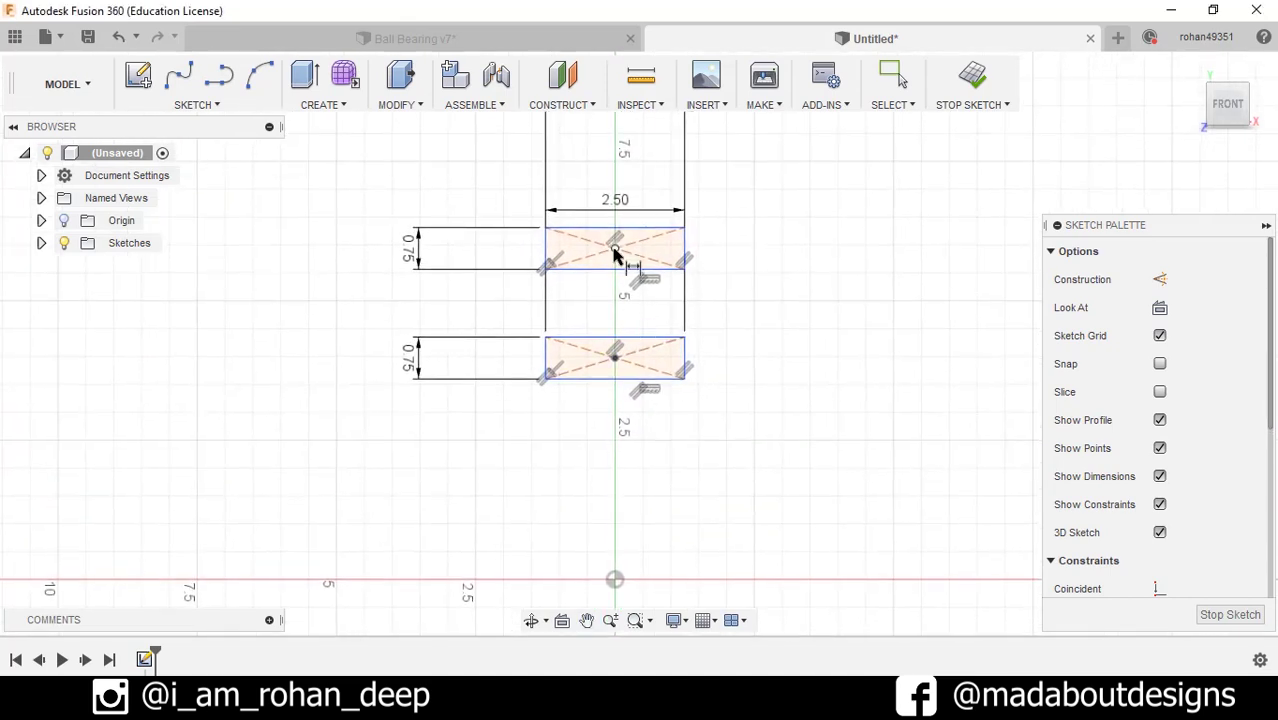
left_click(615, 358)
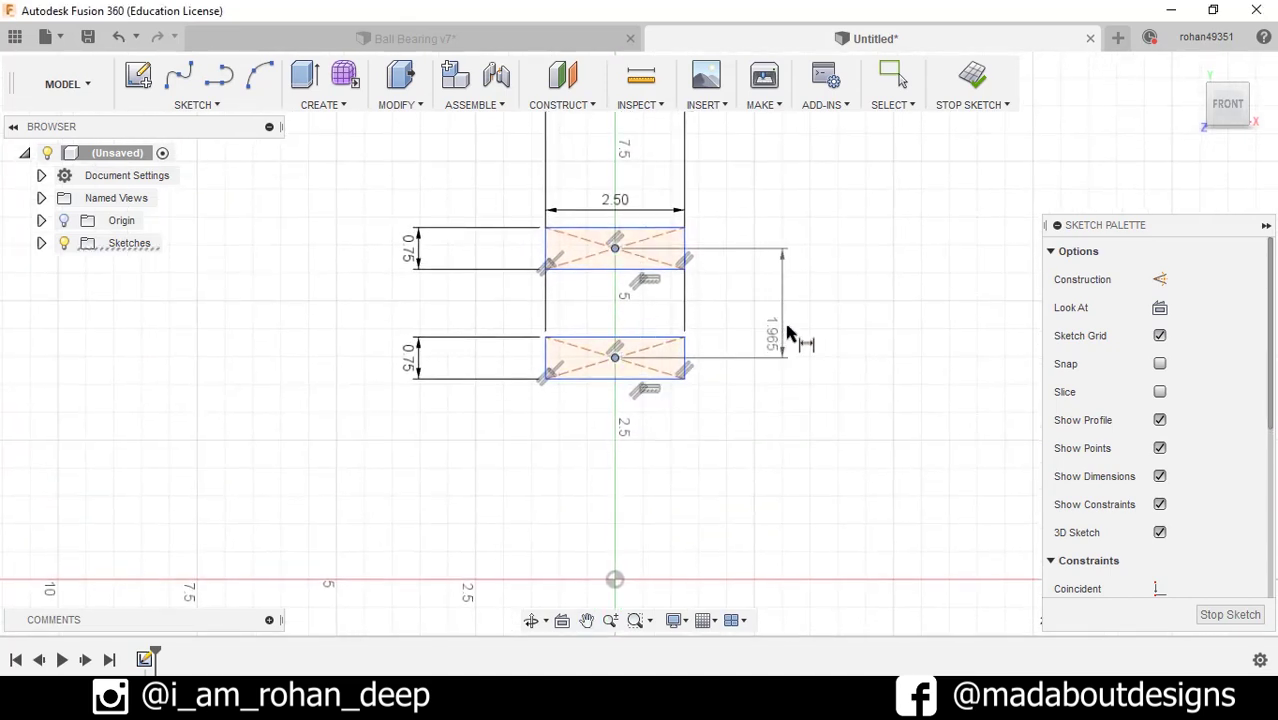
left_click(789, 323)
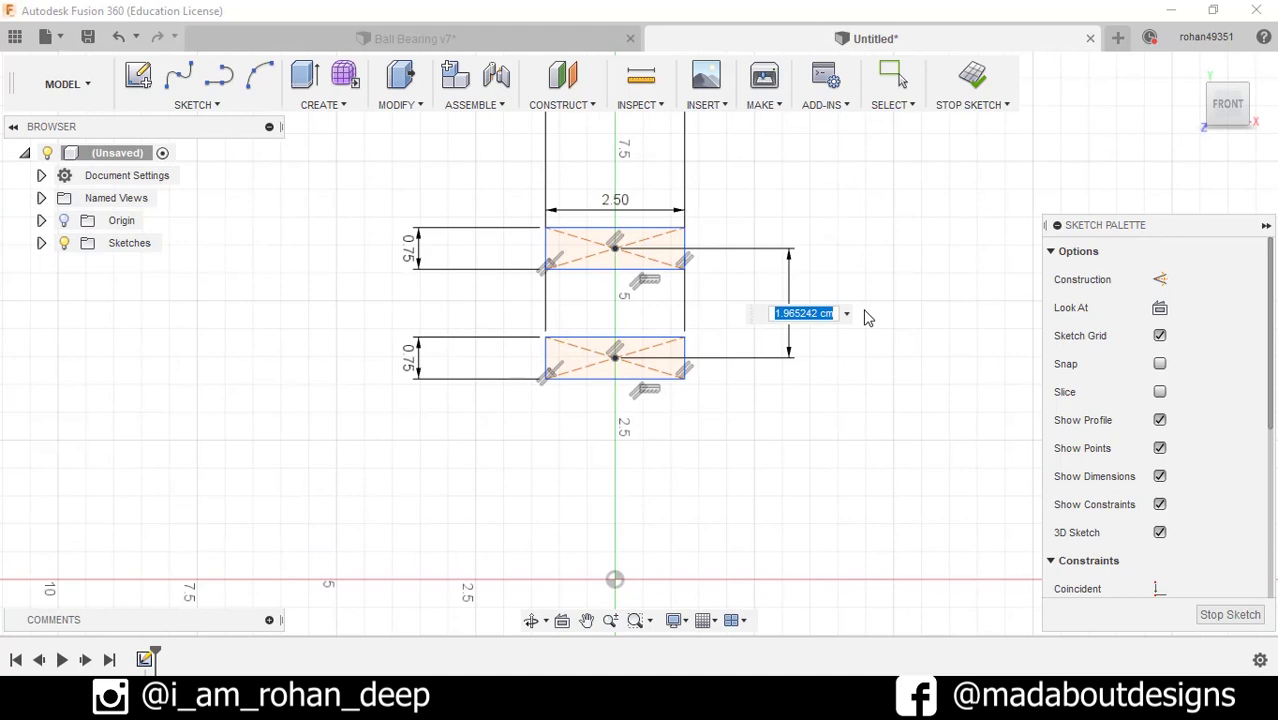
type("2")
key("Return")
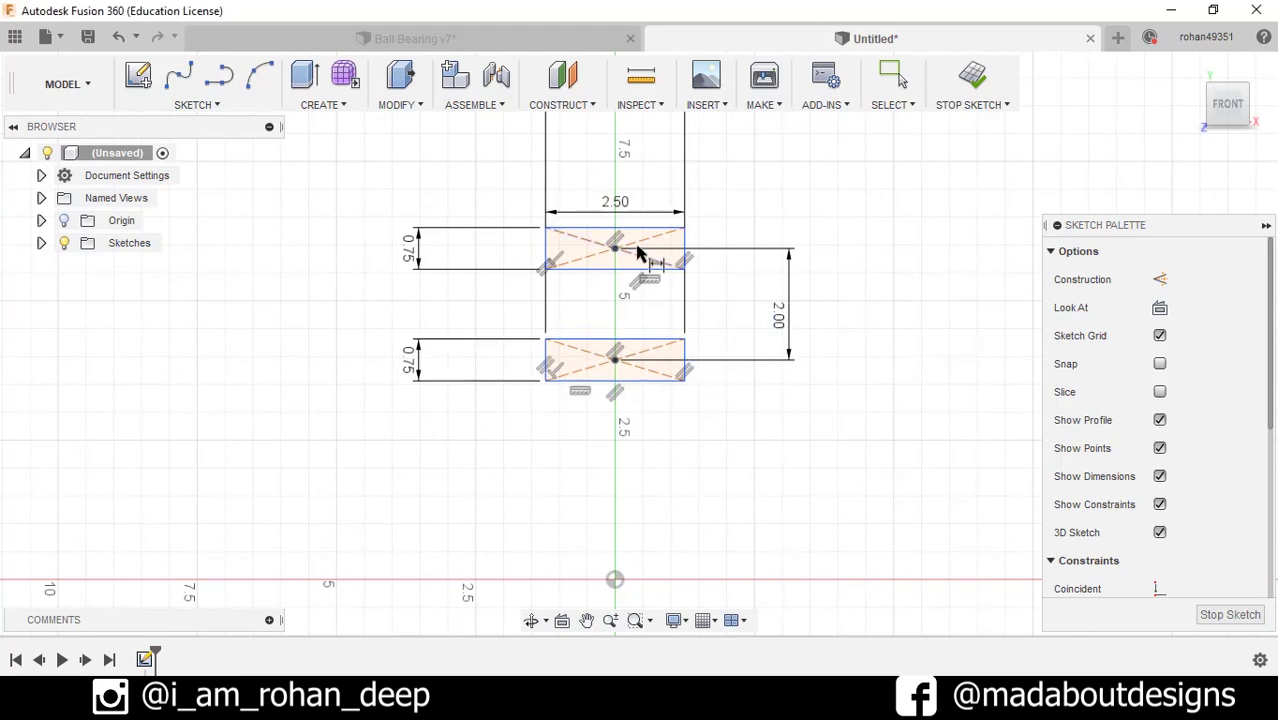
Step: Dimension the upper rectangle's top edge 6.00 above the origin
left_click(662, 230)
middle_click_drag(785, 471, 733, 380)
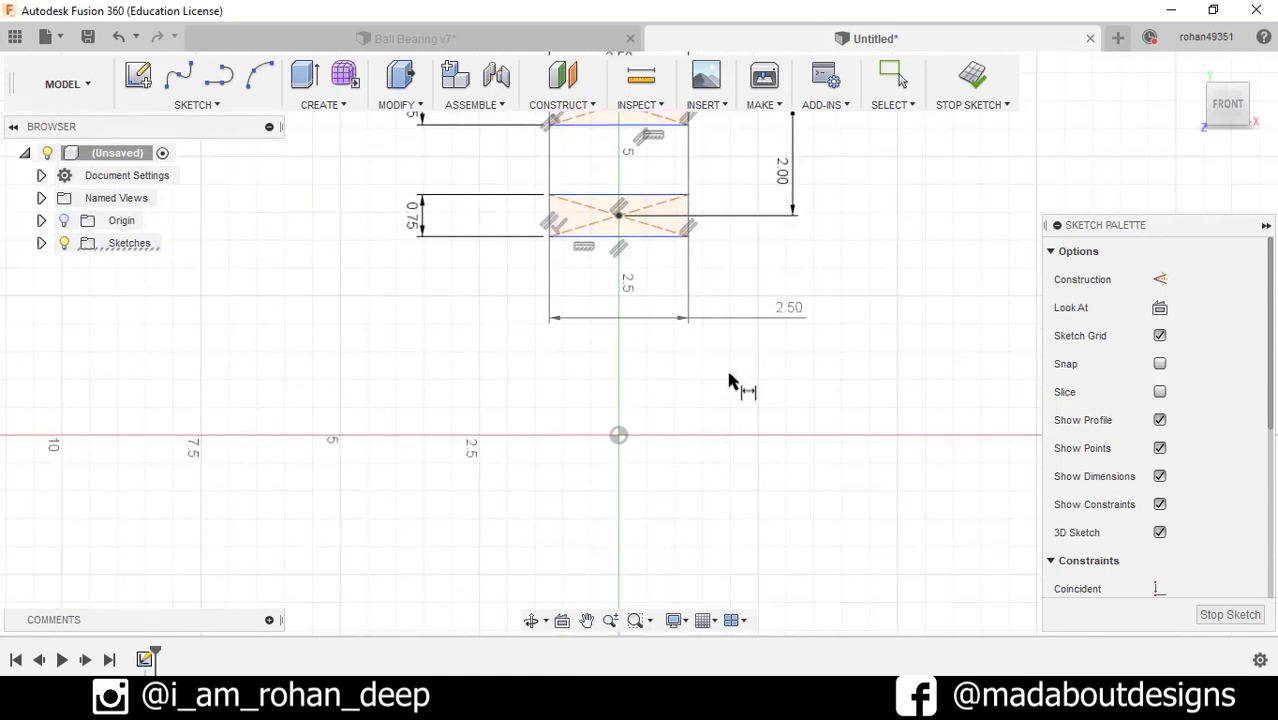
left_click(618, 434)
left_click(902, 381)
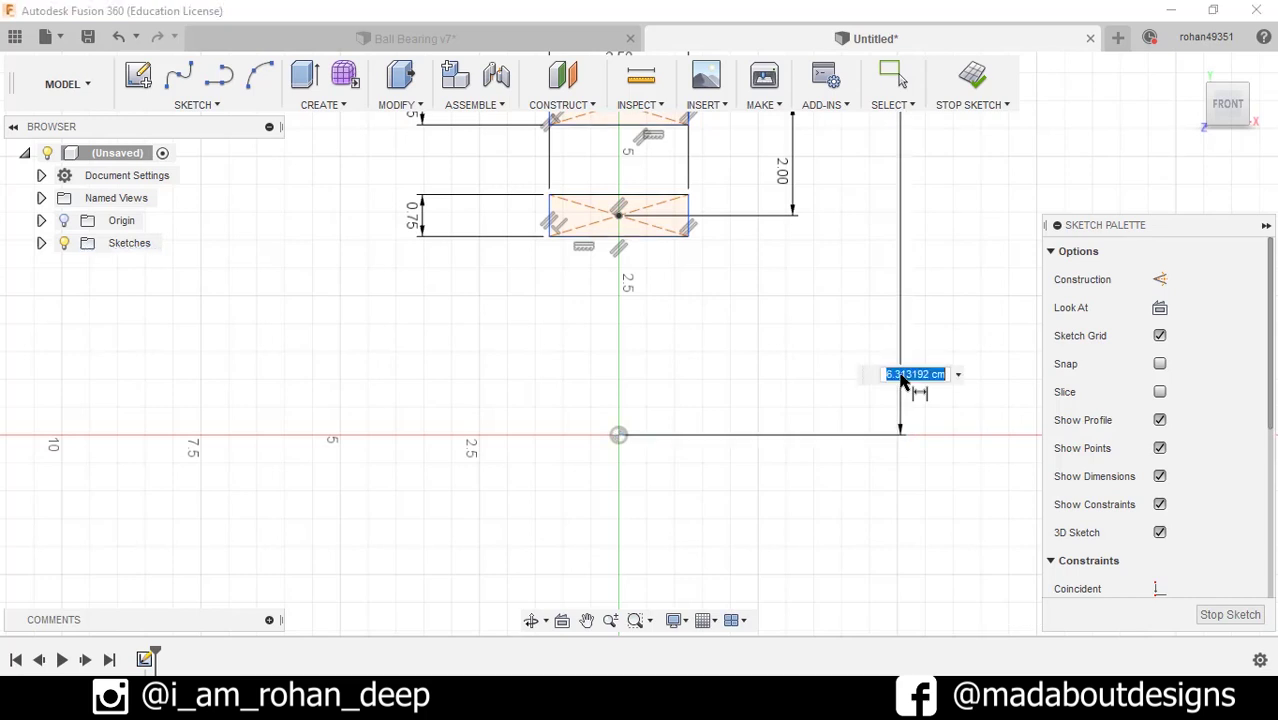
type("6")
key("Return")
middle_click_drag(395, 138, 395, 248)
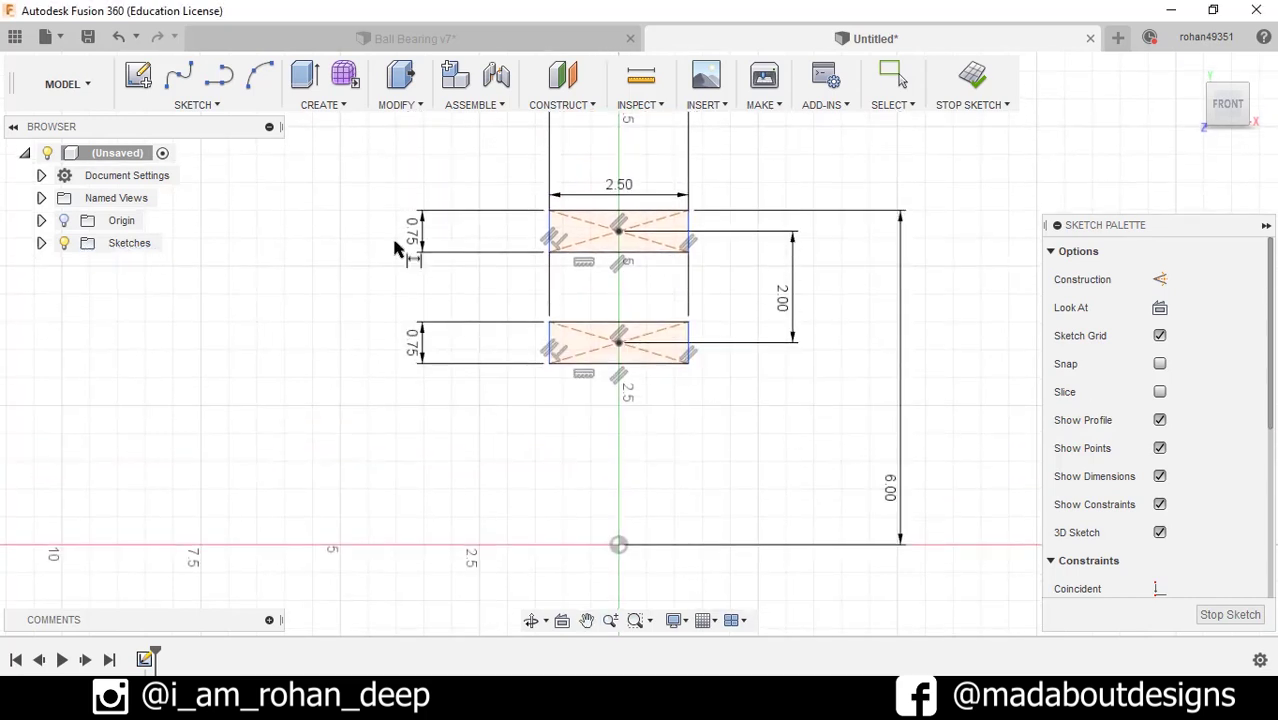
left_click(196, 108)
mouse_move(152, 191)
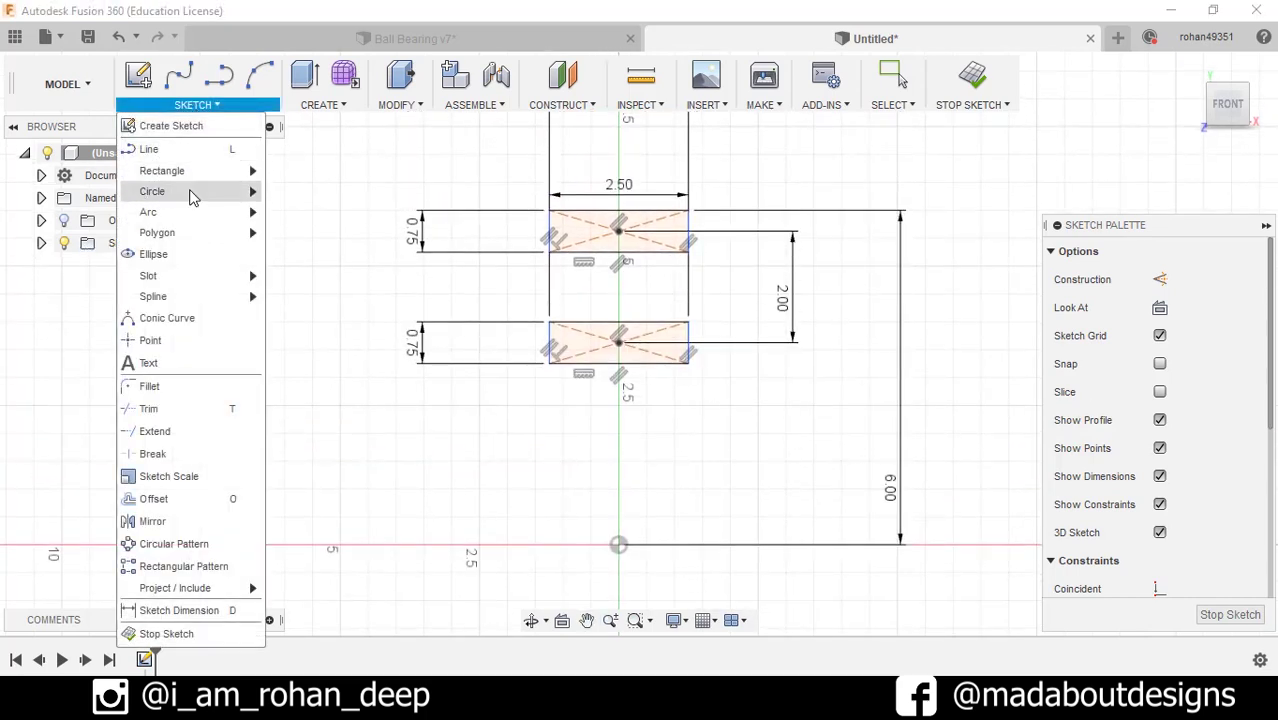
Step: Draw a 1.75-diameter circle centred between the two rectangles
left_click(300, 196)
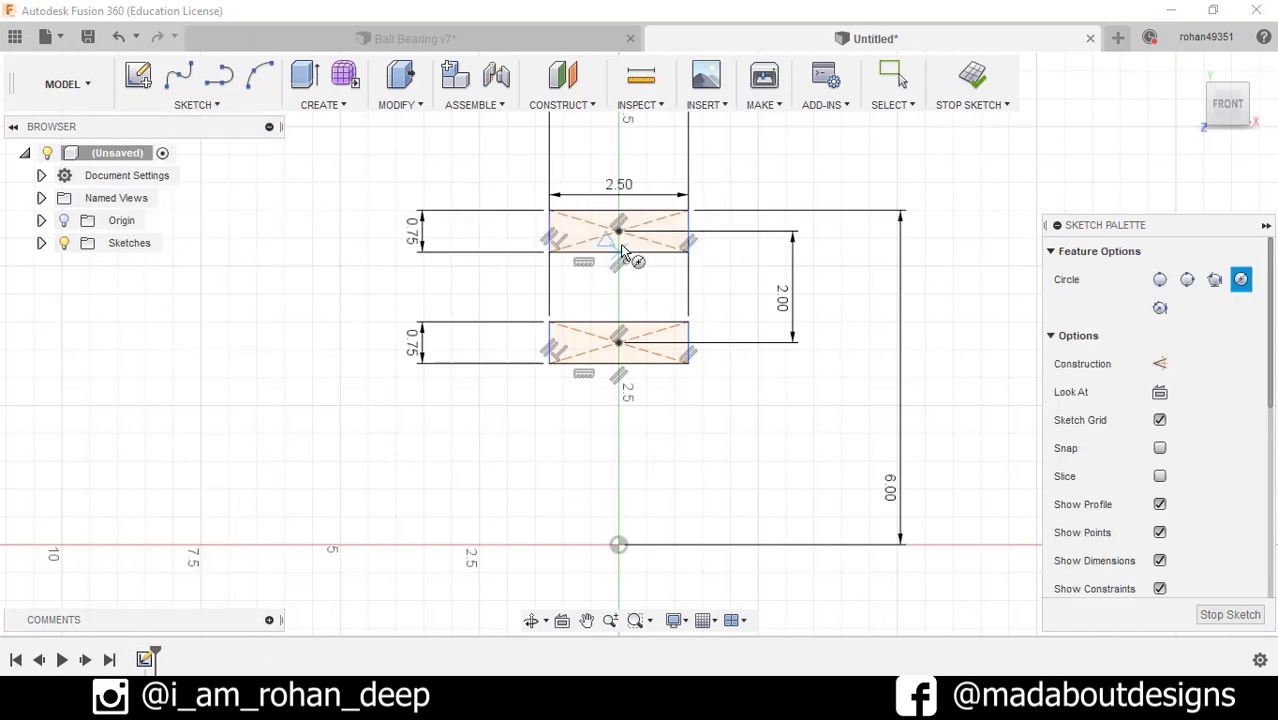
left_click(624, 287)
type("1.75")
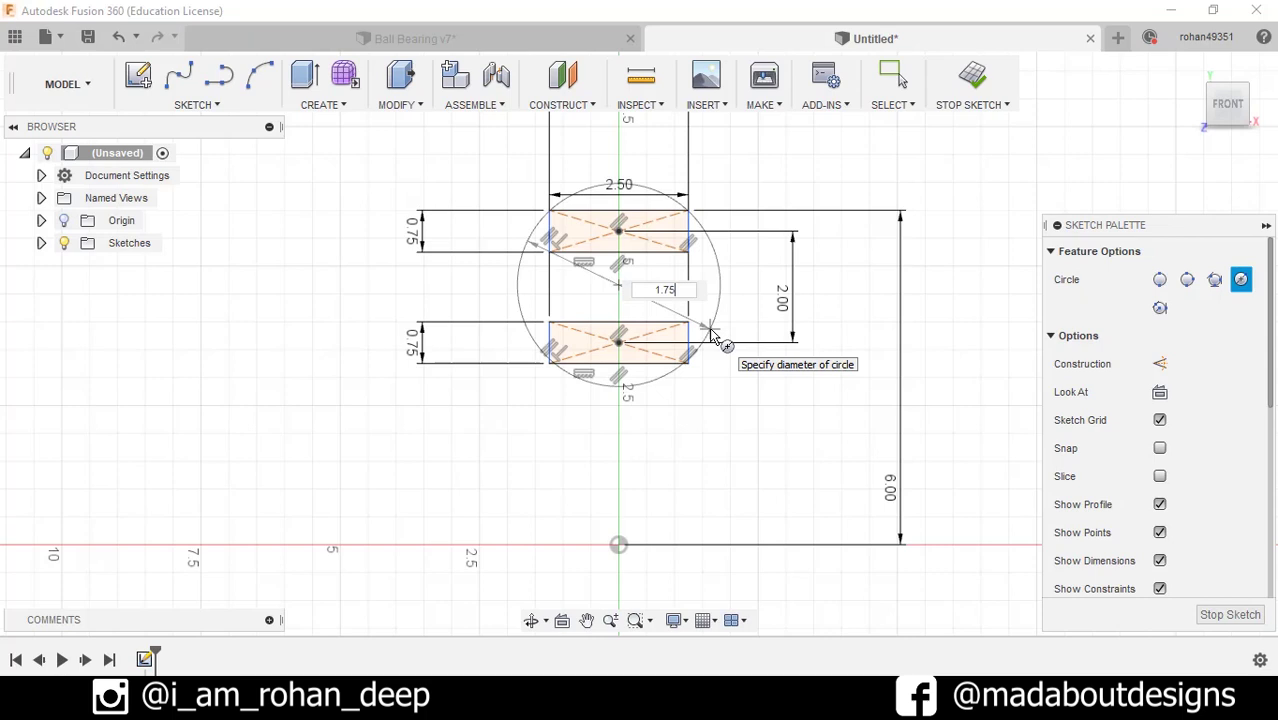
key("Return")
key("Escape")
Step: Draw a vertical line through the circle and finish the sketch
scroll(713, 333, "up", 3)
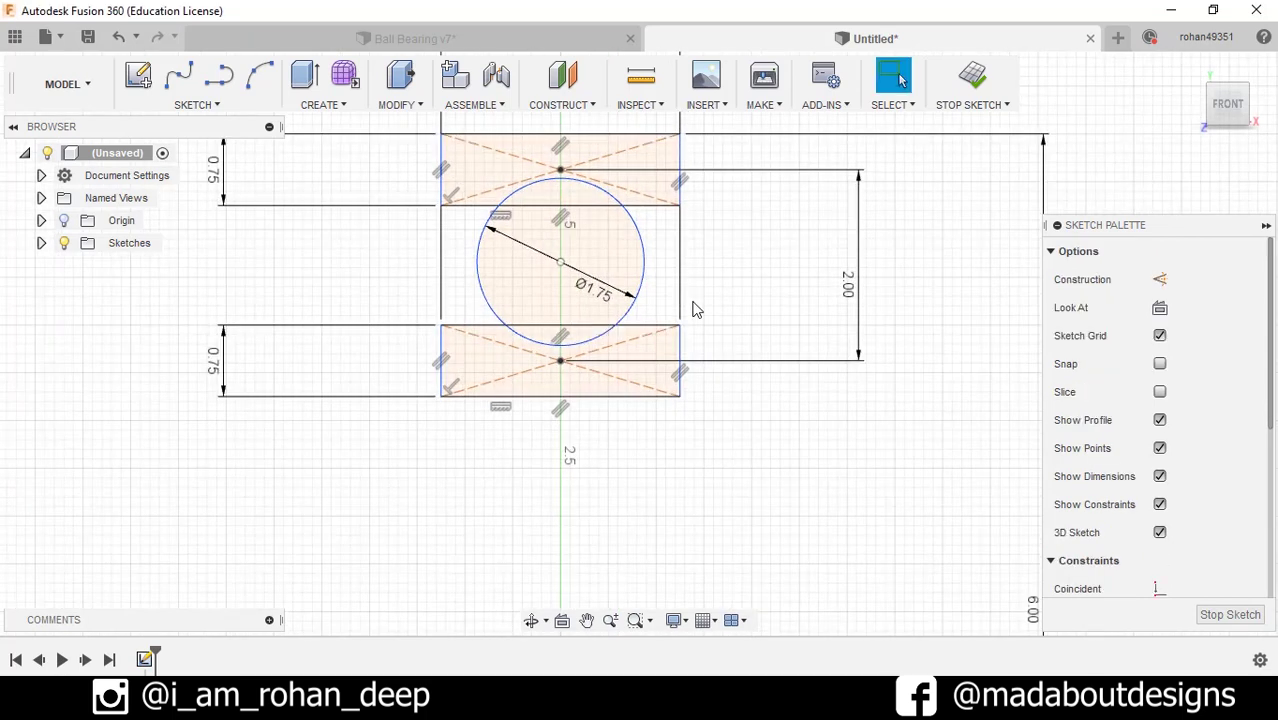
key("t")
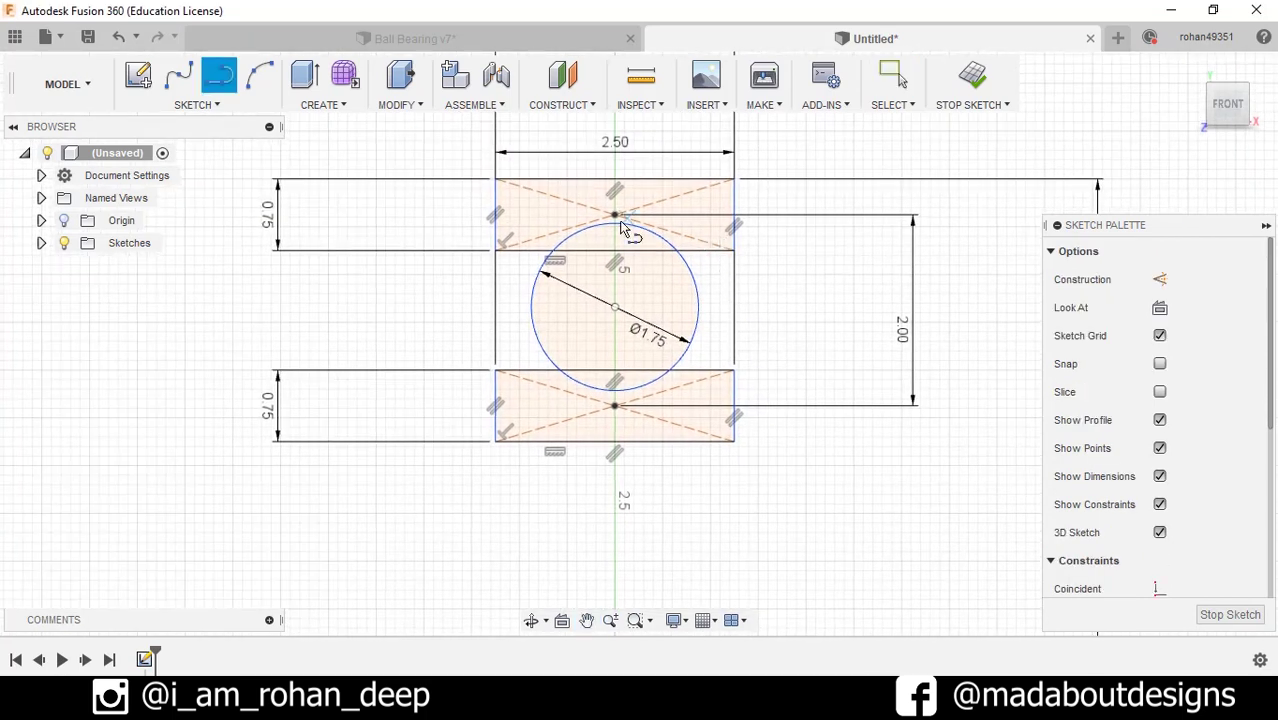
left_click(618, 220)
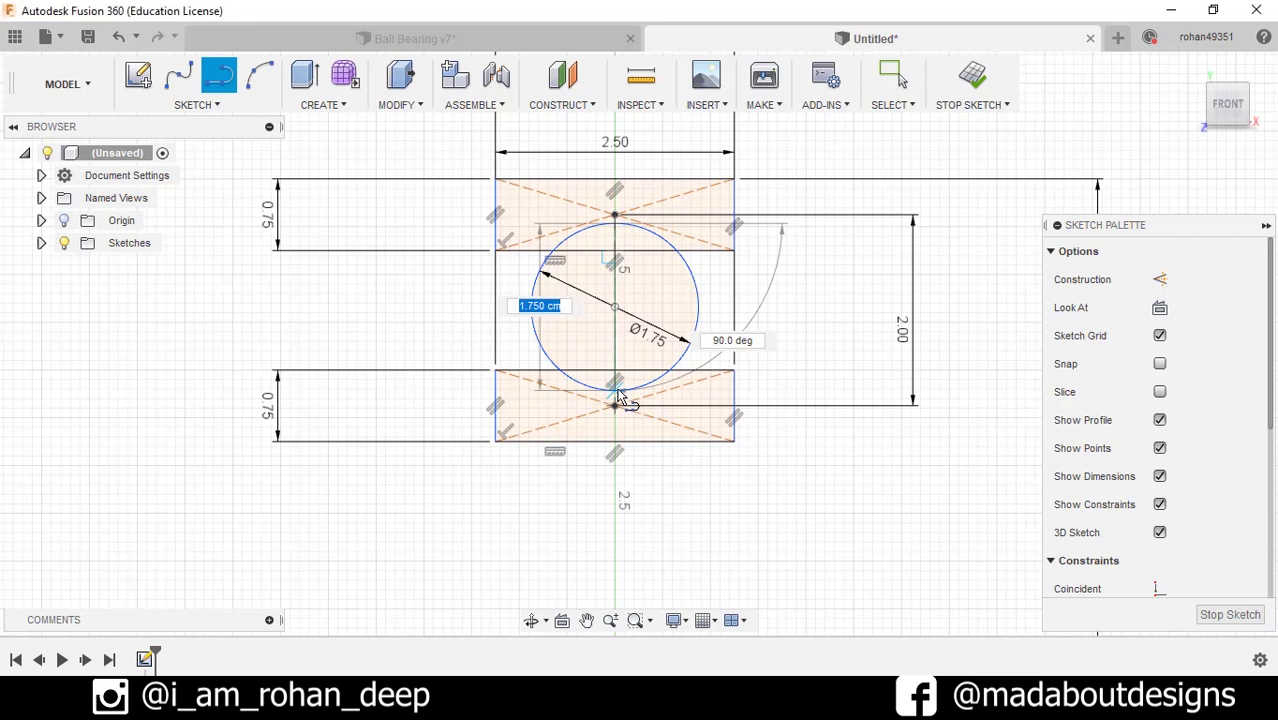
left_click(975, 78)
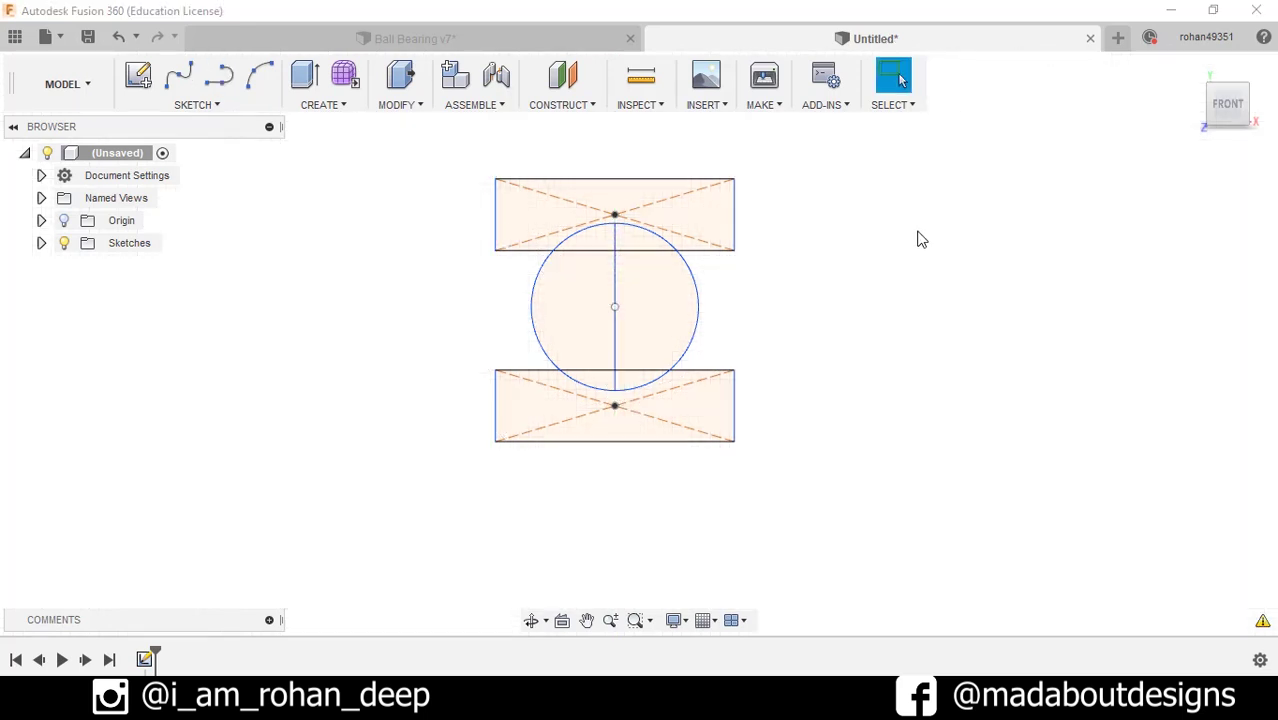
middle_click_drag(921, 240, 855, 258)
Step: Revolve both rectangle profiles 360° about the X axis into two rings, then show Sketch1 again
left_click(320, 104)
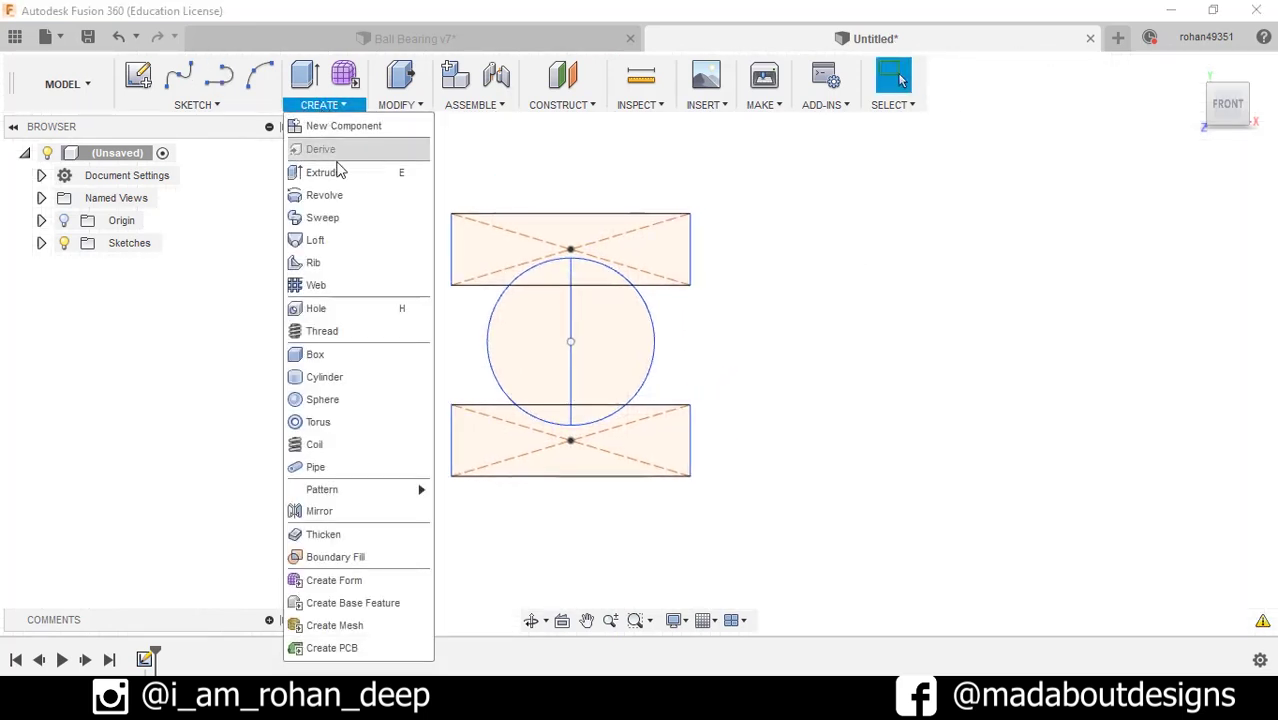
left_click(342, 195)
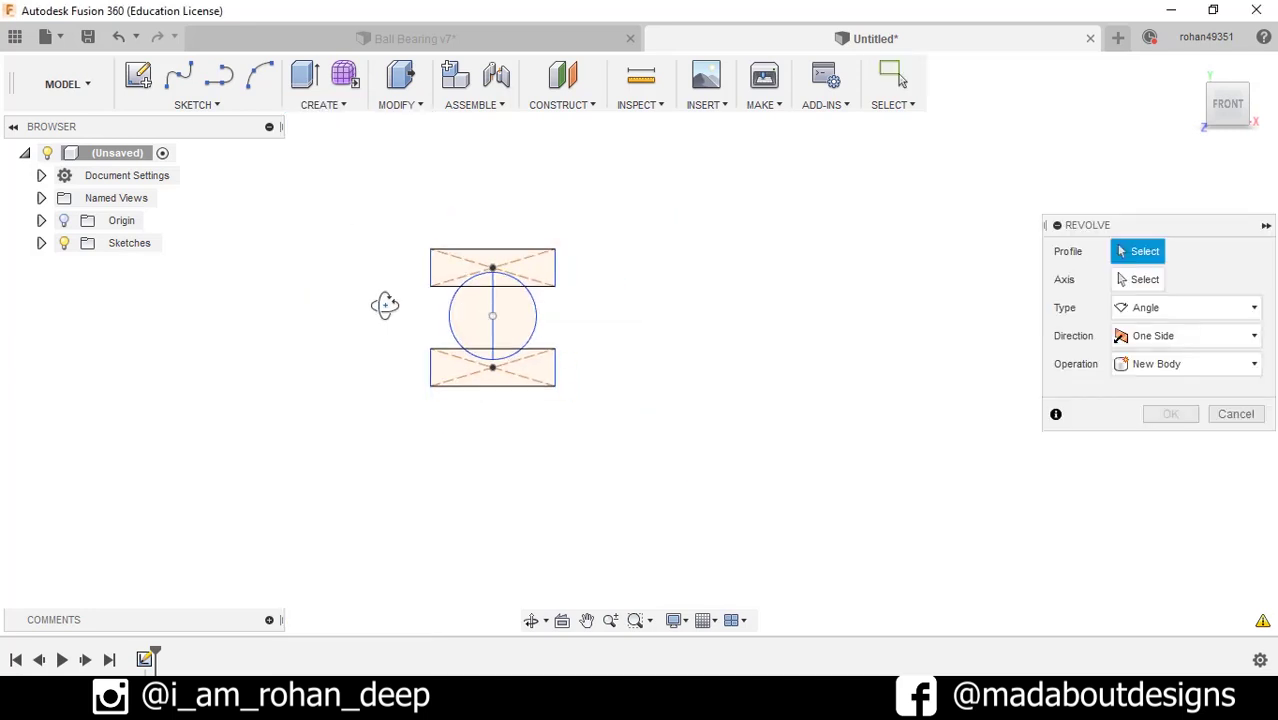
middle_click_drag(385, 305, 531, 285, "shift")
left_click(532, 372)
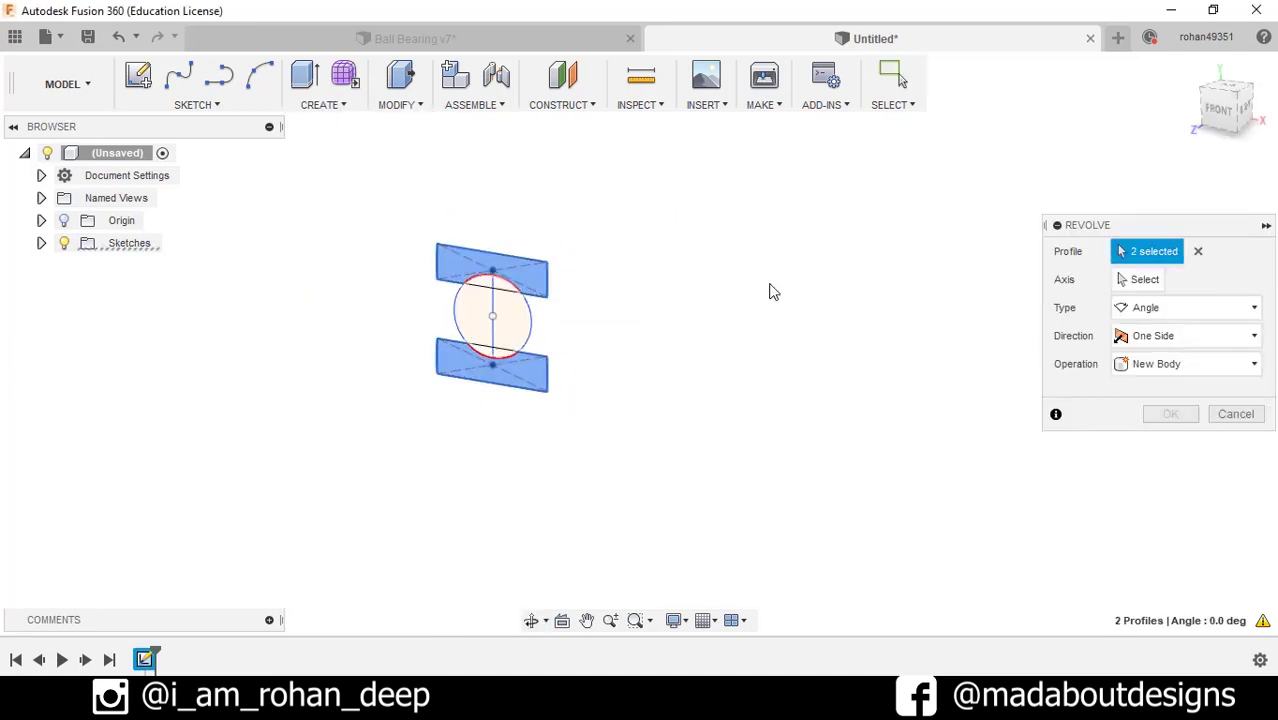
left_click(1128, 281)
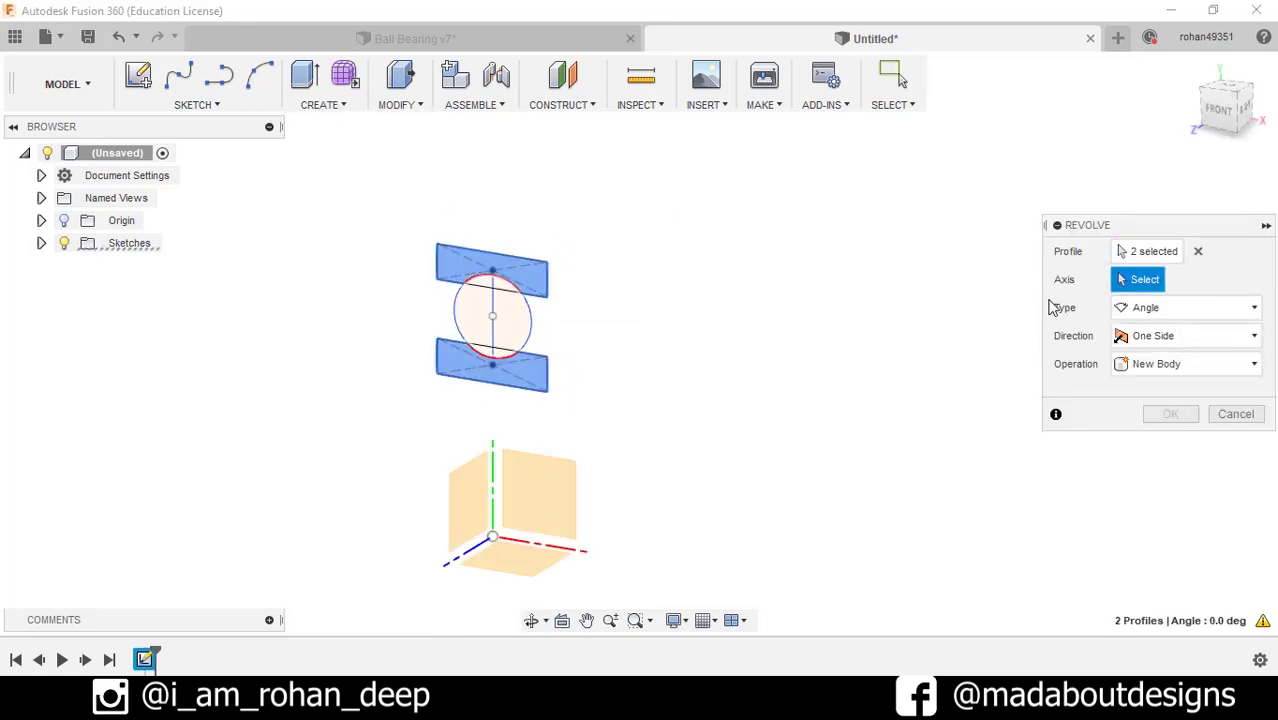
left_click(568, 548)
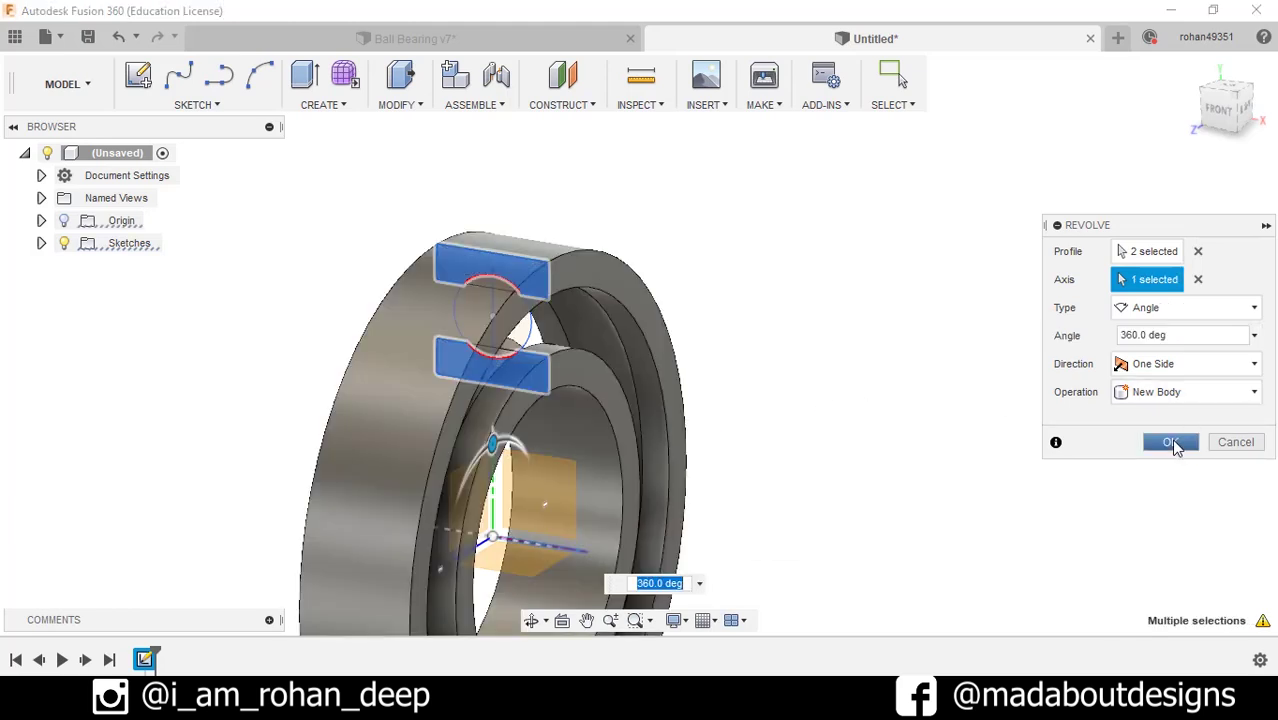
left_click(1172, 443)
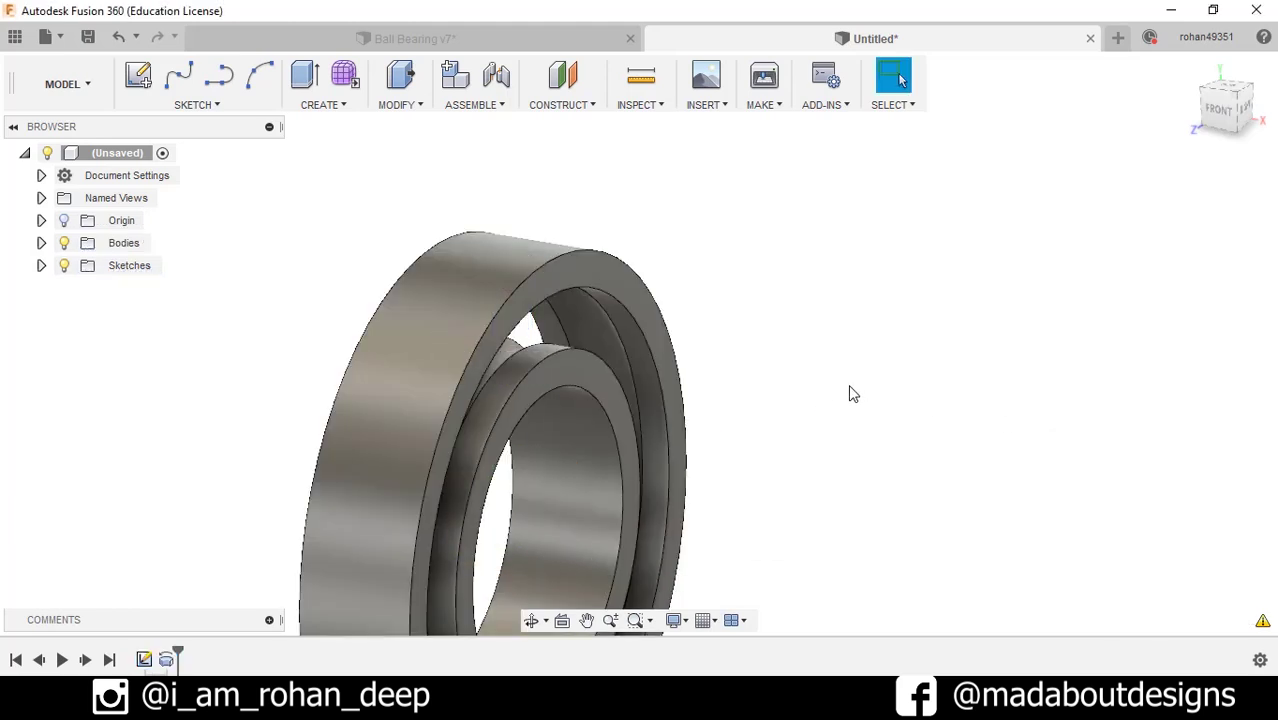
left_click(81, 288)
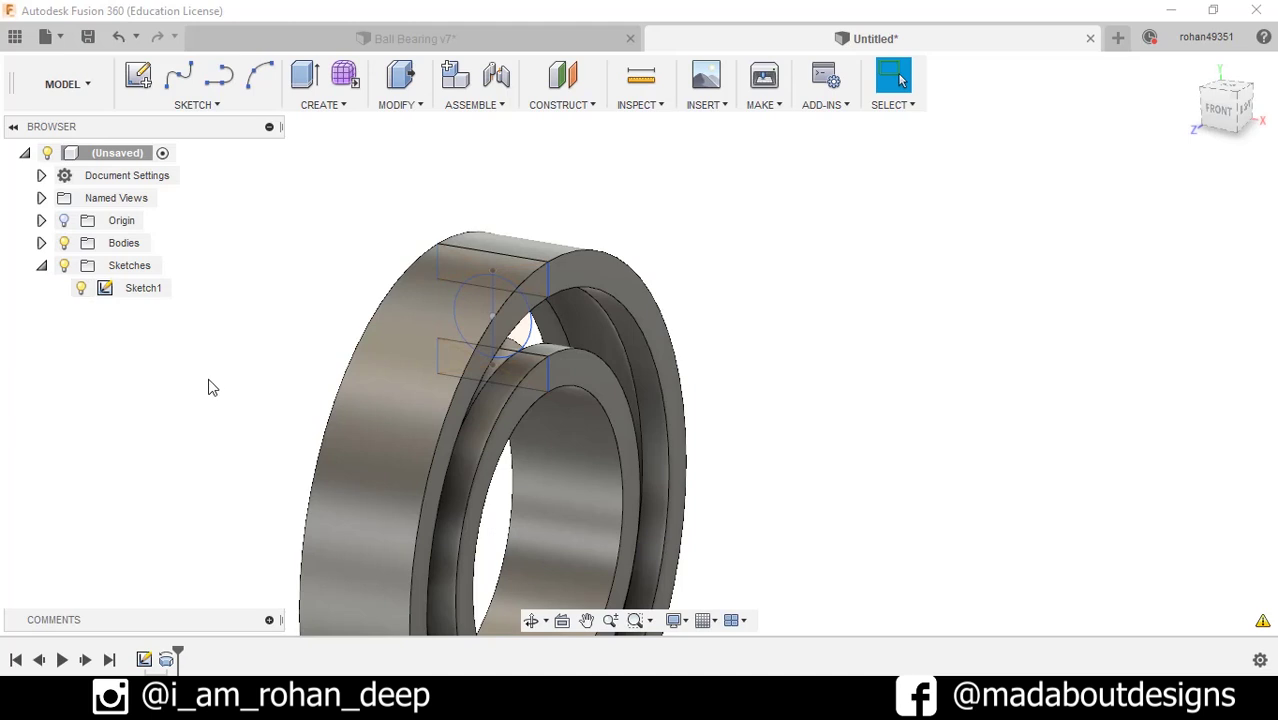
Step: Revolve the circle's regions 360° about its vertical centre line into a solid ball
left_click(333, 107)
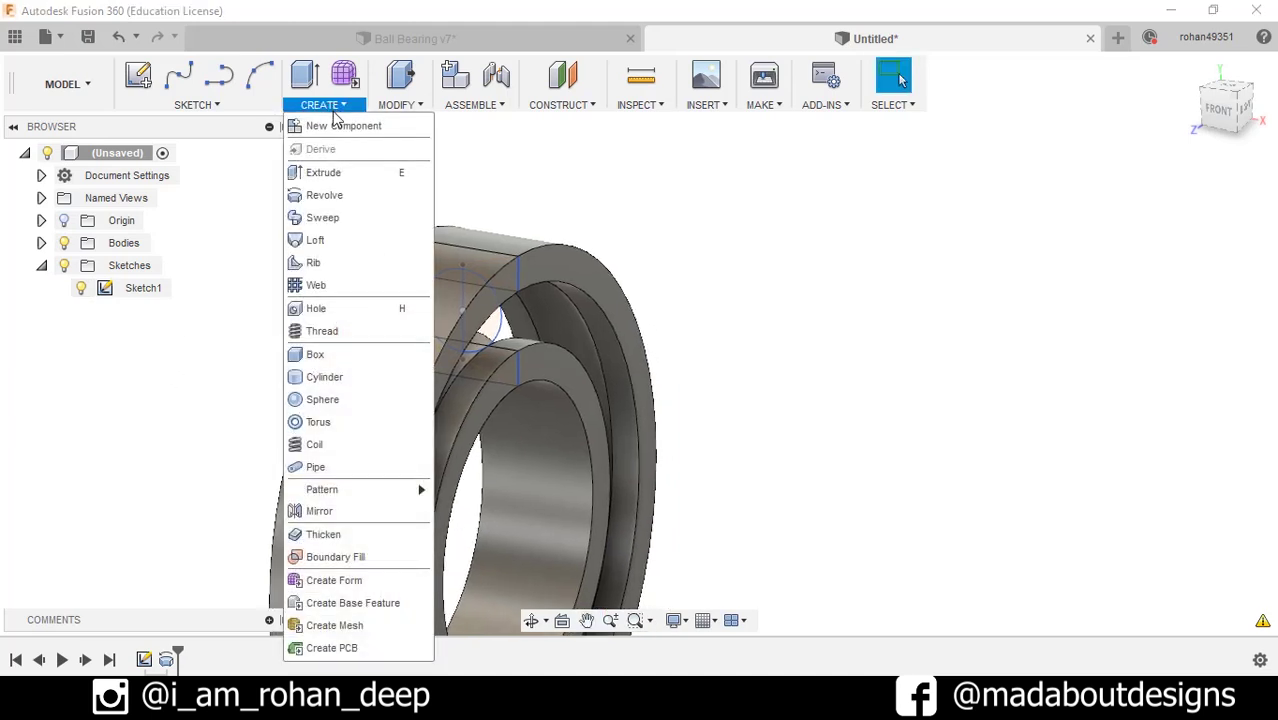
left_click(324, 195)
left_click(478, 330)
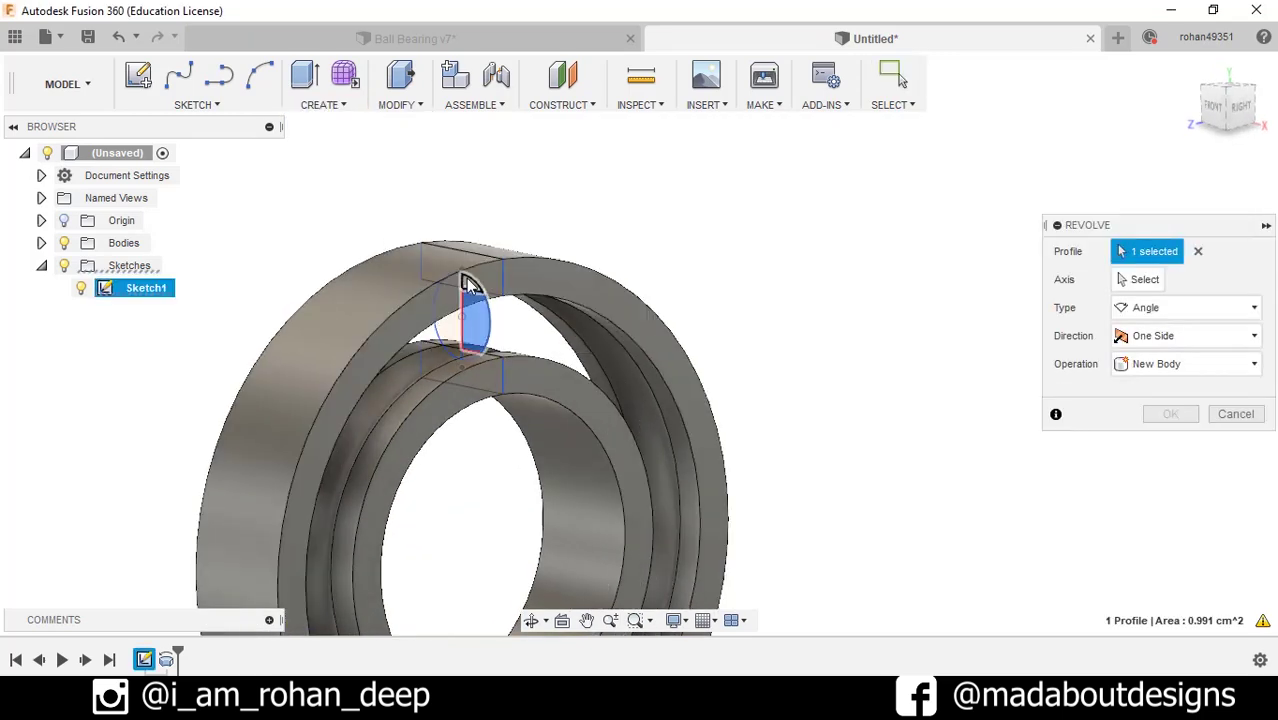
left_click(466, 350)
scroll(465, 358, "up", 3)
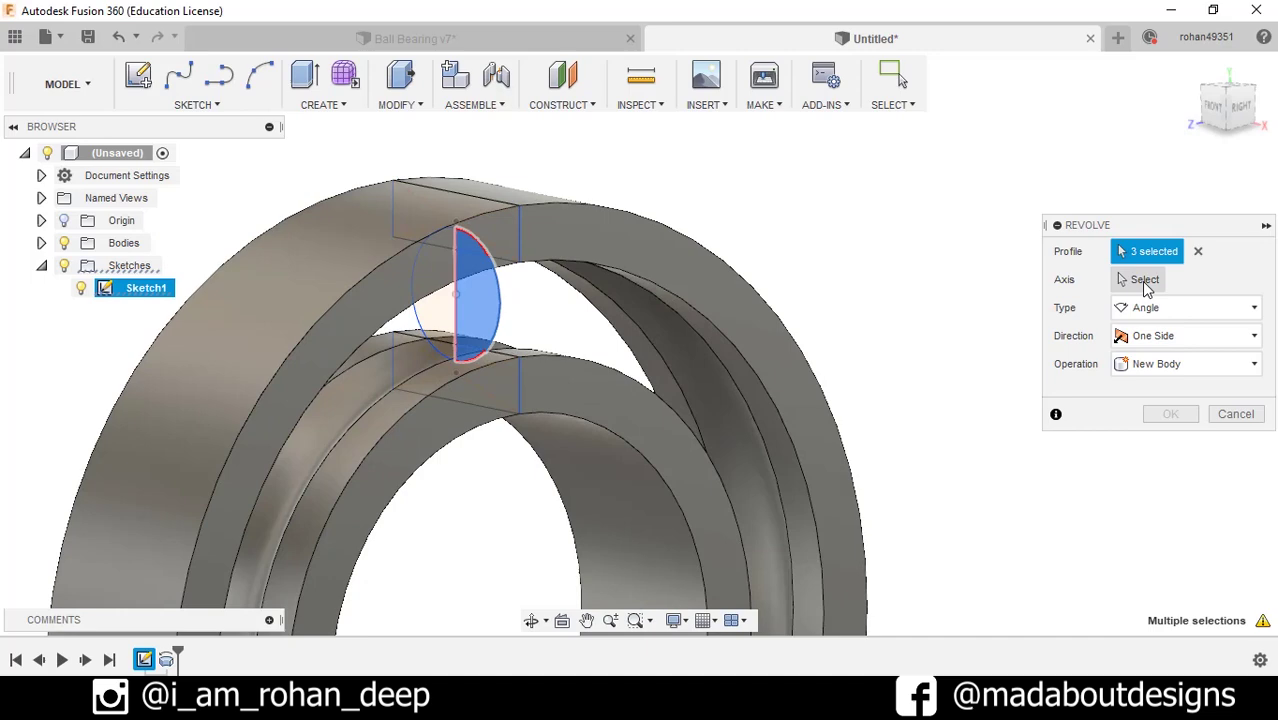
left_click(1146, 284)
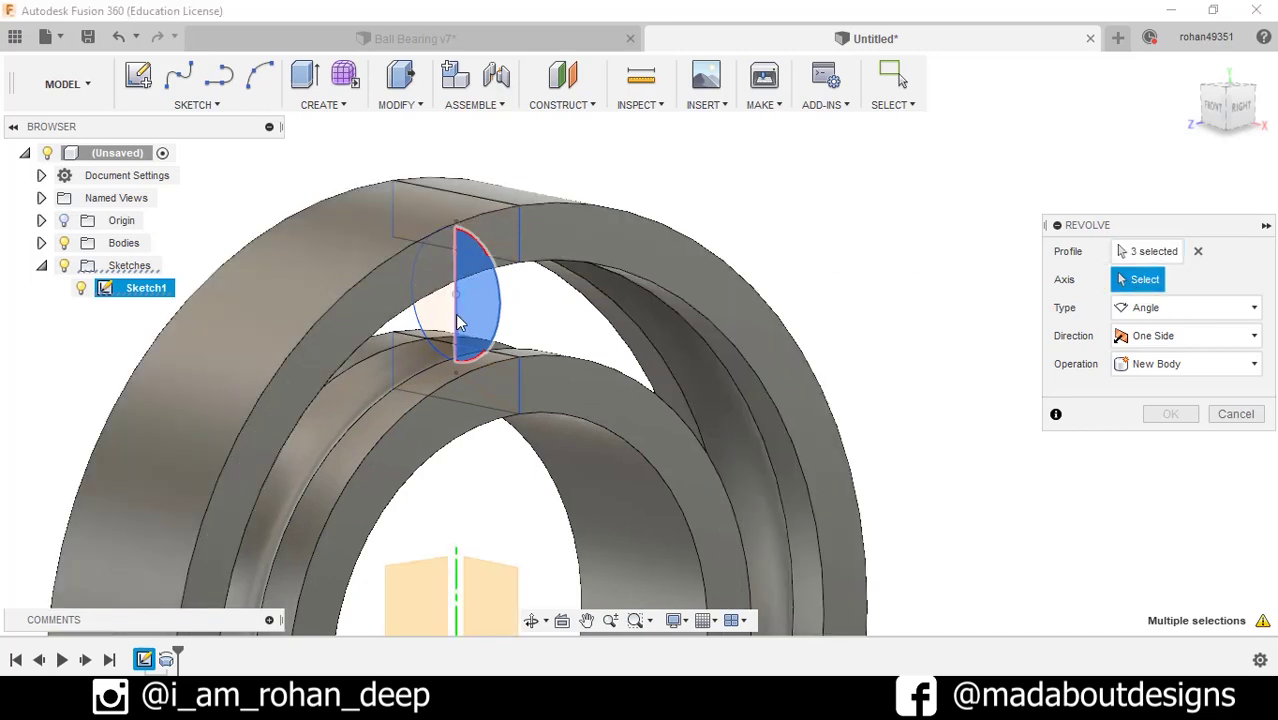
left_click(457, 318)
scroll(815, 198, "down", 2)
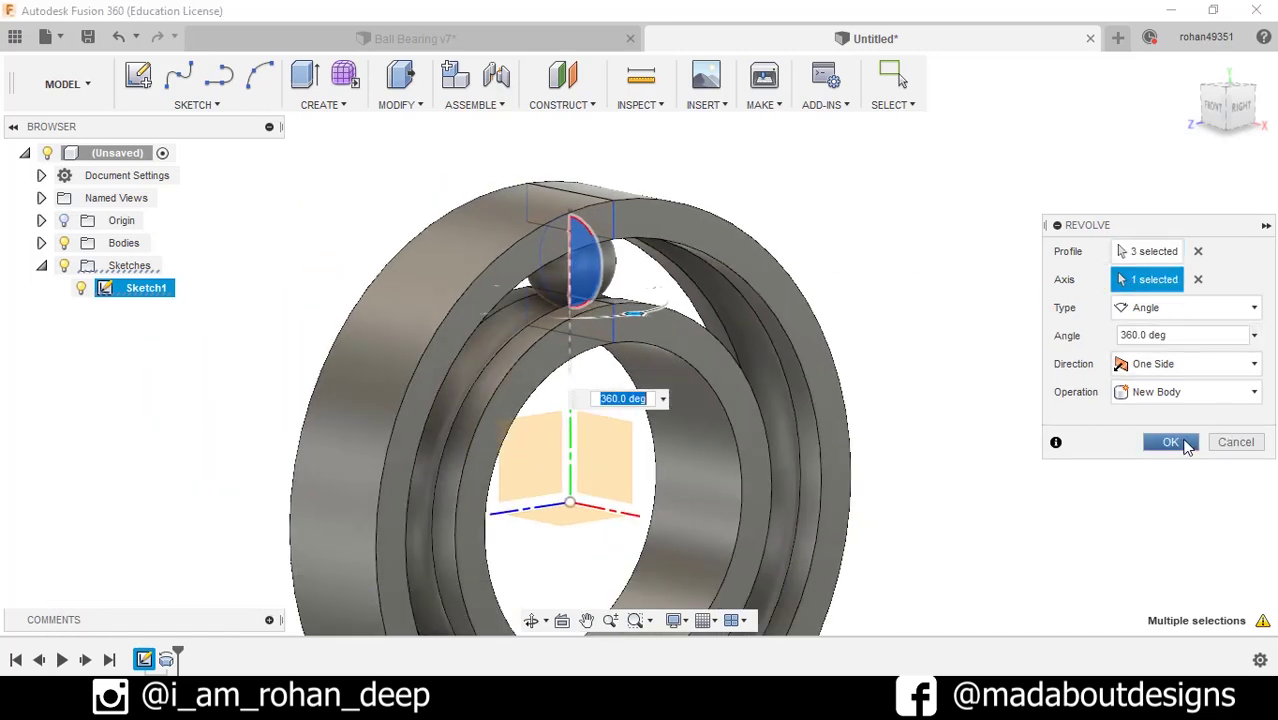
left_click(1184, 445)
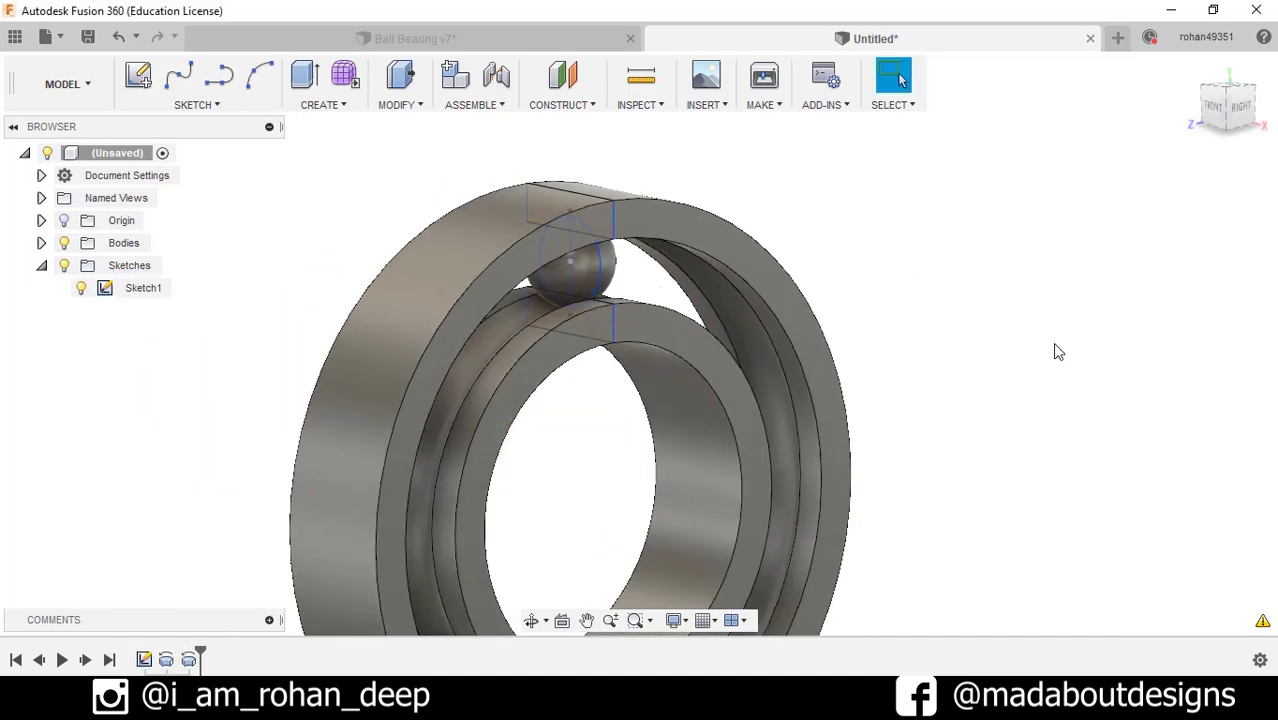
Step: Hide Sketch1 and circular-pattern the ball 14 times around the bearing's central axis
left_click(81, 288)
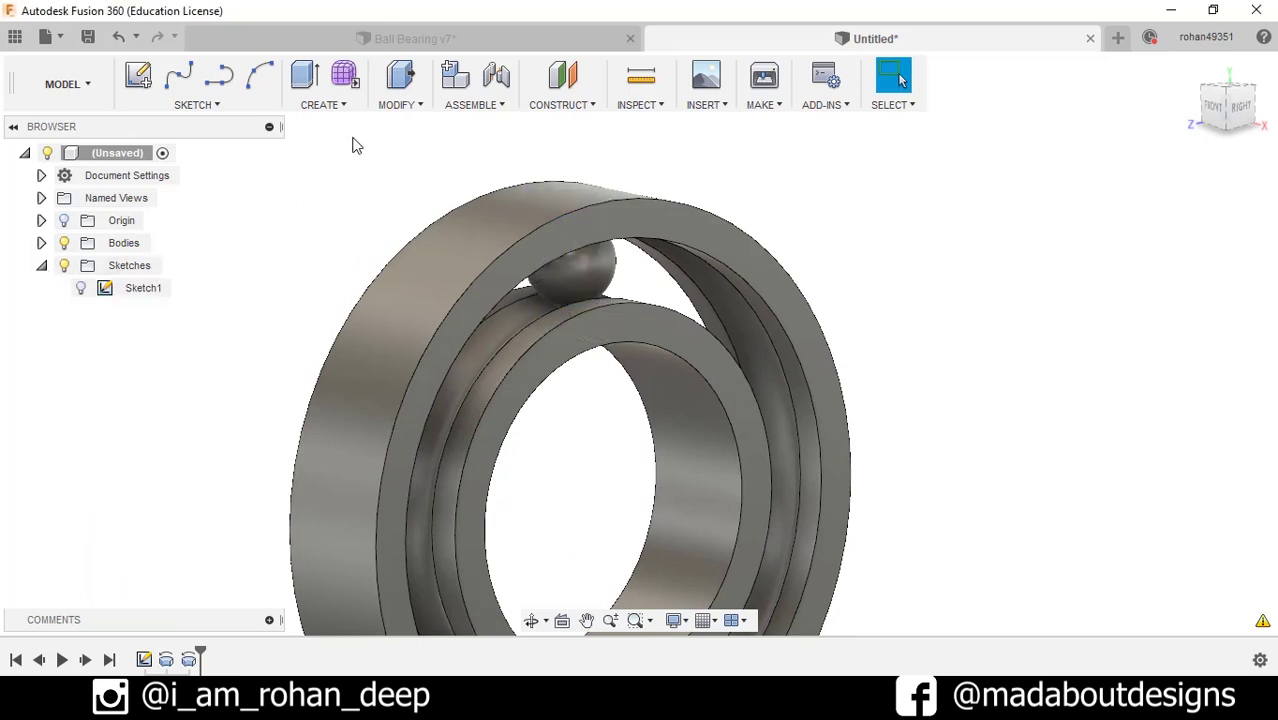
left_click(342, 105)
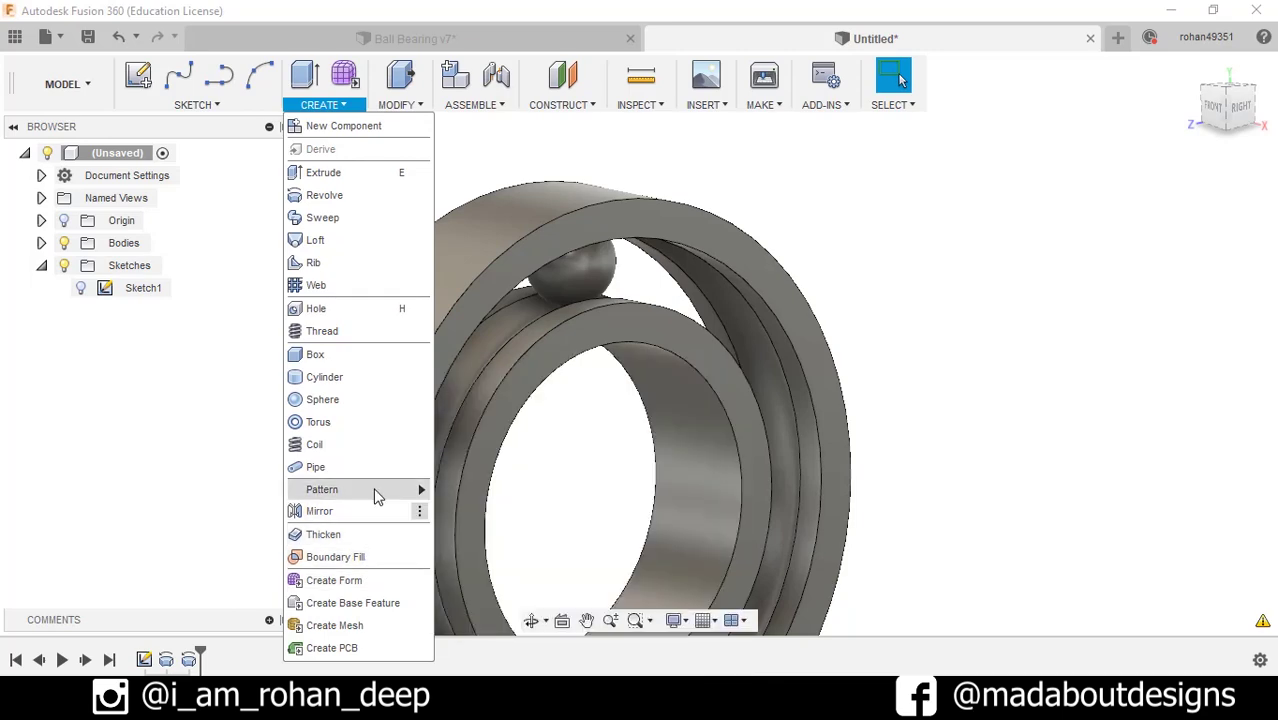
mouse_move(340, 489)
left_click(487, 515)
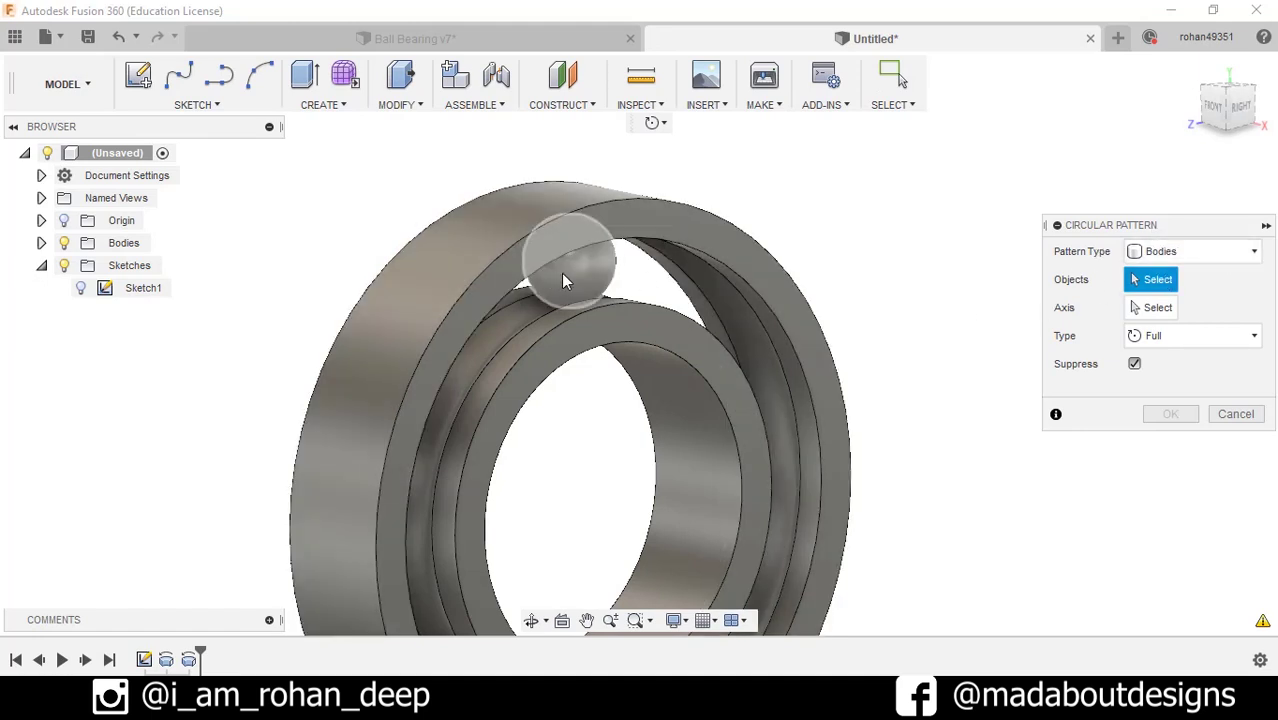
left_click(563, 281)
middle_click_drag(751, 244, 793, 254, "shift")
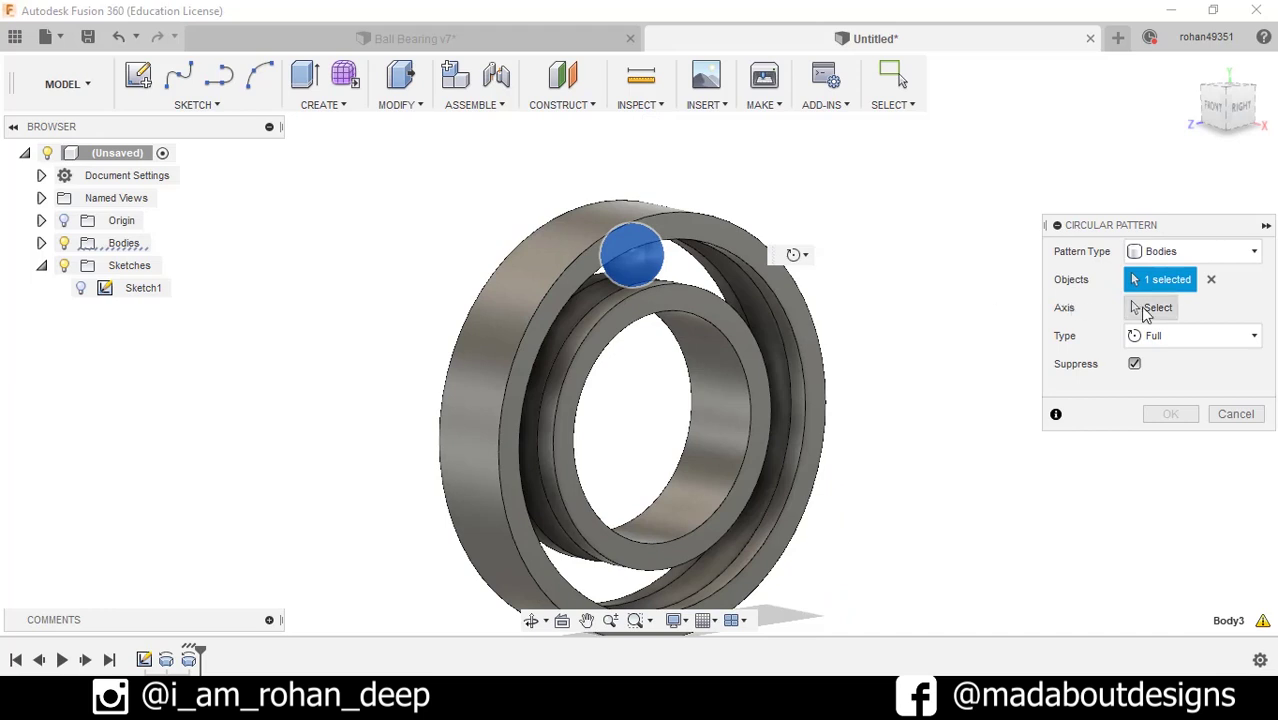
left_click(1147, 313)
left_click(689, 434)
type("14")
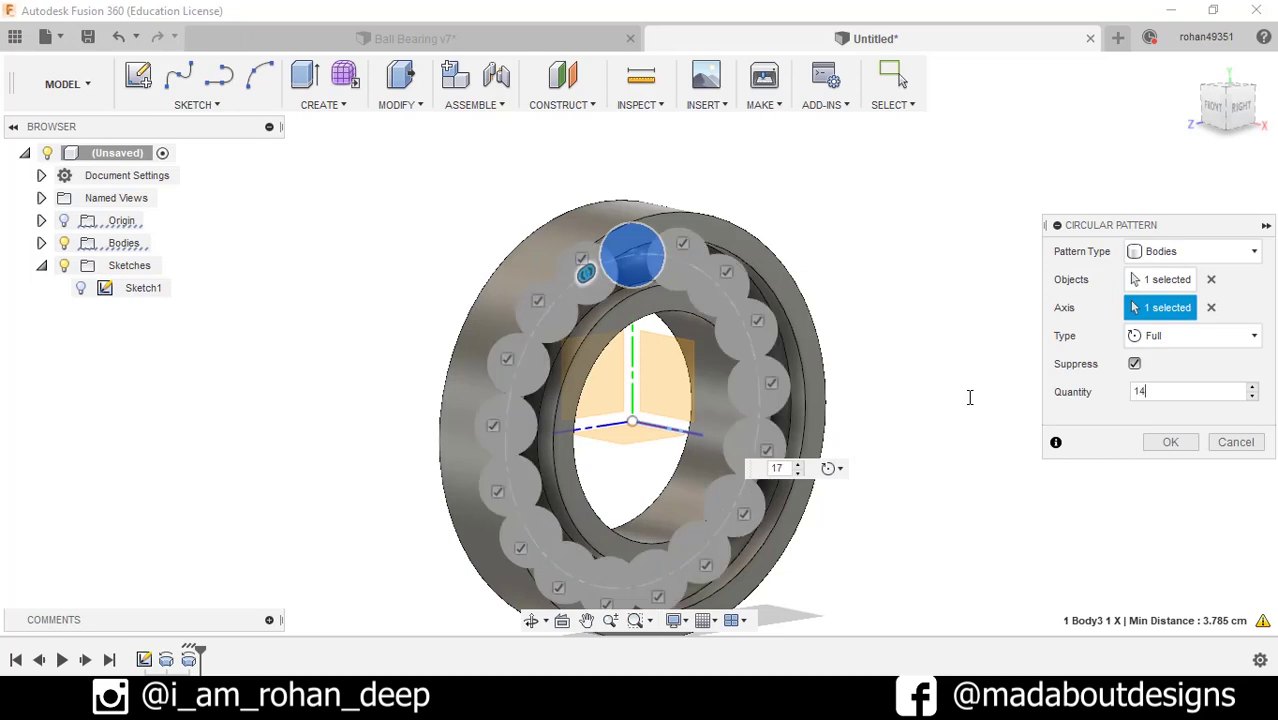
key("Return")
middle_click_drag(968, 405, 958, 408, "shift")
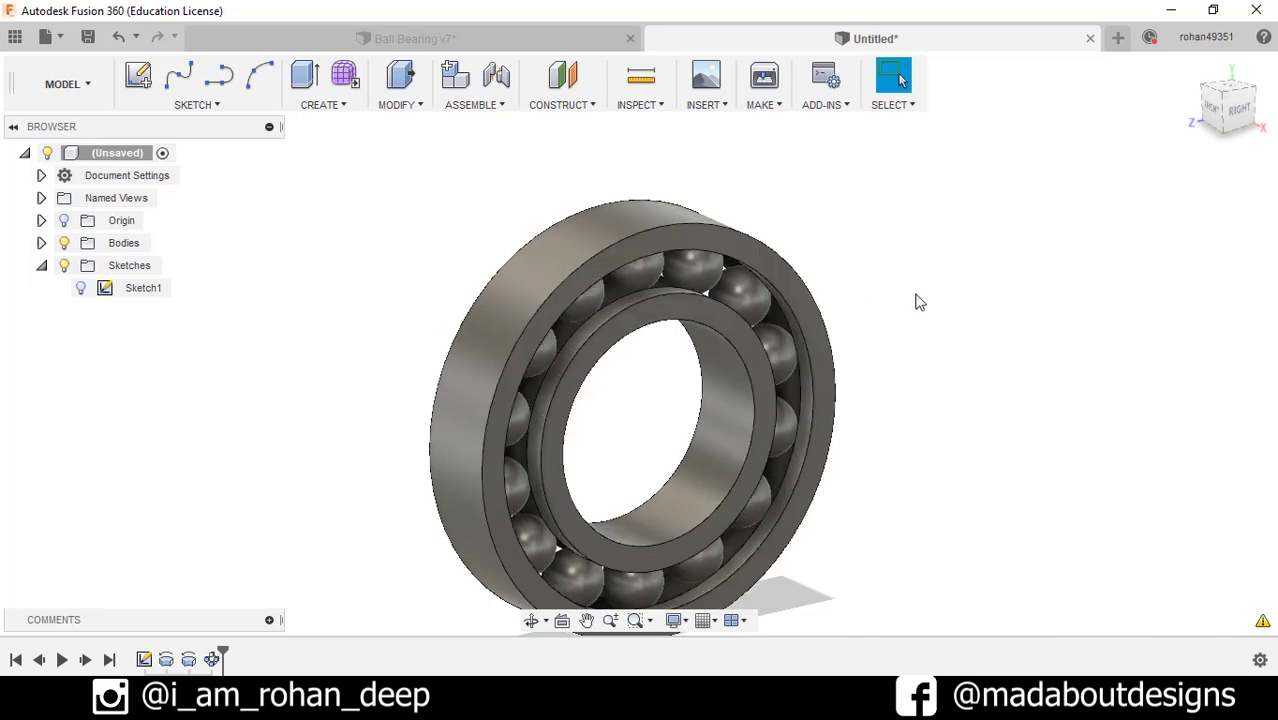
middle_click_drag(917, 298, 913, 251)
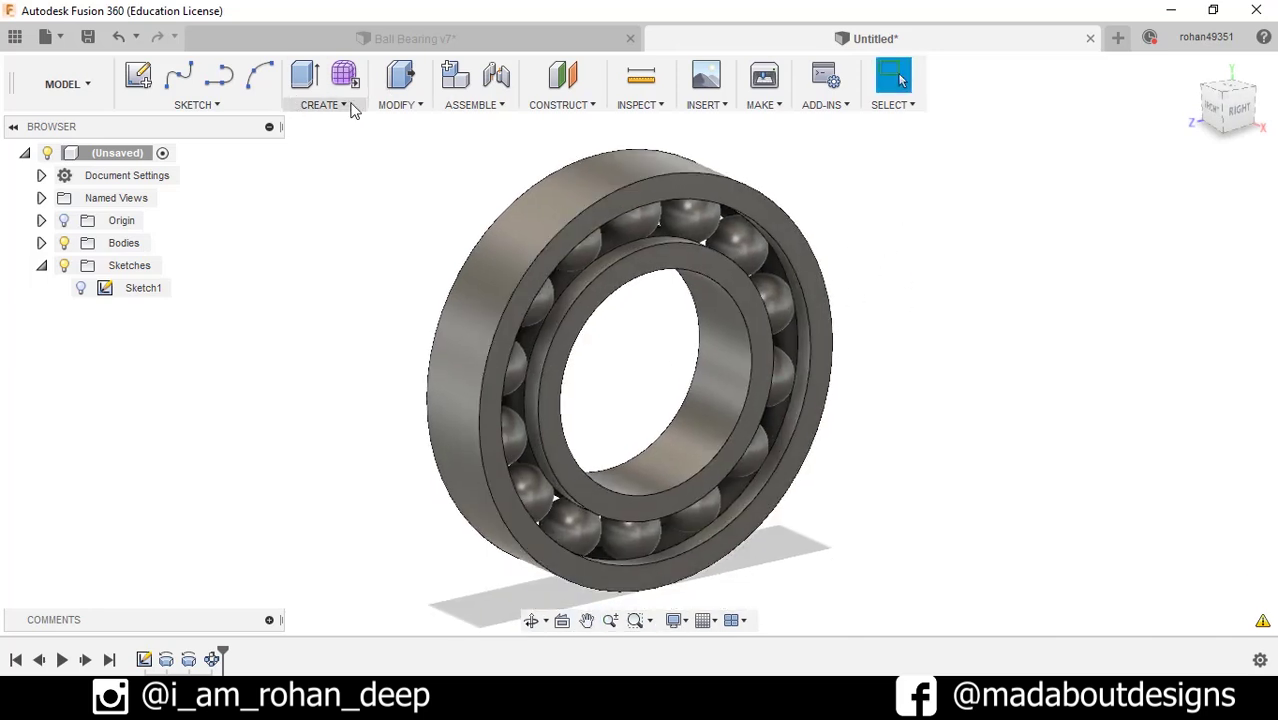
Step: Start a fillet on the front edges of the outer and inner rings
left_click(408, 106)
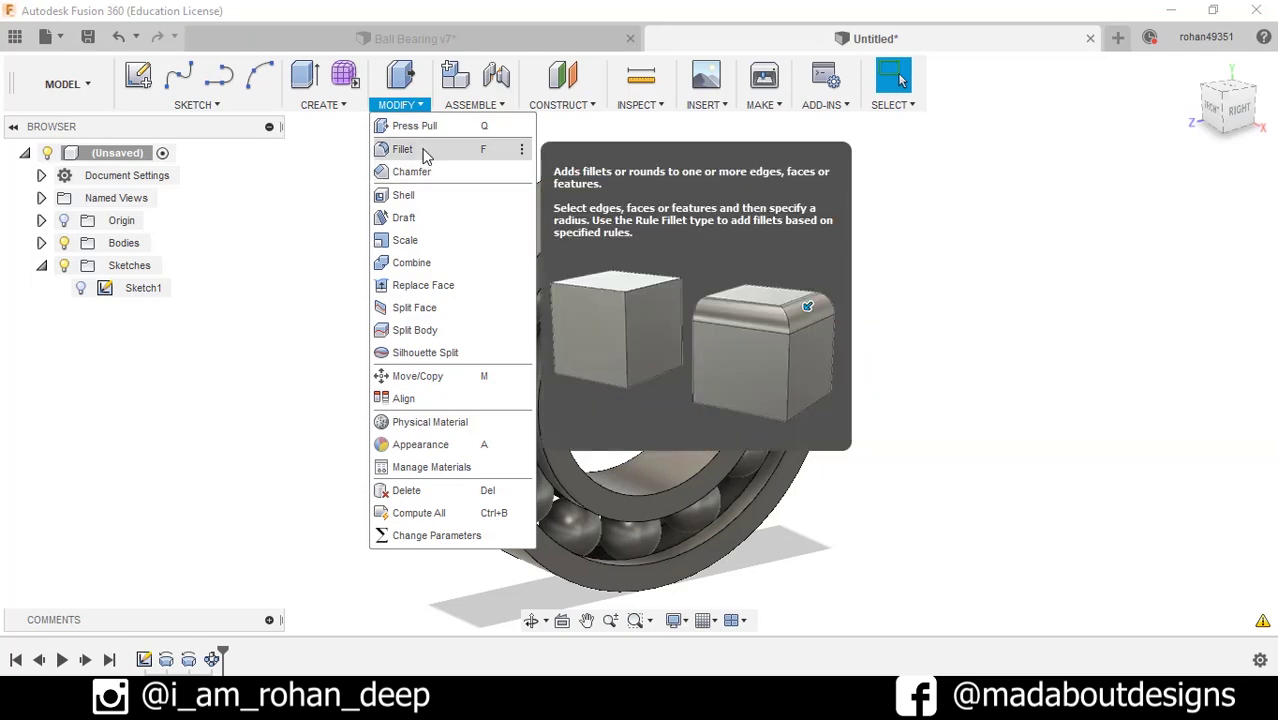
left_click(420, 149)
scroll(614, 203, "up", 3)
left_click(660, 168)
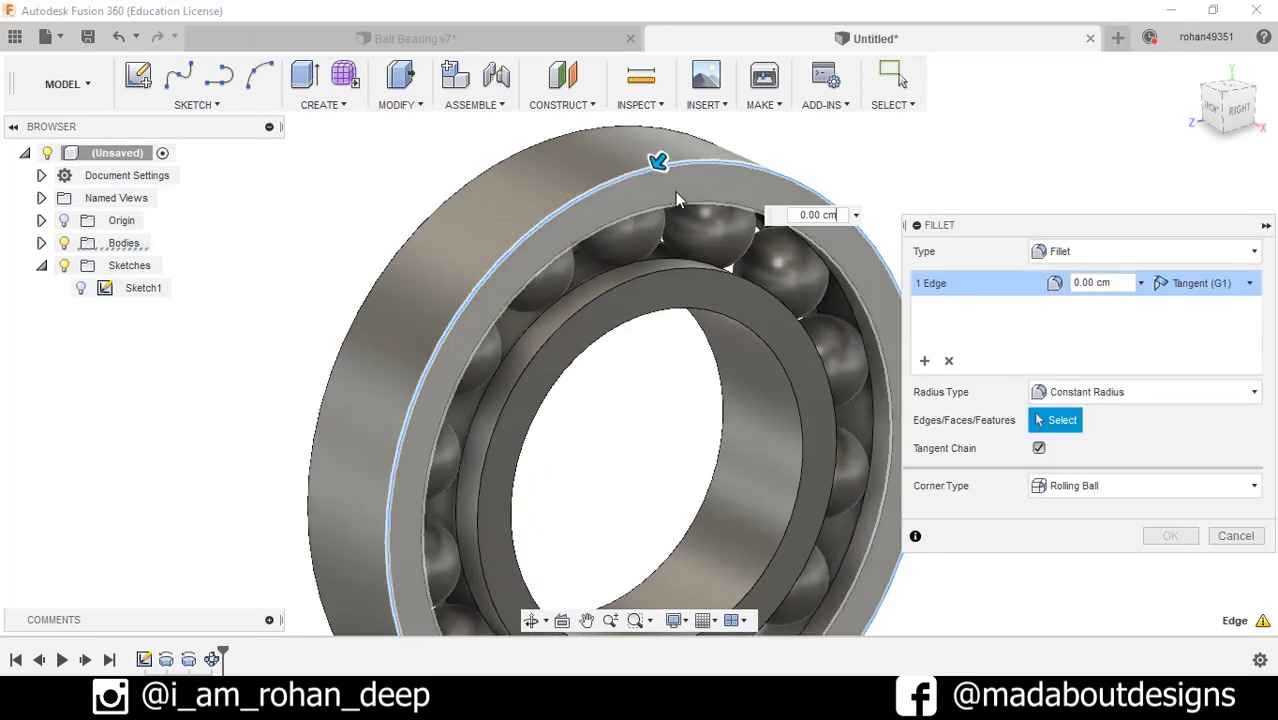
left_click(681, 204)
left_click(684, 264)
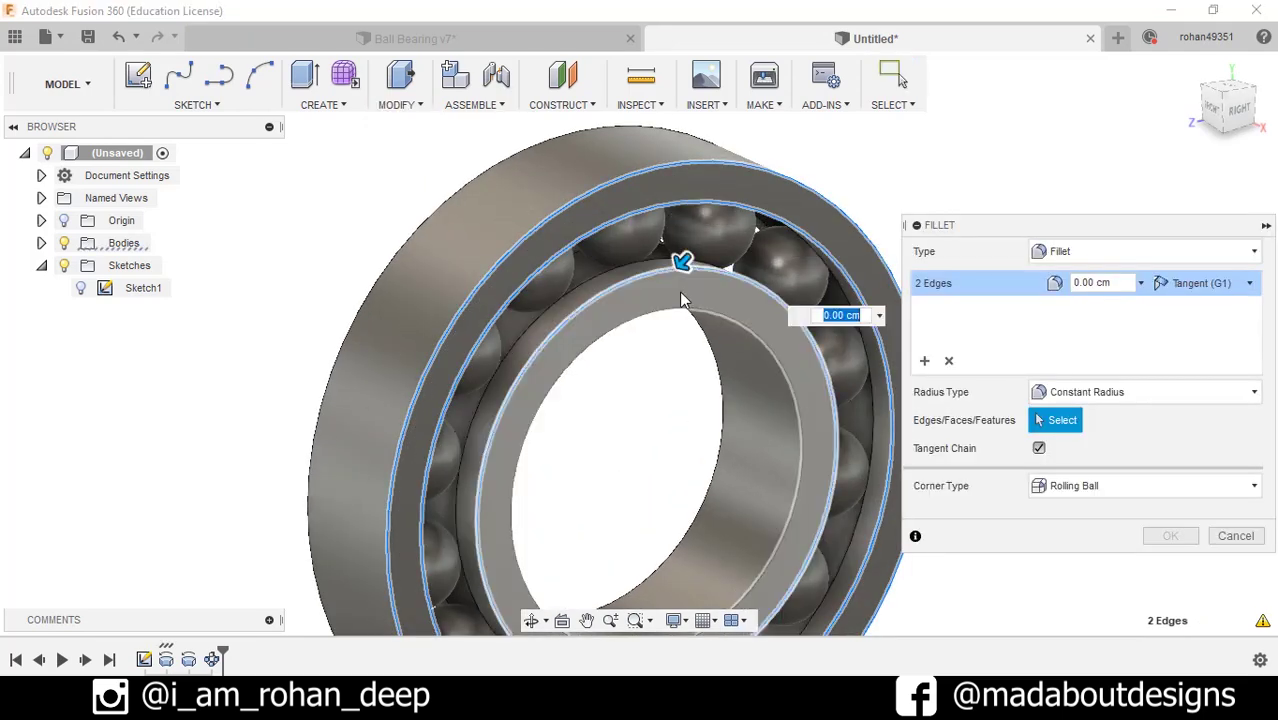
left_click(684, 316)
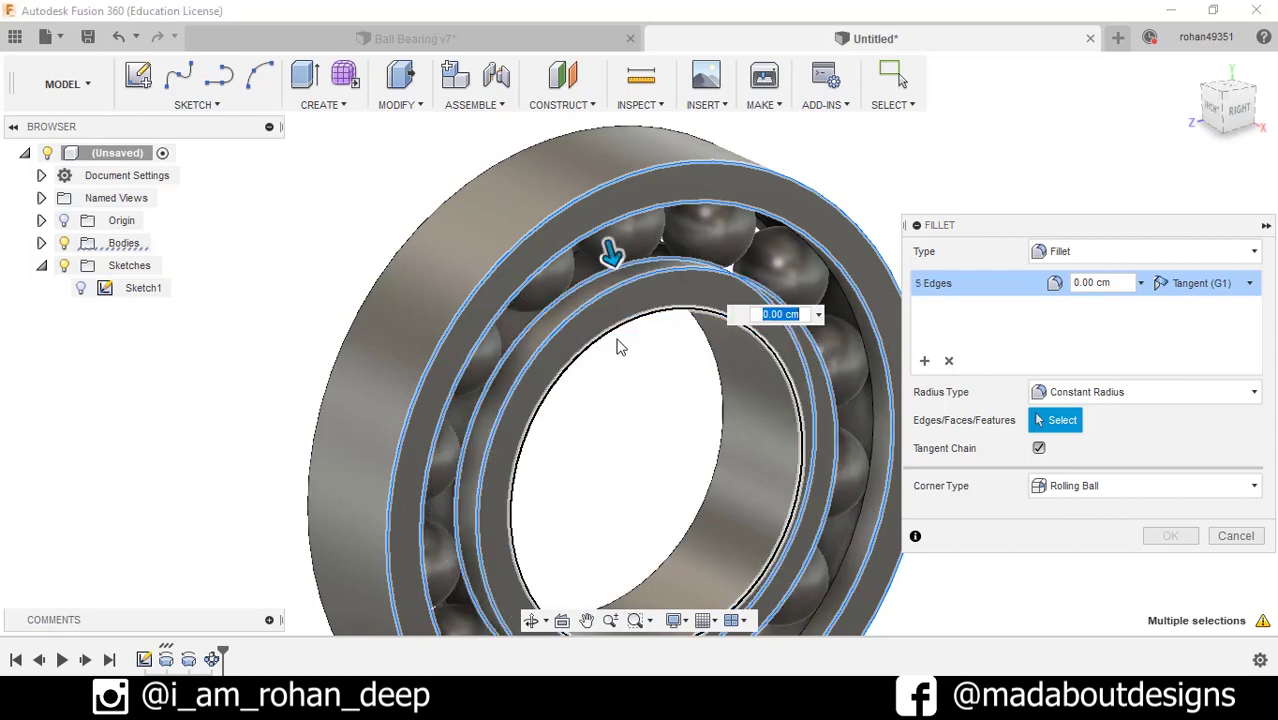
Step: Add the side and back ring edges to the fillet and apply it
mouse_move(608, 251)
middle_mouse_down("shift")
mouse_move(607, 272)
mouse_move(679, 282)
middle_mouse_up("shift")
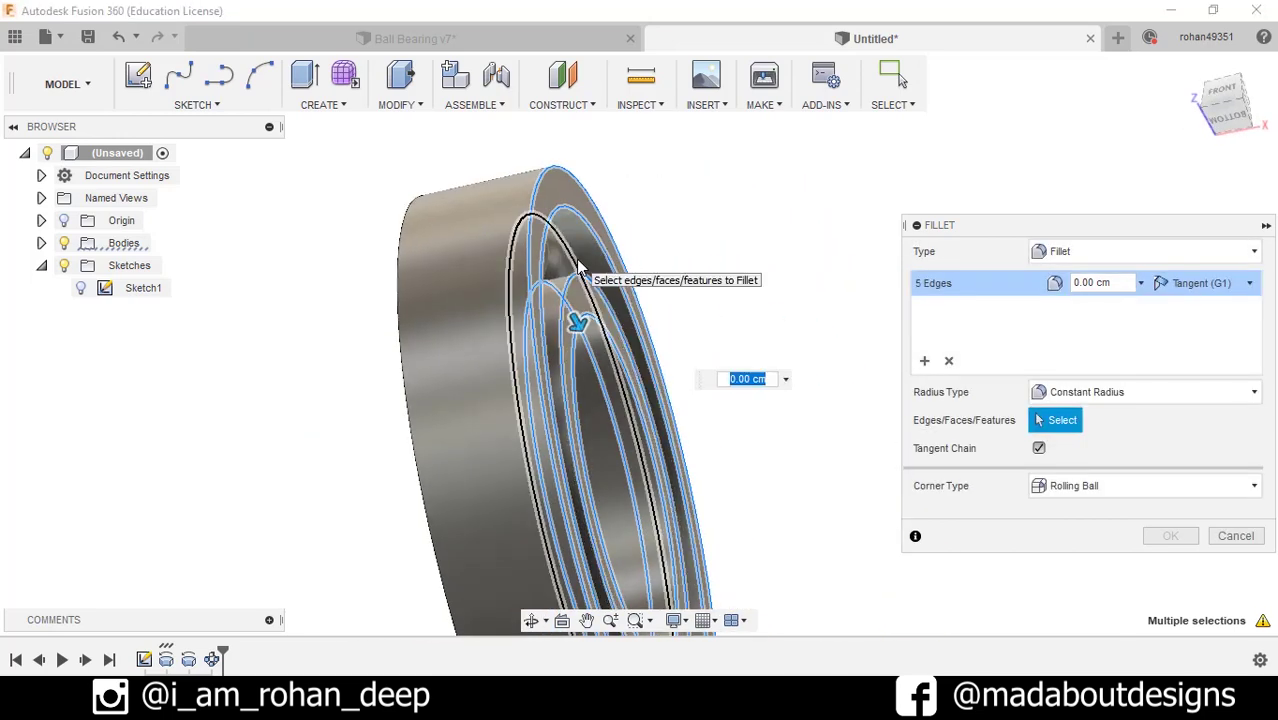
left_click(567, 310)
middle_click_drag(567, 310, 589, 248, "shift")
left_click(586, 248)
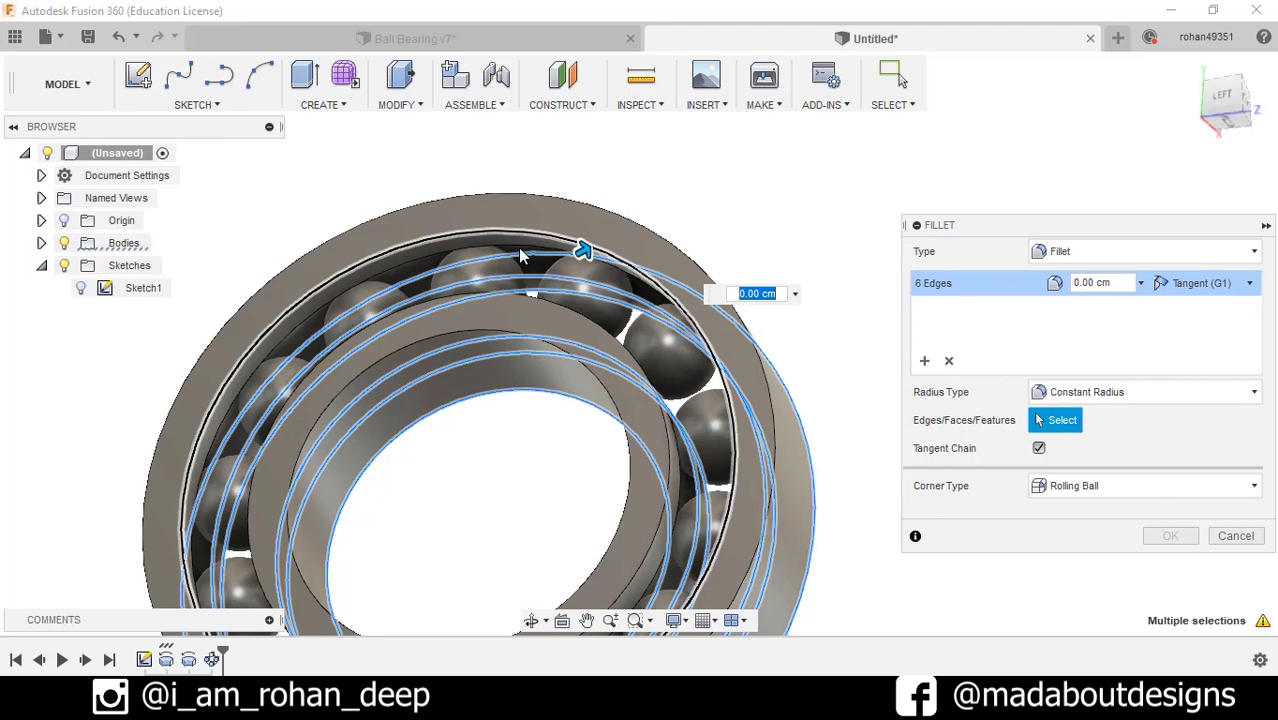
left_click(512, 264)
left_click(510, 336)
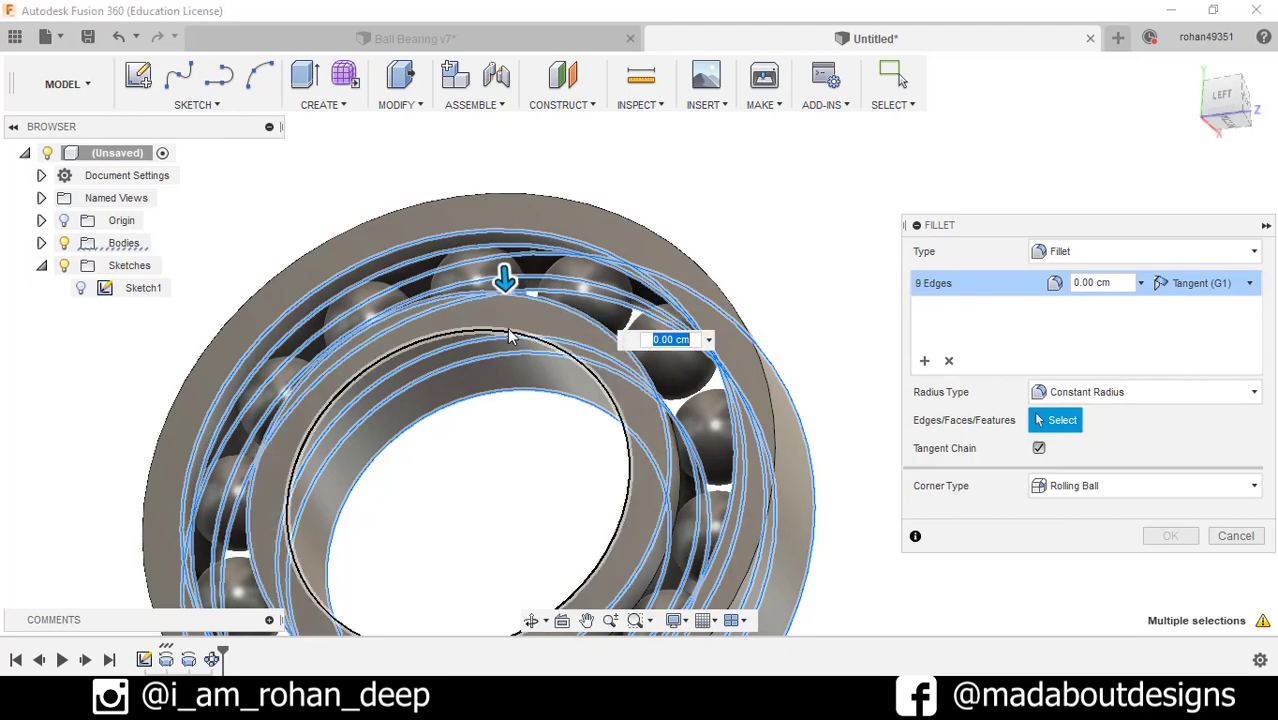
mouse_move(510, 336)
middle_mouse_down("shift")
mouse_move(491, 422)
mouse_move(508, 308)
middle_mouse_up("shift")
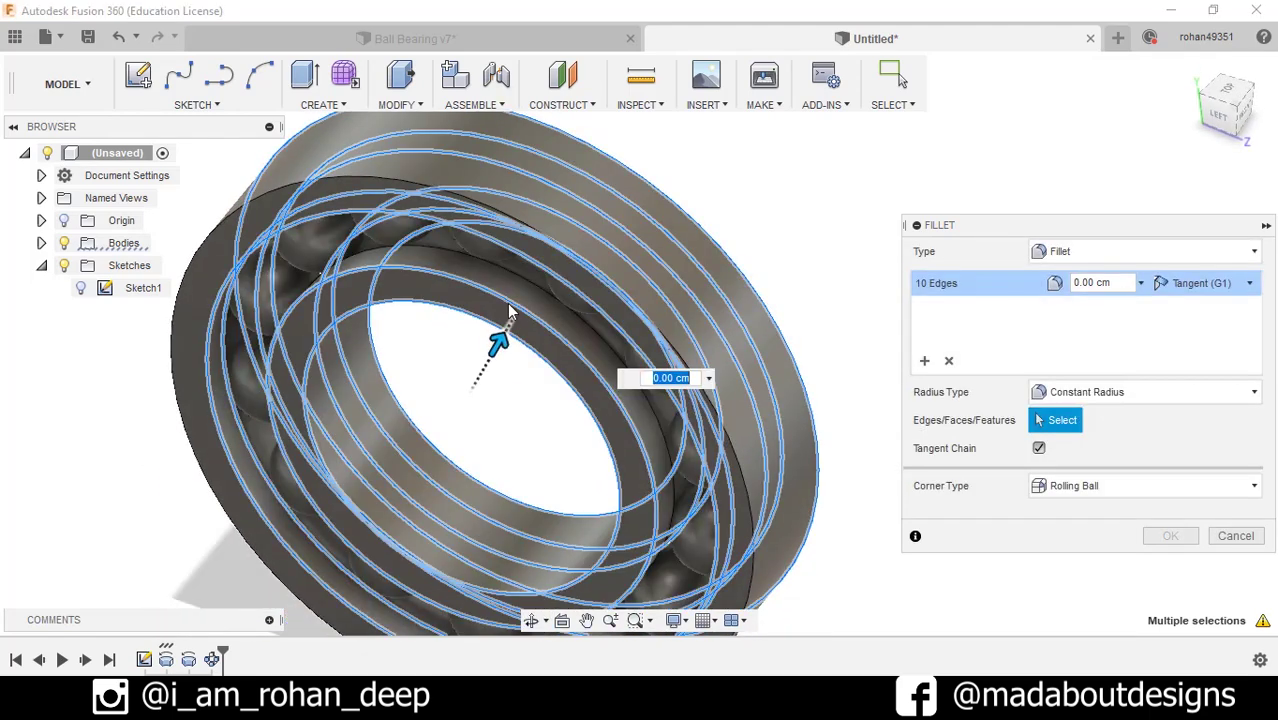
left_click(518, 302)
left_click(530, 280)
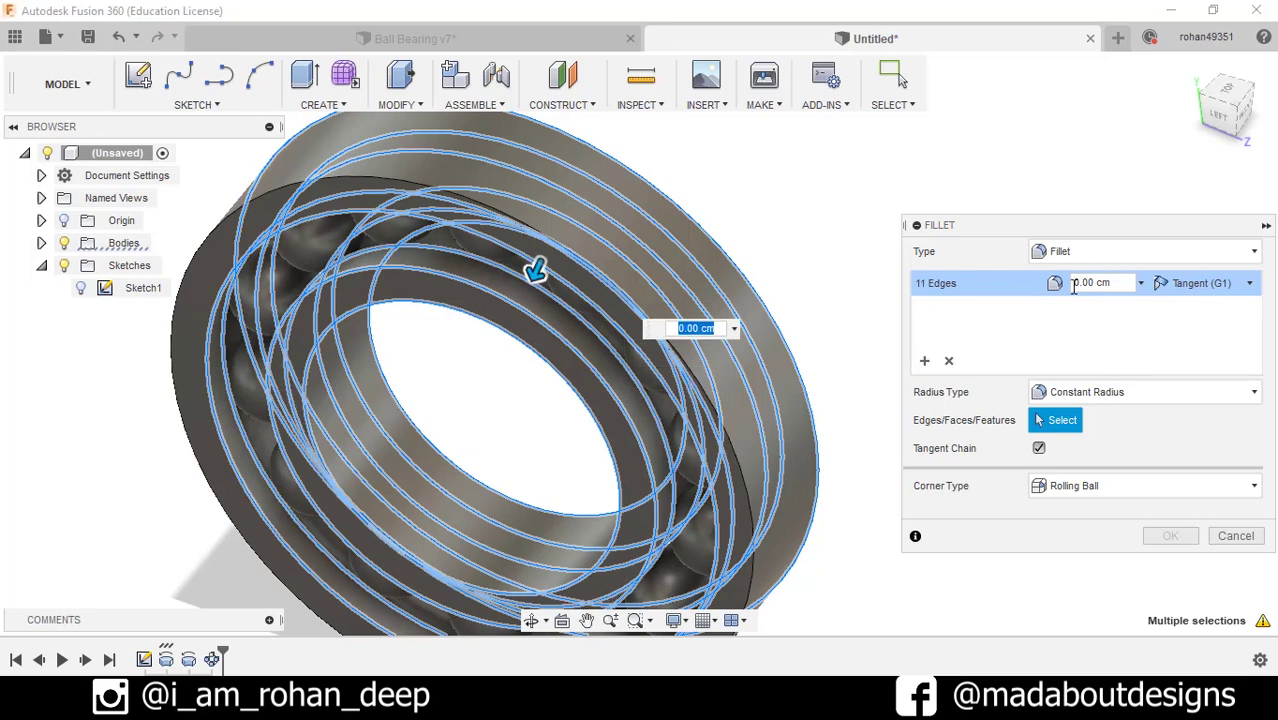
left_click(1120, 283)
key("Escape")
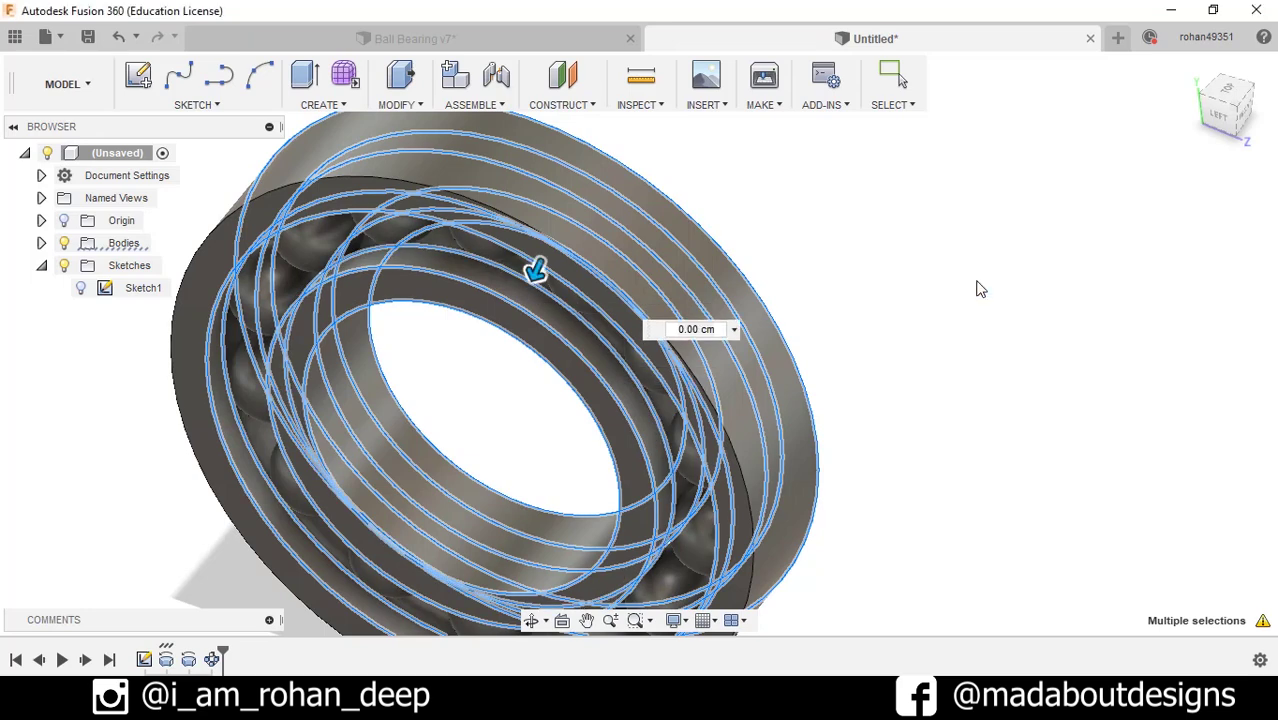
Step: Fillet one more race edge with a 0.1 radius
mouse_move(978, 285)
middle_mouse_down("shift")
mouse_move(740, 215)
mouse_move(825, 254)
mouse_move(959, 240)
mouse_move(970, 252)
middle_mouse_up("shift")
key("f")
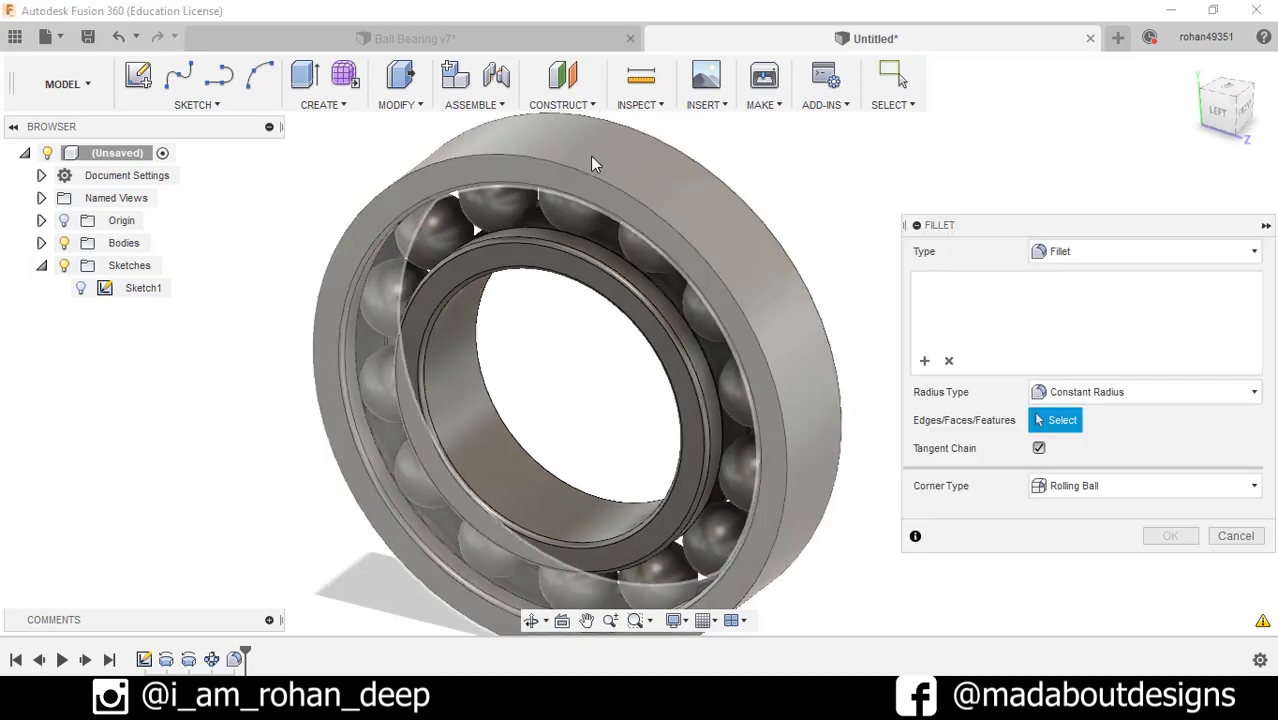
left_click(599, 185)
type(".1")
key("Return")
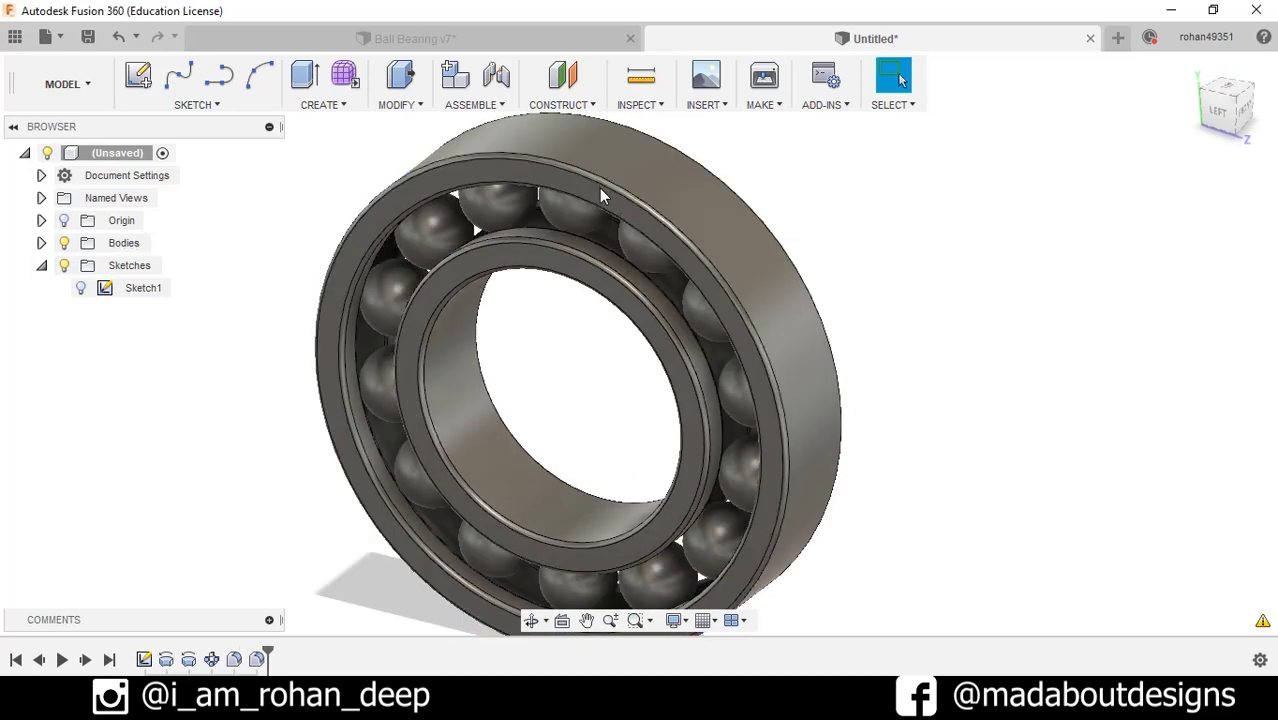
Step: Start a sketch on the bearing's side plane and draw a Ø9.00 circle at the origin
middle_click_drag(599, 188, 592, 223, "shift")
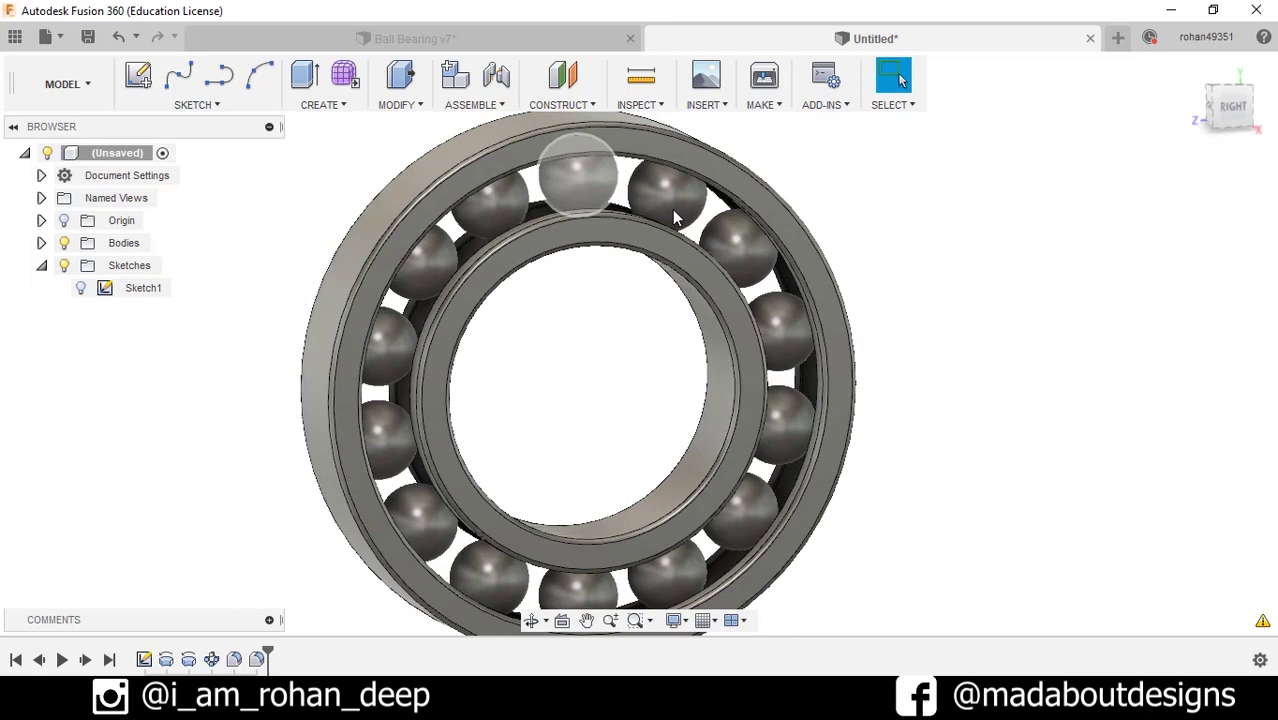
left_click(130, 80)
left_click(545, 328)
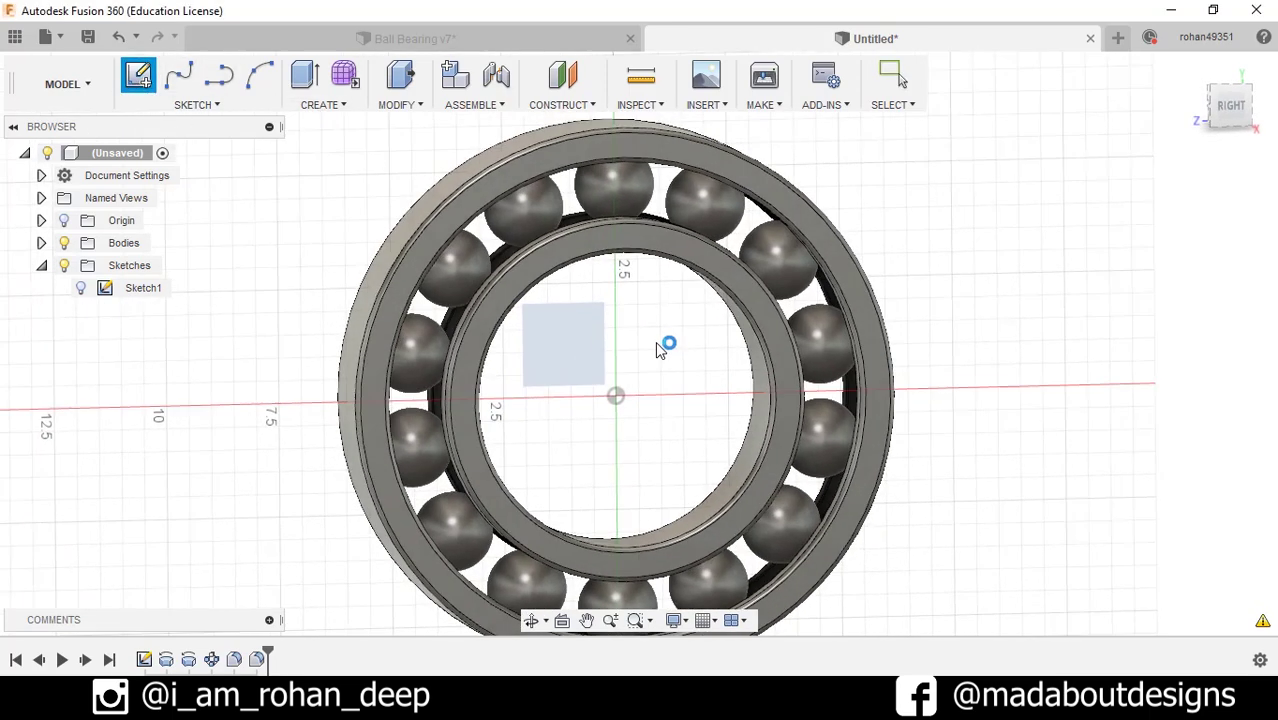
key("c")
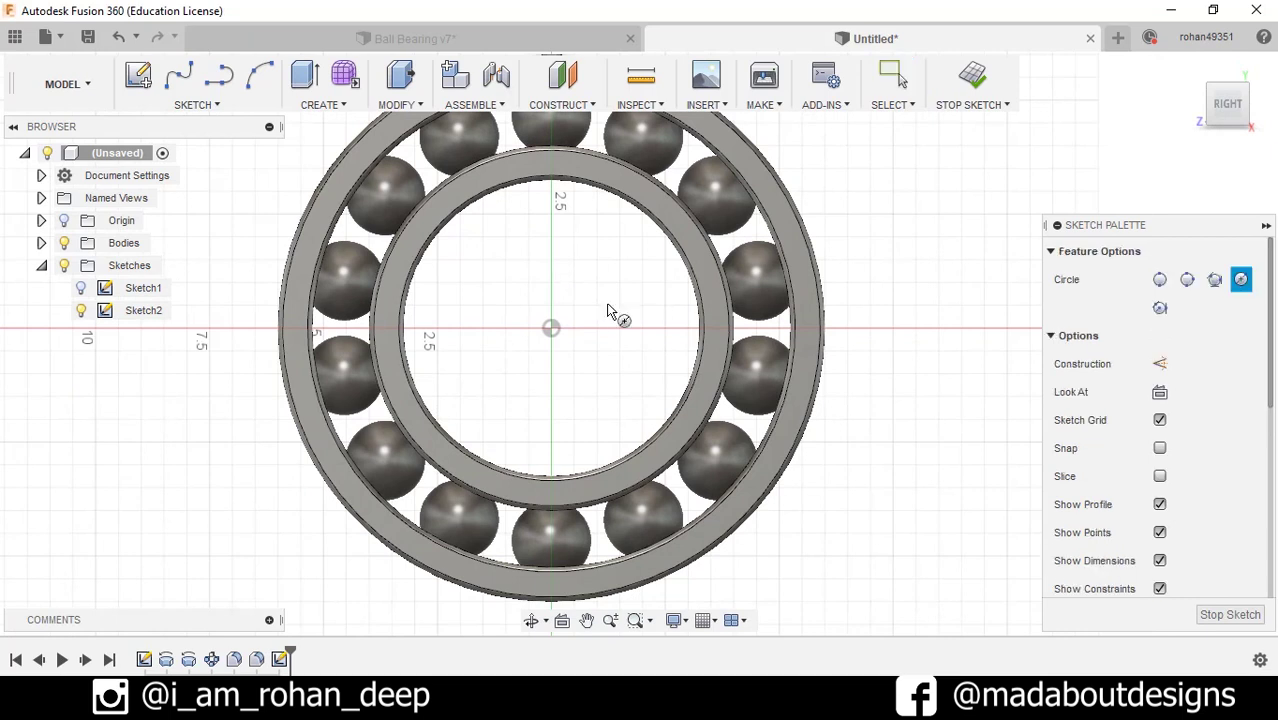
left_click(192, 104)
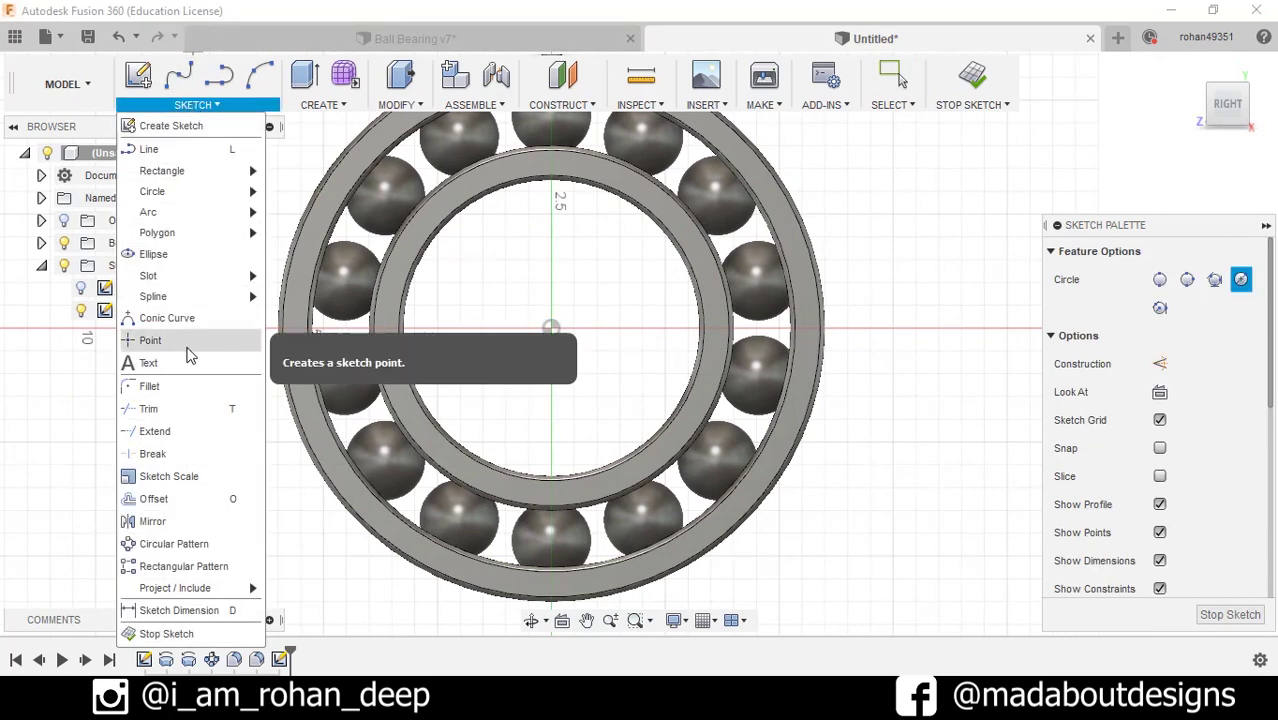
mouse_move(152, 191)
left_click(560, 335)
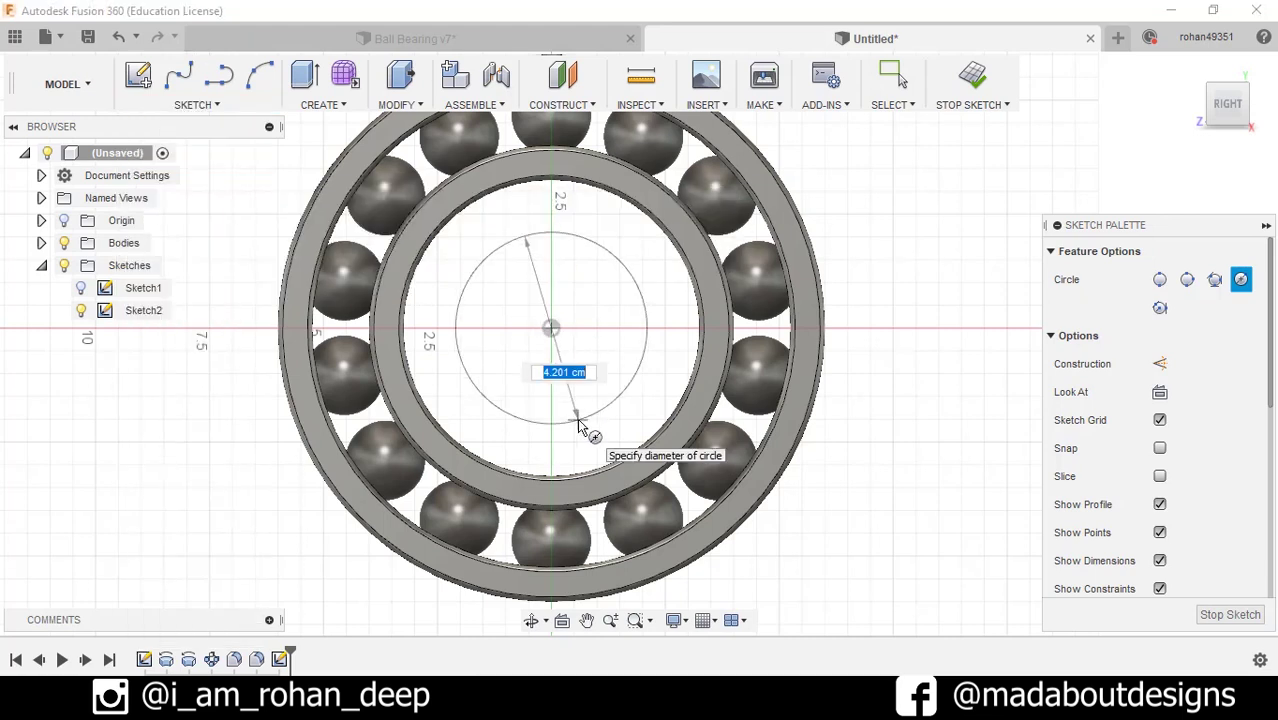
type("9")
key("Return")
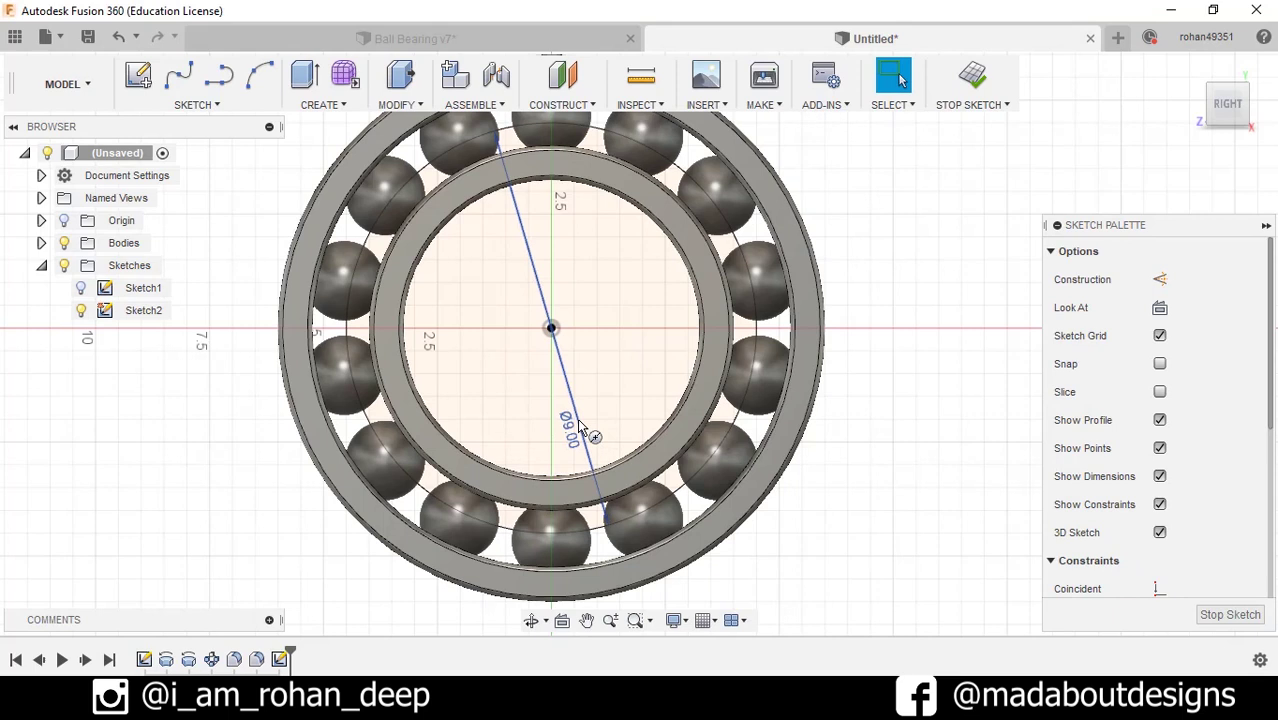
Step: Add a concentric Ø9.75 circle at the origin and finish the sketch
key("c")
left_click(551, 328)
type("9.75")
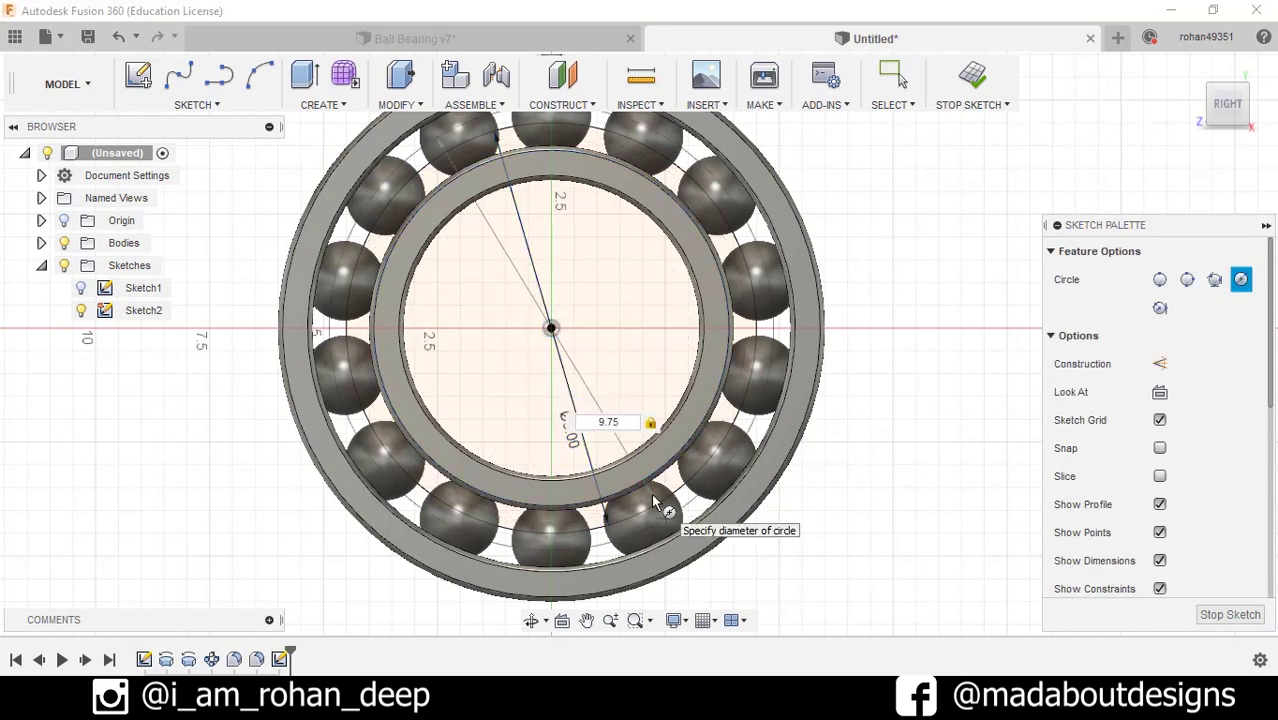
type(".75")
key("Return")
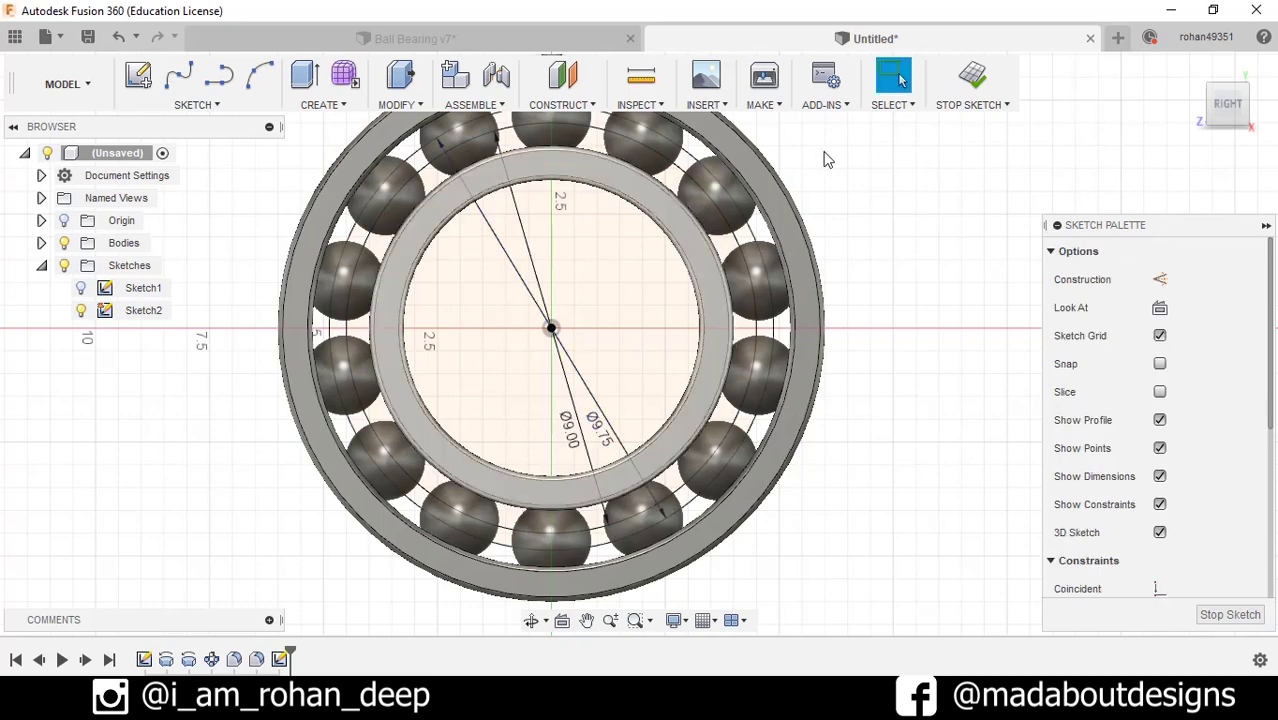
left_click(966, 93)
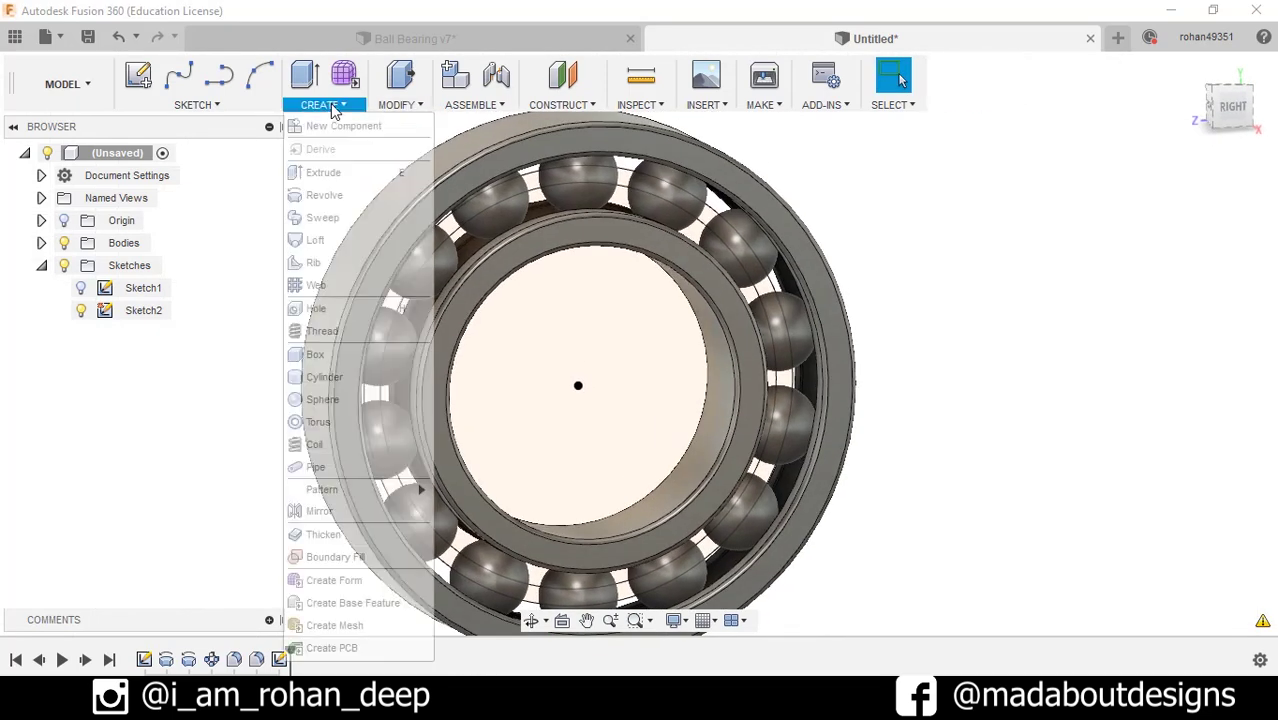
Step: Extrude the ring between the two circles 1.25 cm as a new body
left_click(334, 178)
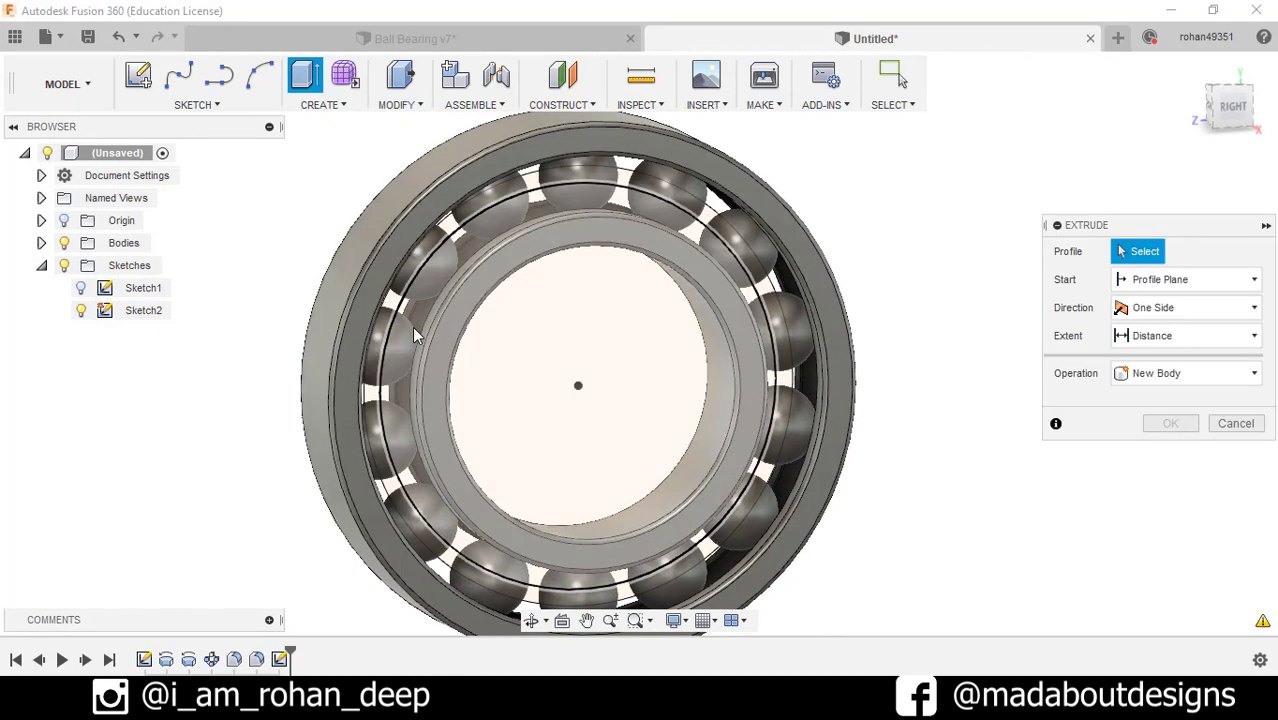
middle_click_drag(412, 326, 620, 195, "shift")
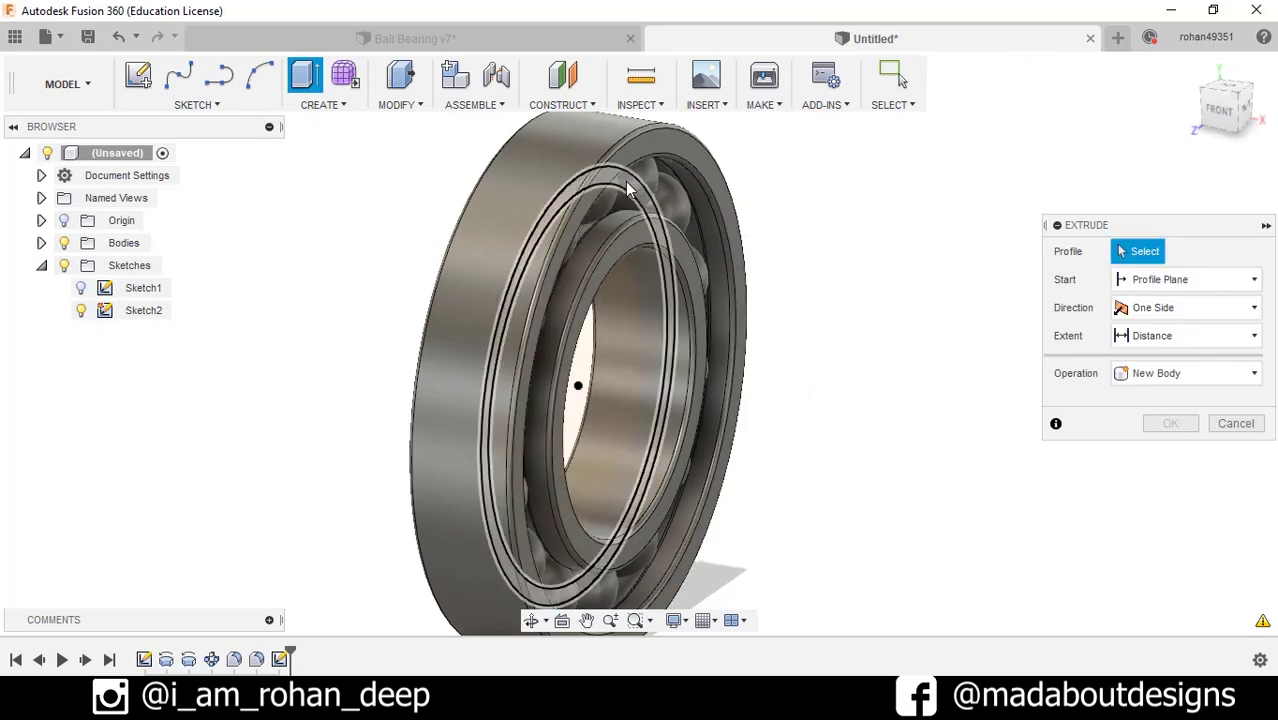
left_click(622, 193)
middle_click_drag(690, 290, 705, 286, "shift")
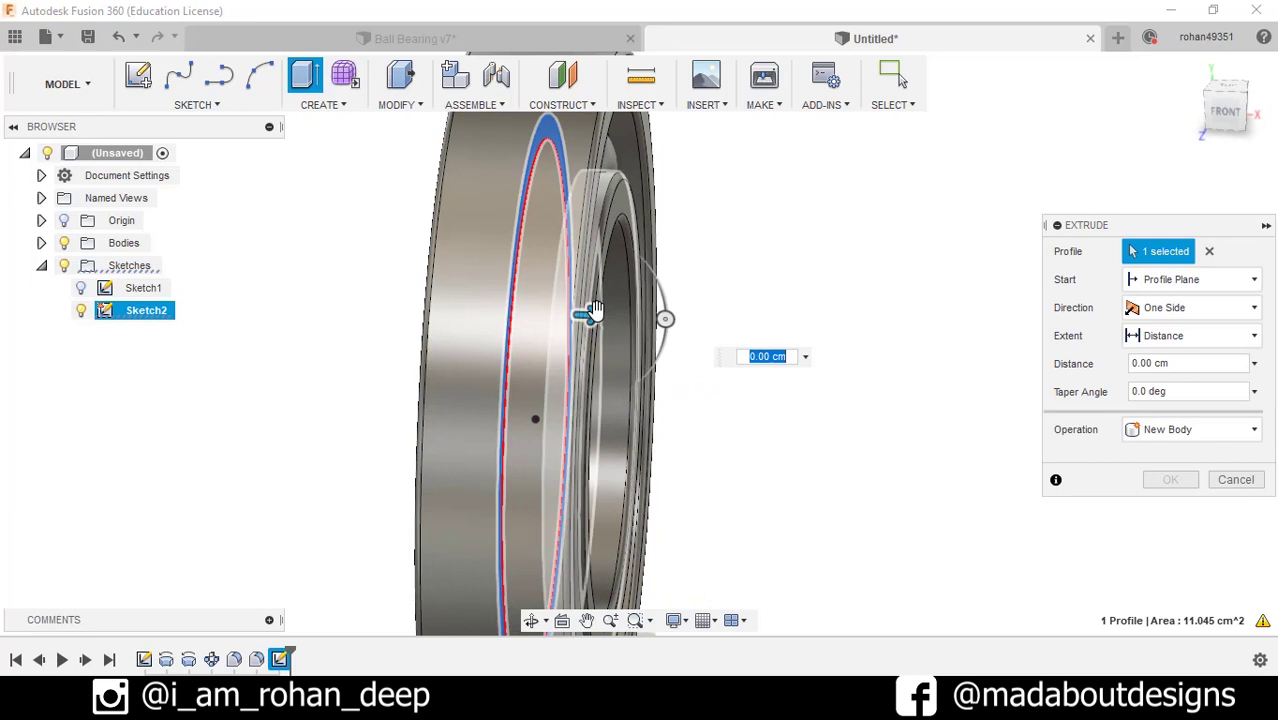
left_click_drag(587, 315, 622, 316)
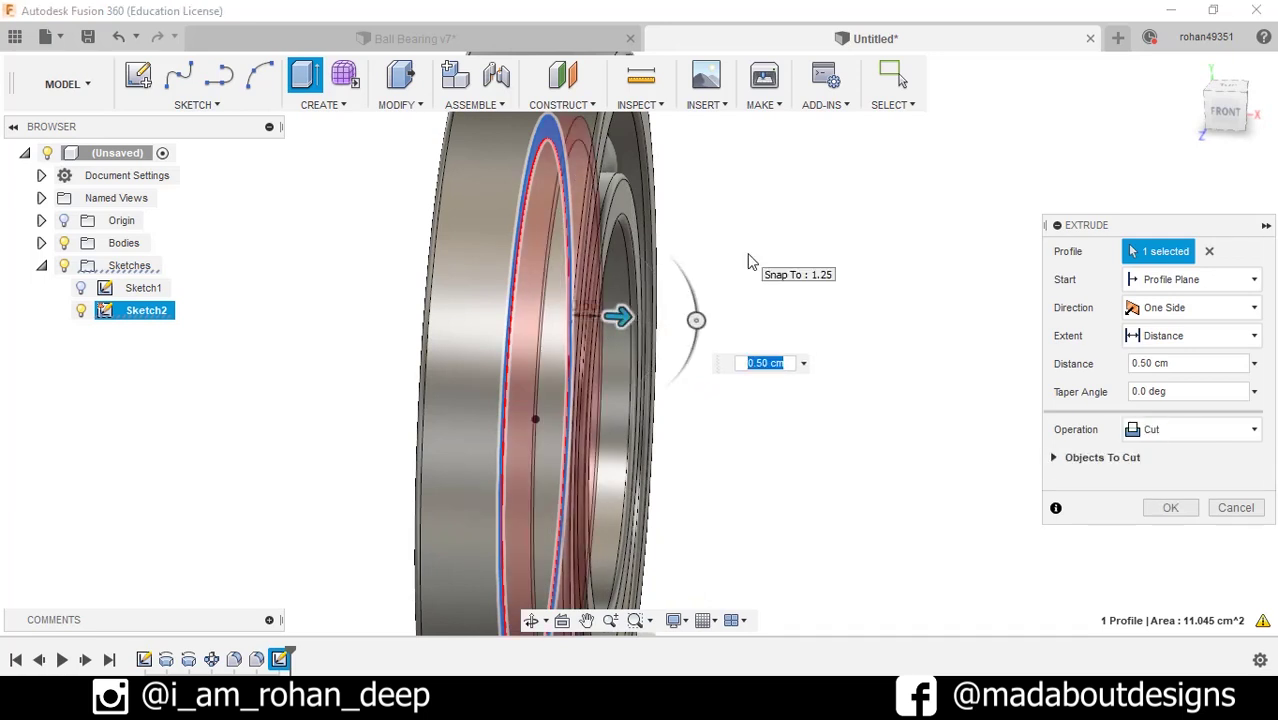
type(".25")
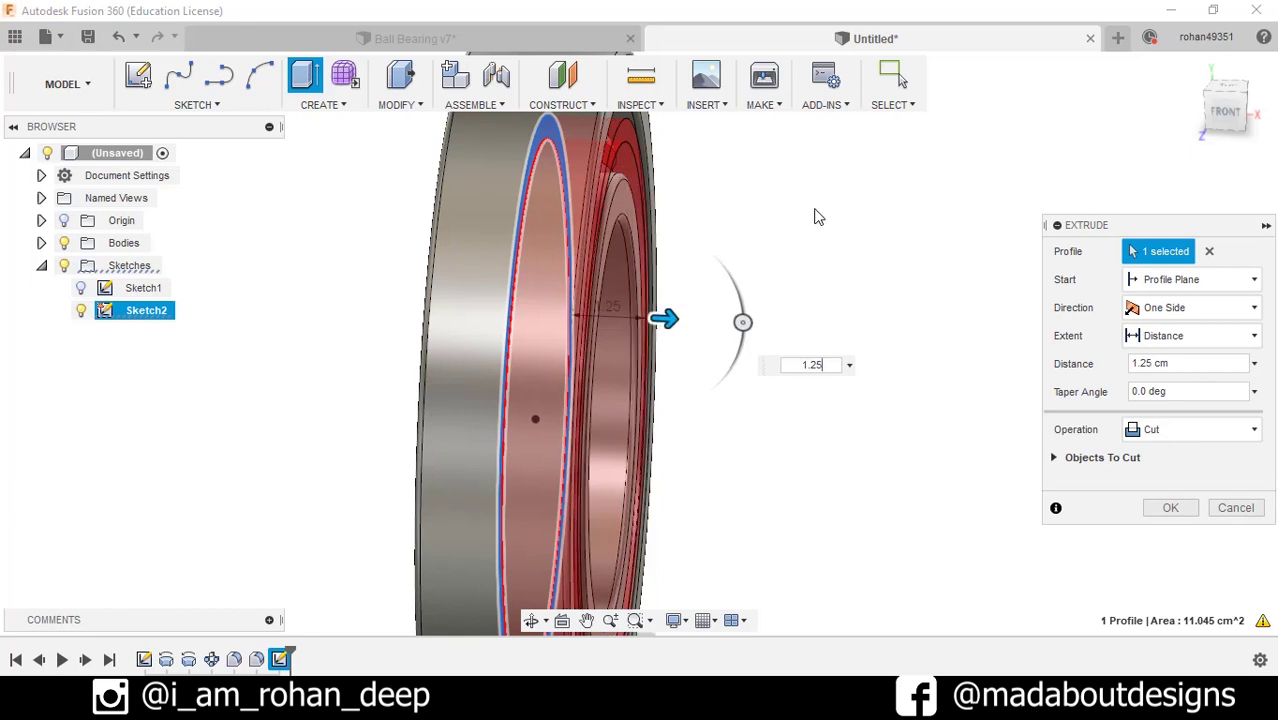
left_click(1186, 429)
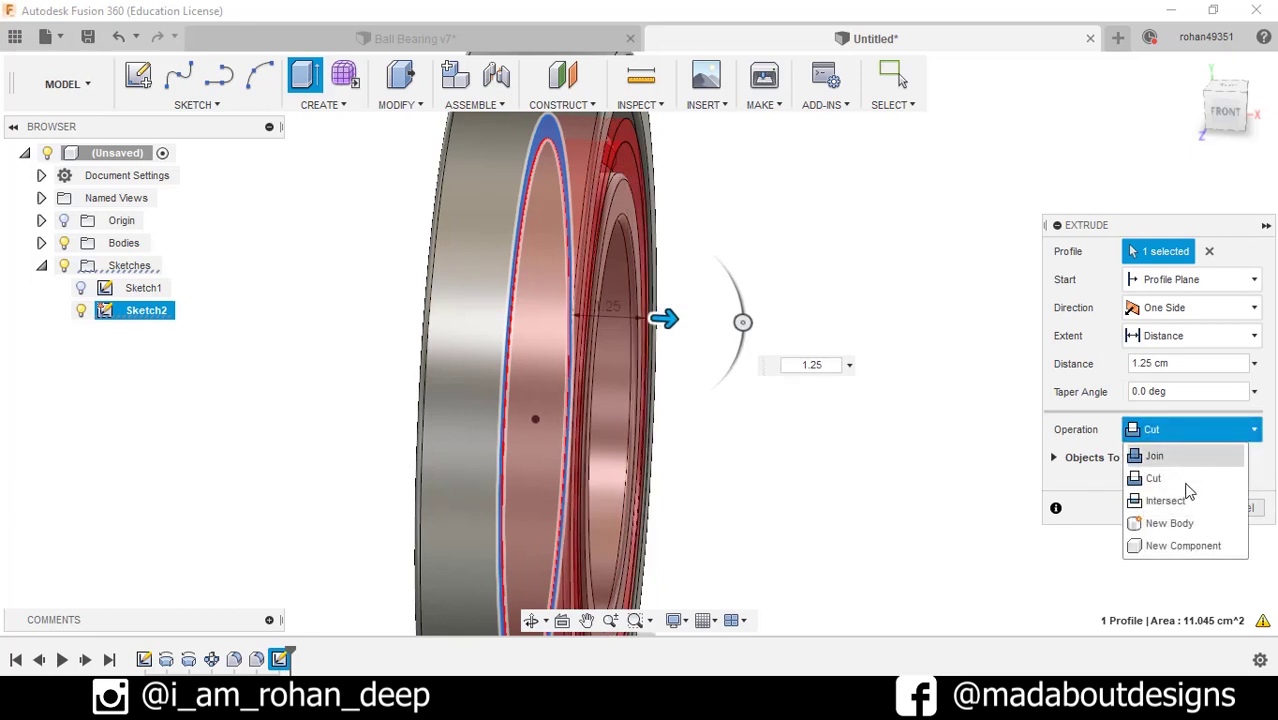
left_click(1188, 527)
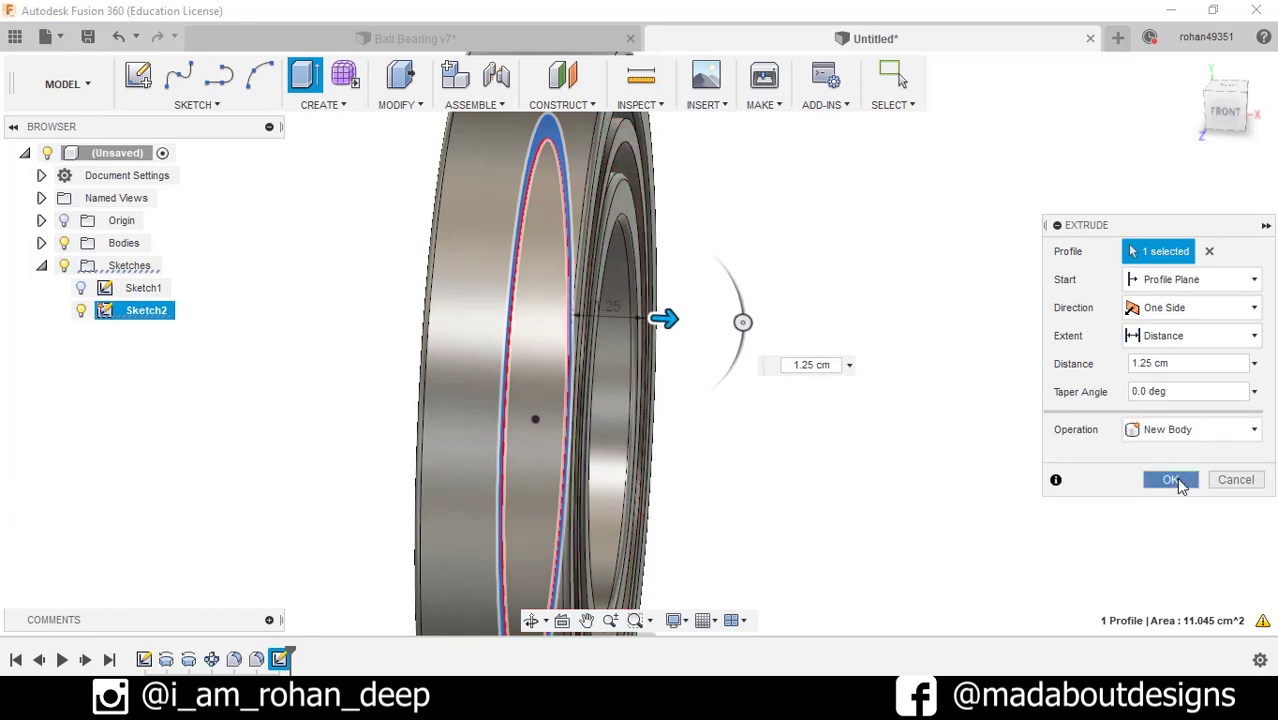
left_click(1180, 484)
middle_click_drag(1064, 459, 1006, 436, "shift")
left_click(281, 214)
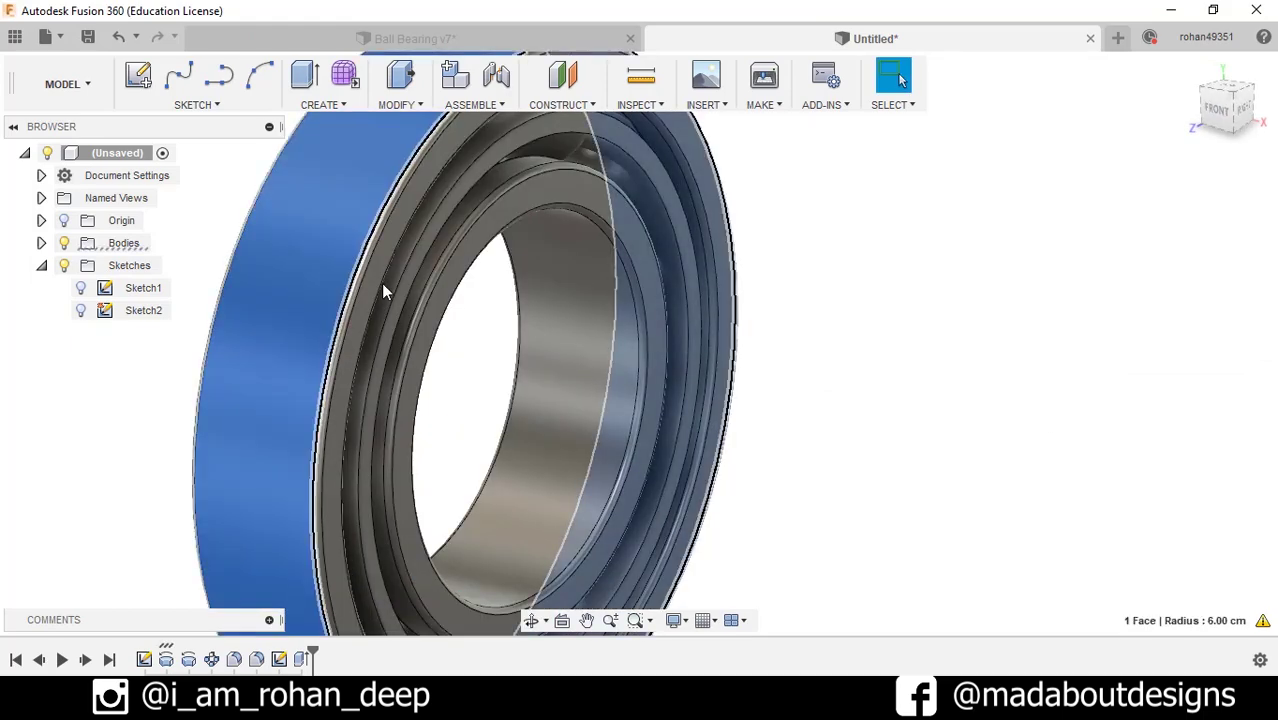
left_click(433, 318)
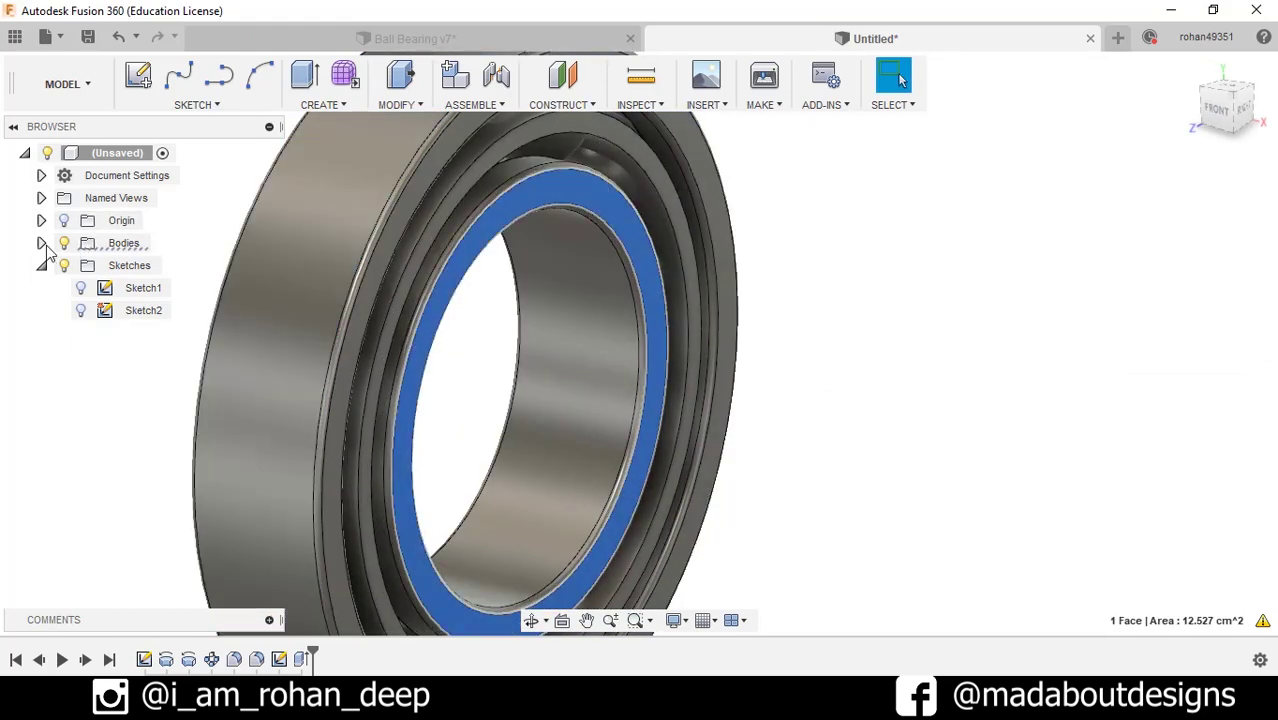
Step: Hide the outer and inner race bodies
left_click(41, 243)
scroll(98, 215, "down", 2)
left_click(81, 197)
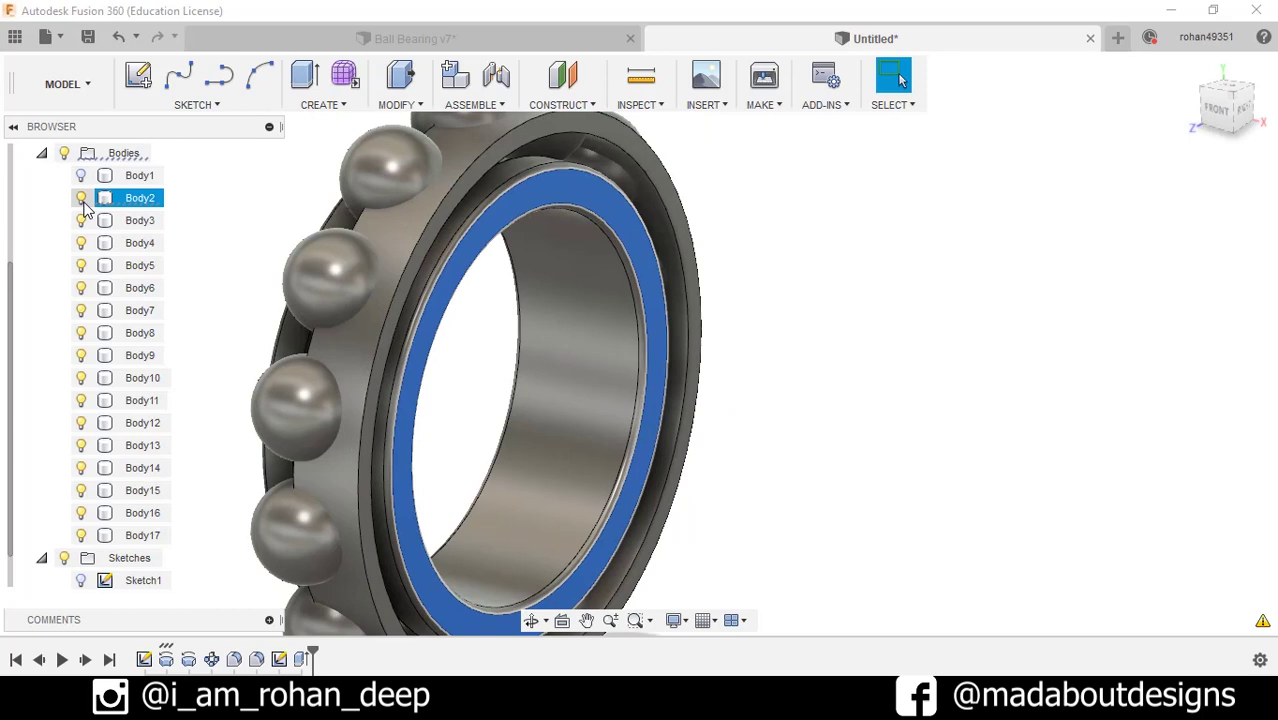
middle_click_drag(668, 360, 736, 337, "shift")
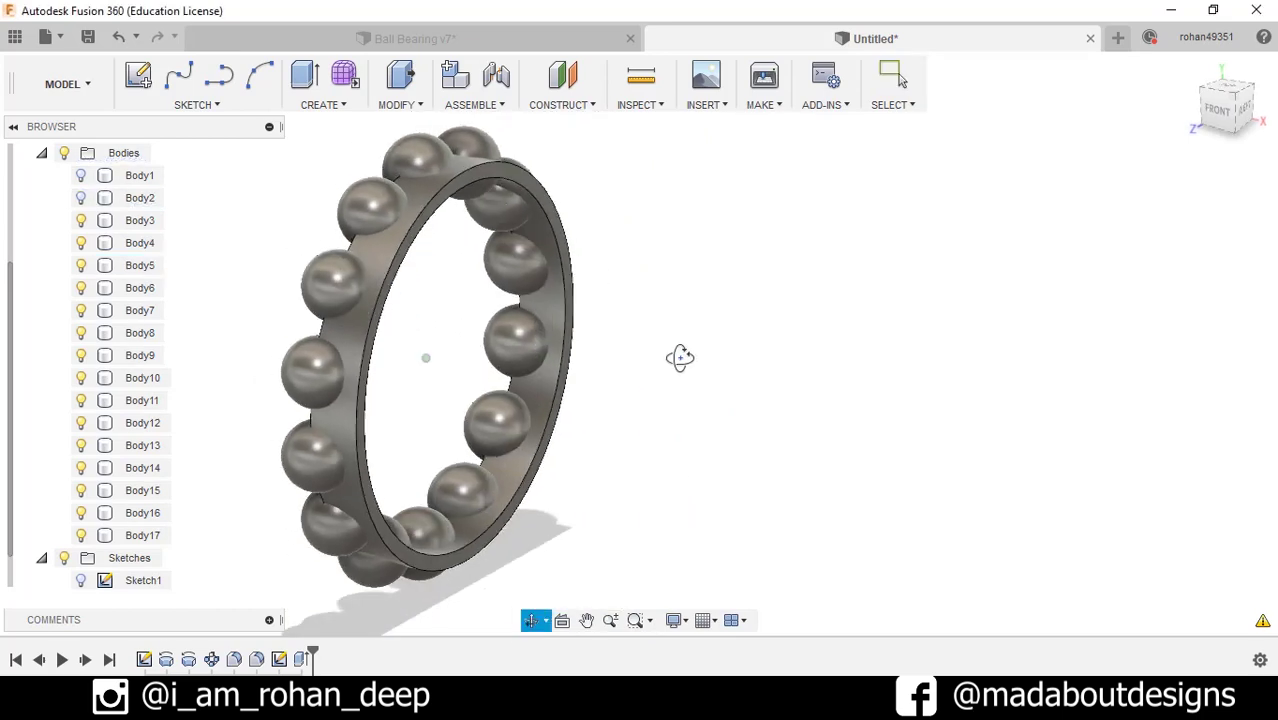
Step: Cut Body17 with all 14 ball bodies using Combine, keeping the tools
left_click(398, 105)
left_click(424, 265)
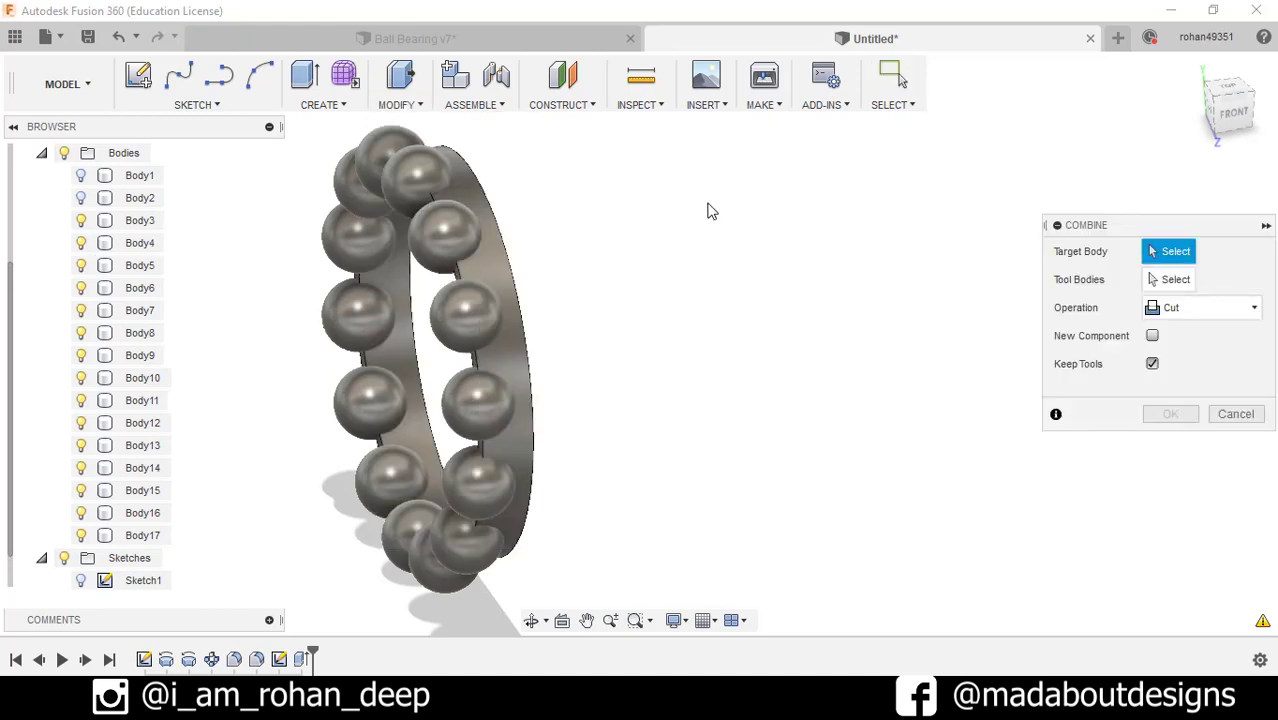
mouse_move(707, 208)
middle_mouse_down("shift")
mouse_move(819, 211)
mouse_move(813, 268)
middle_mouse_up("shift")
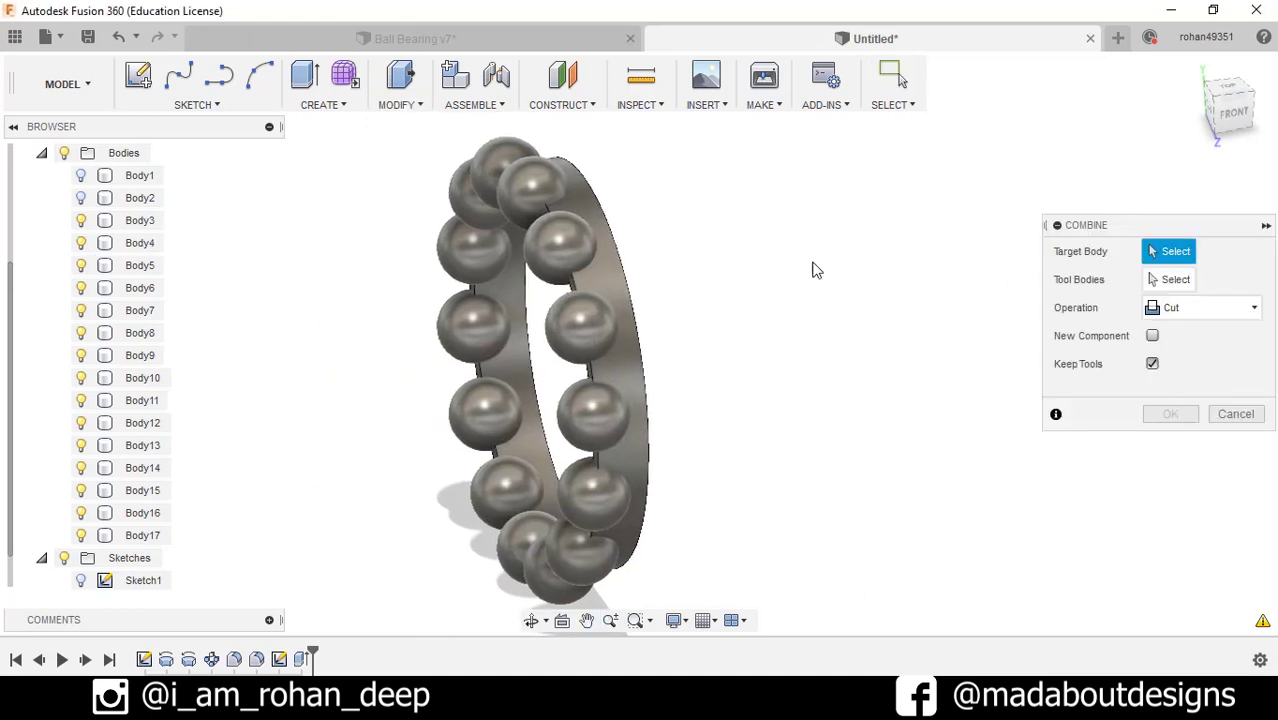
left_click(606, 271)
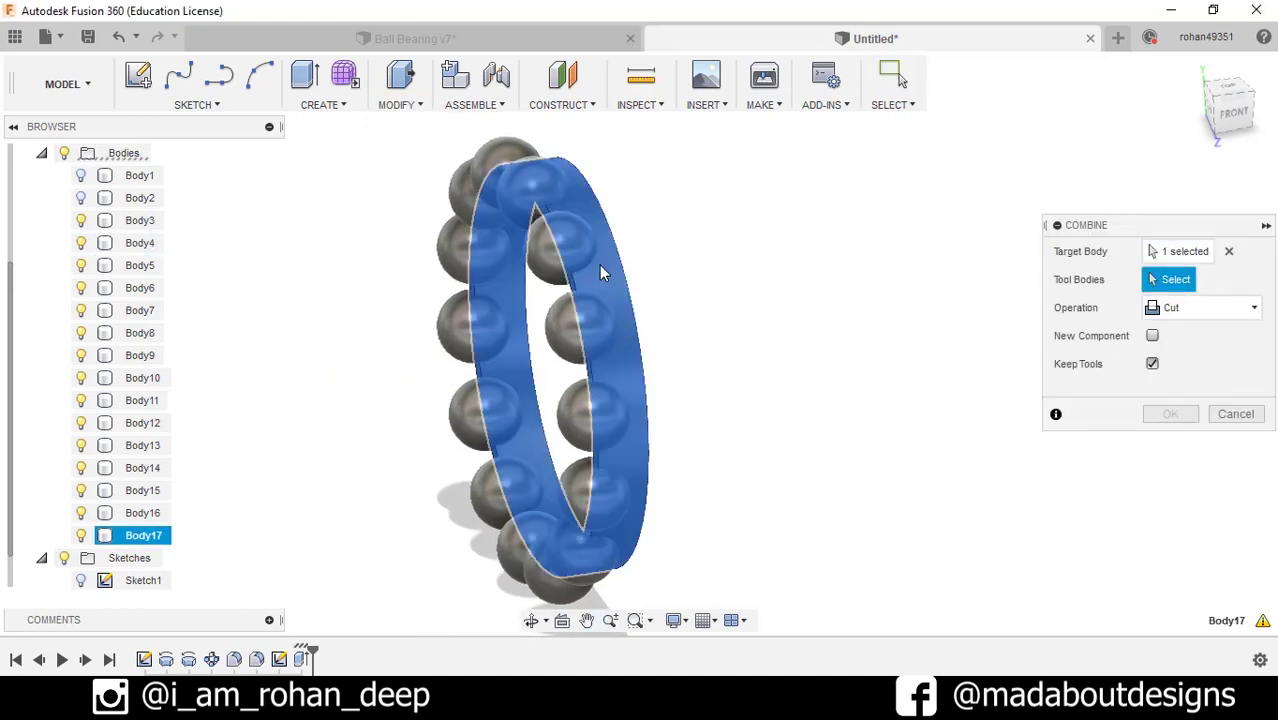
left_click(134, 221)
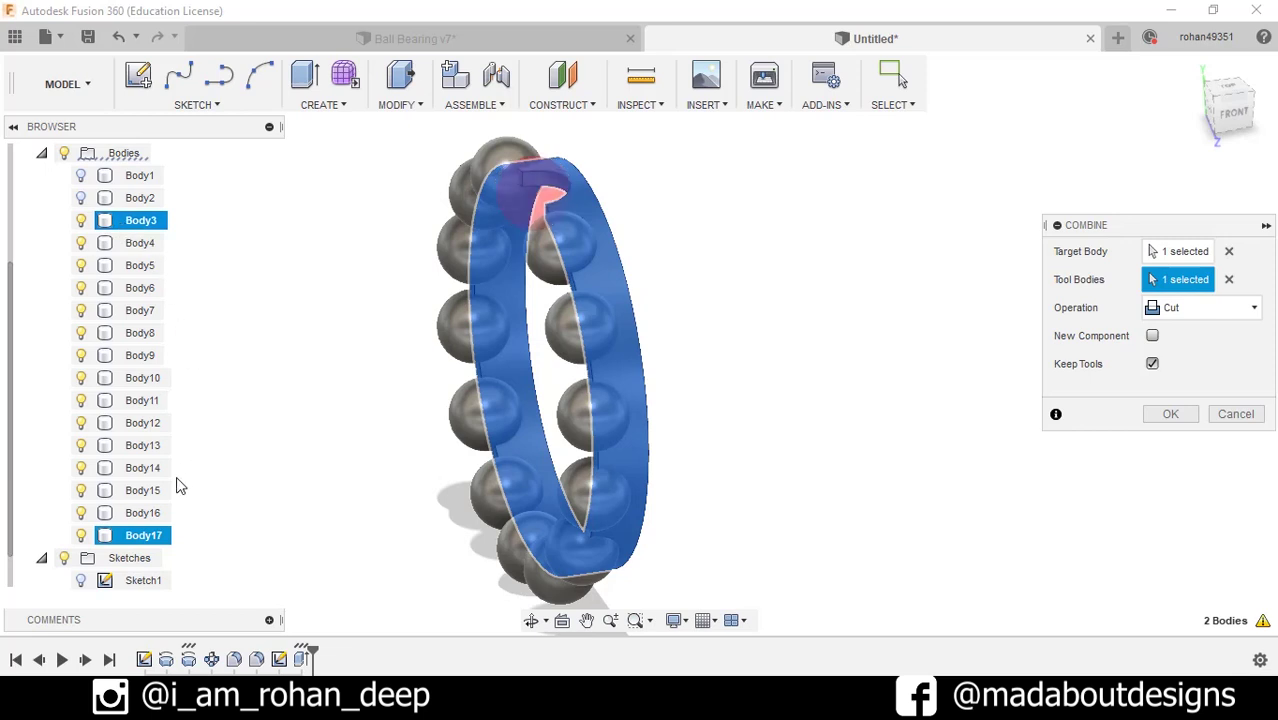
left_click(148, 515, "shift")
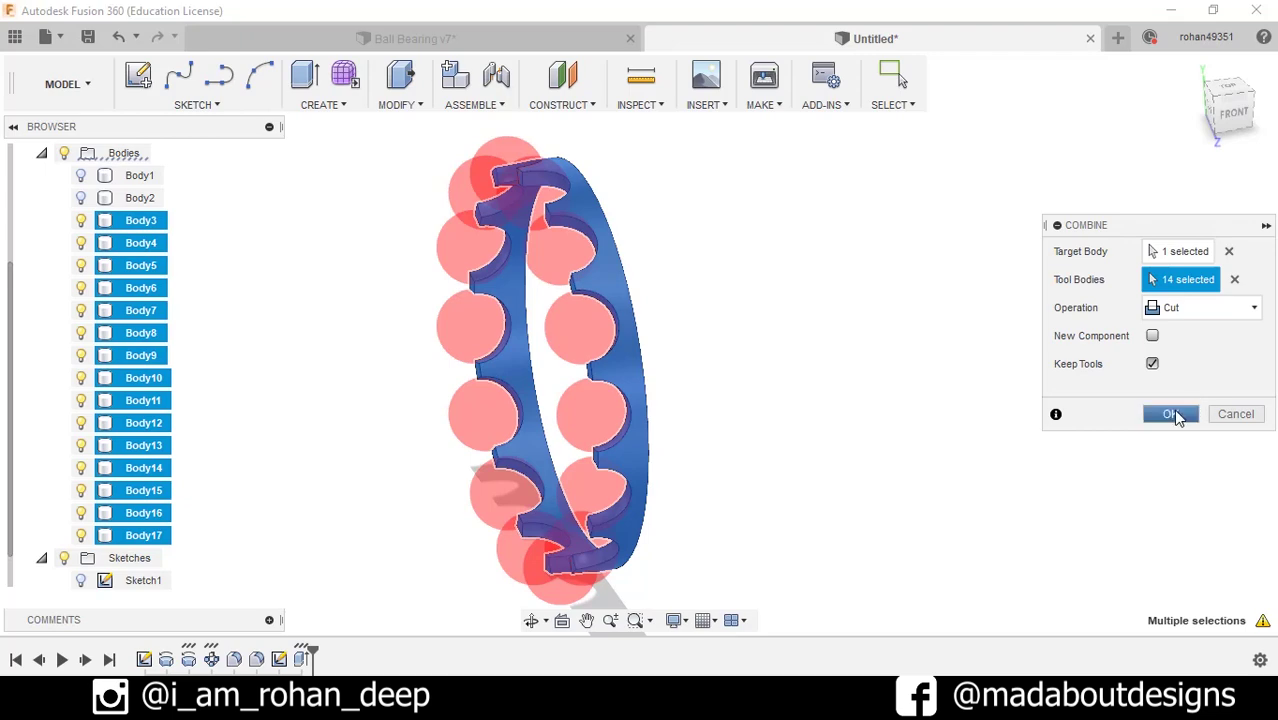
left_click(1172, 414)
mouse_move(1060, 412)
middle_mouse_down("shift")
mouse_move(983, 405)
mouse_move(1033, 419)
middle_mouse_up("shift")
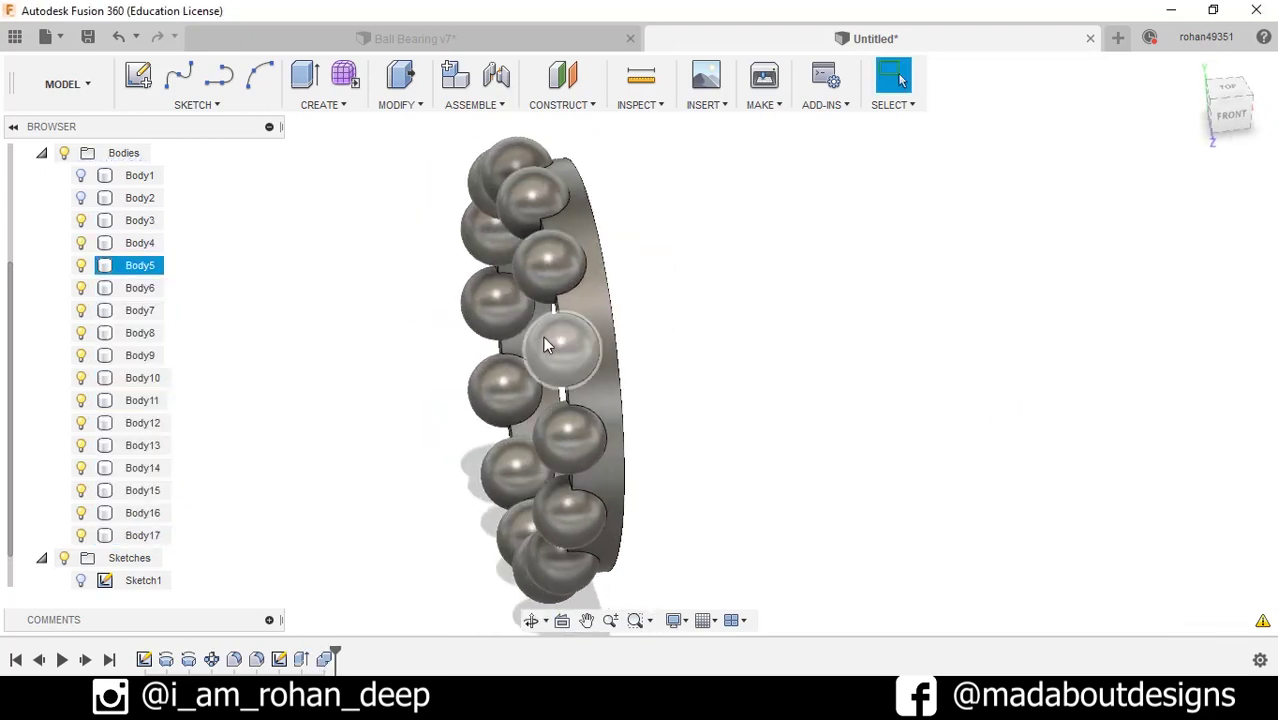
Step: Hide the fourteen balls, Body3 through Body16, to expose the cage ring
left_click(138, 224)
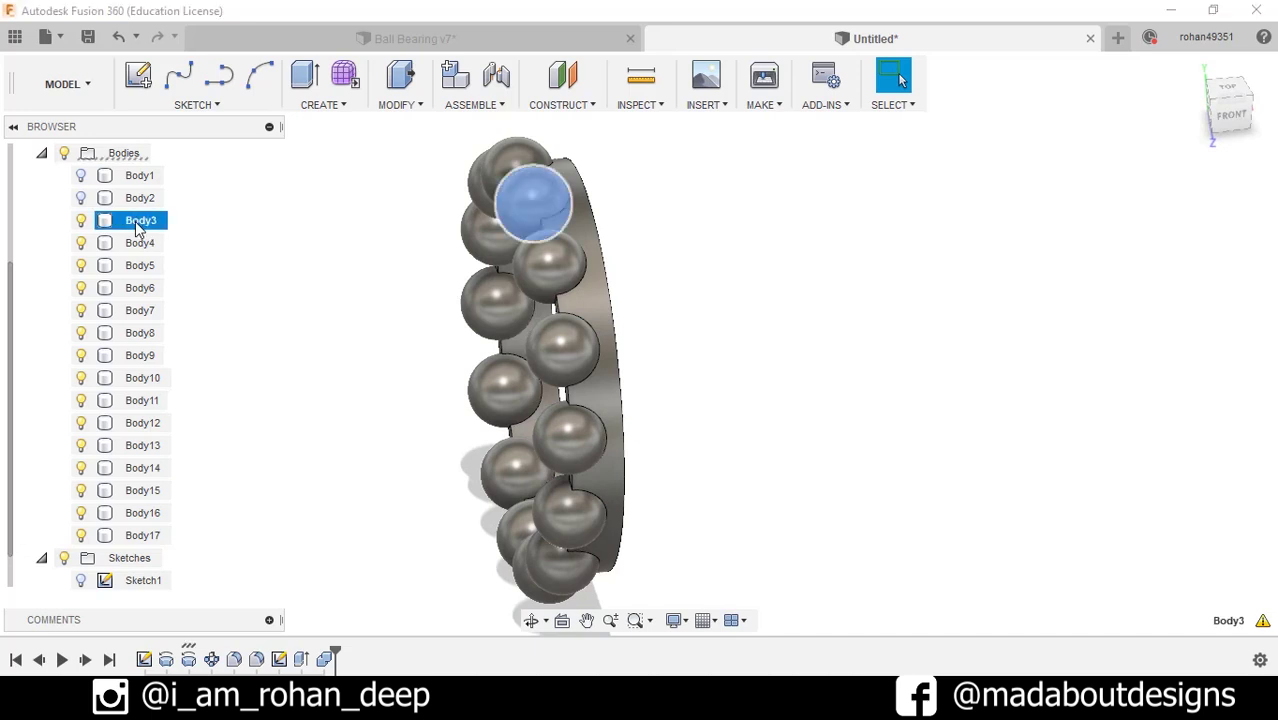
left_click(132, 514, "shift")
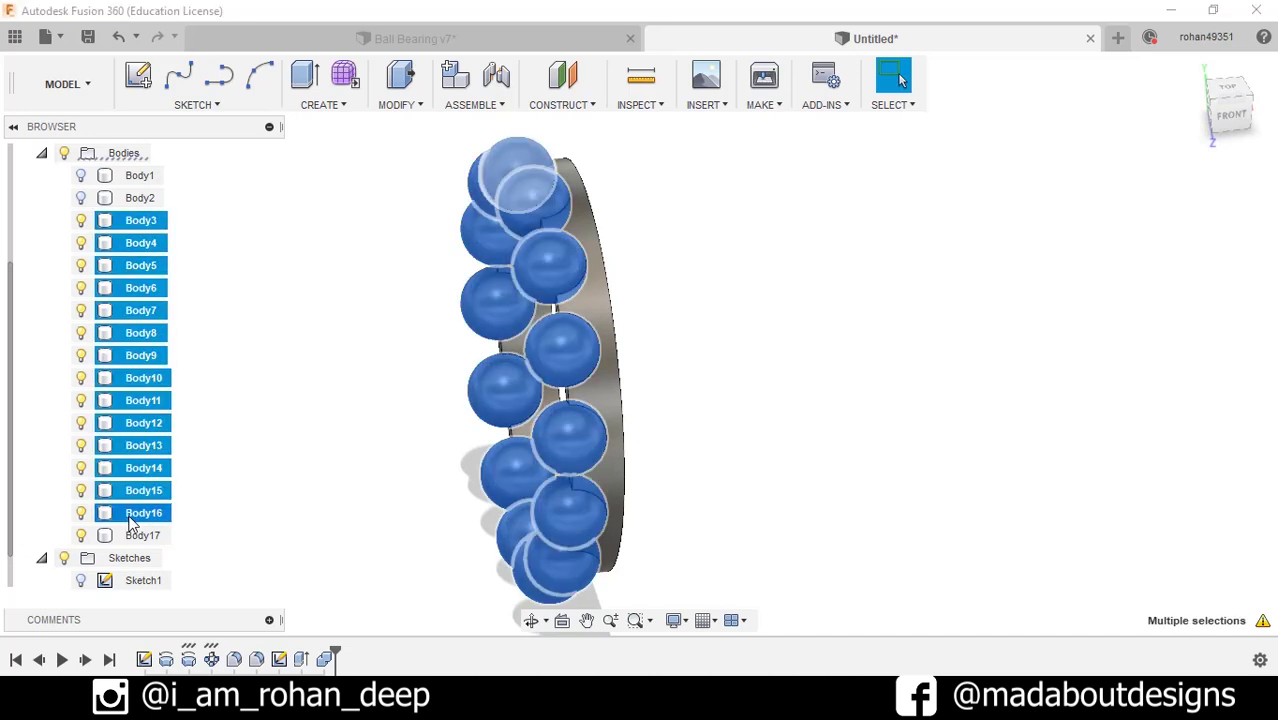
right_click(156, 355)
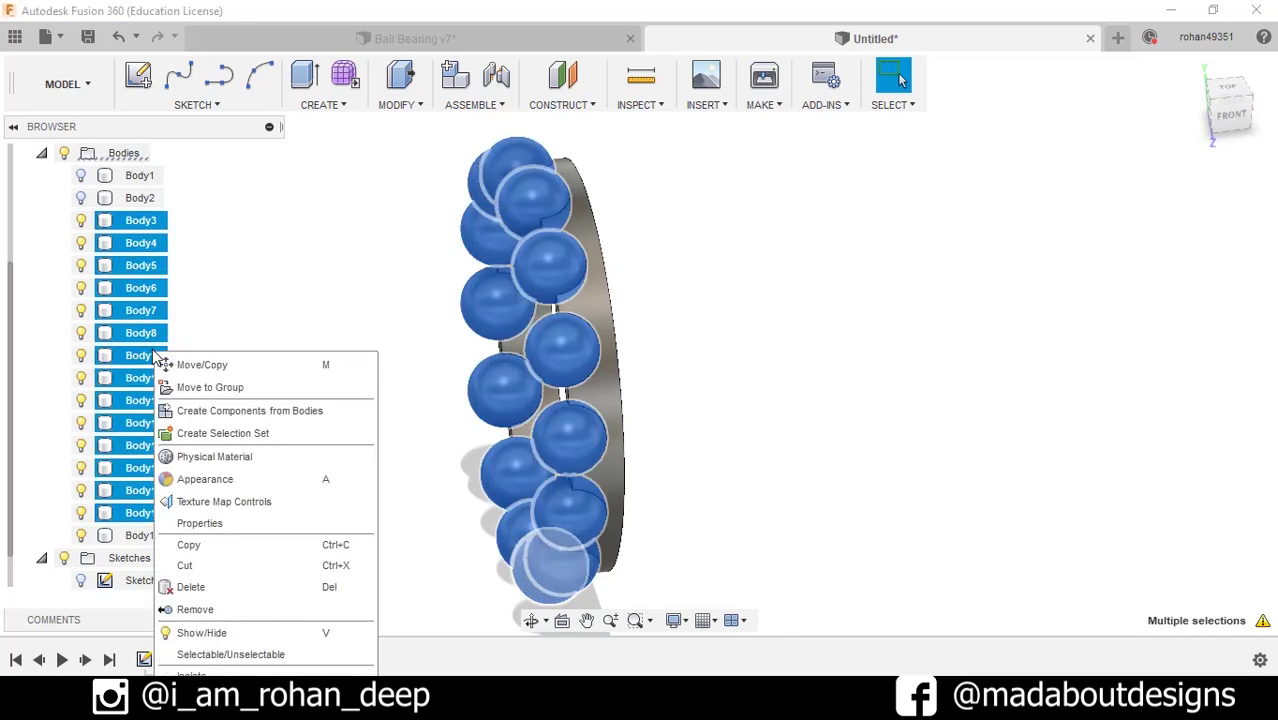
left_click(222, 634)
middle_click_drag(322, 408, 379, 405, "shift")
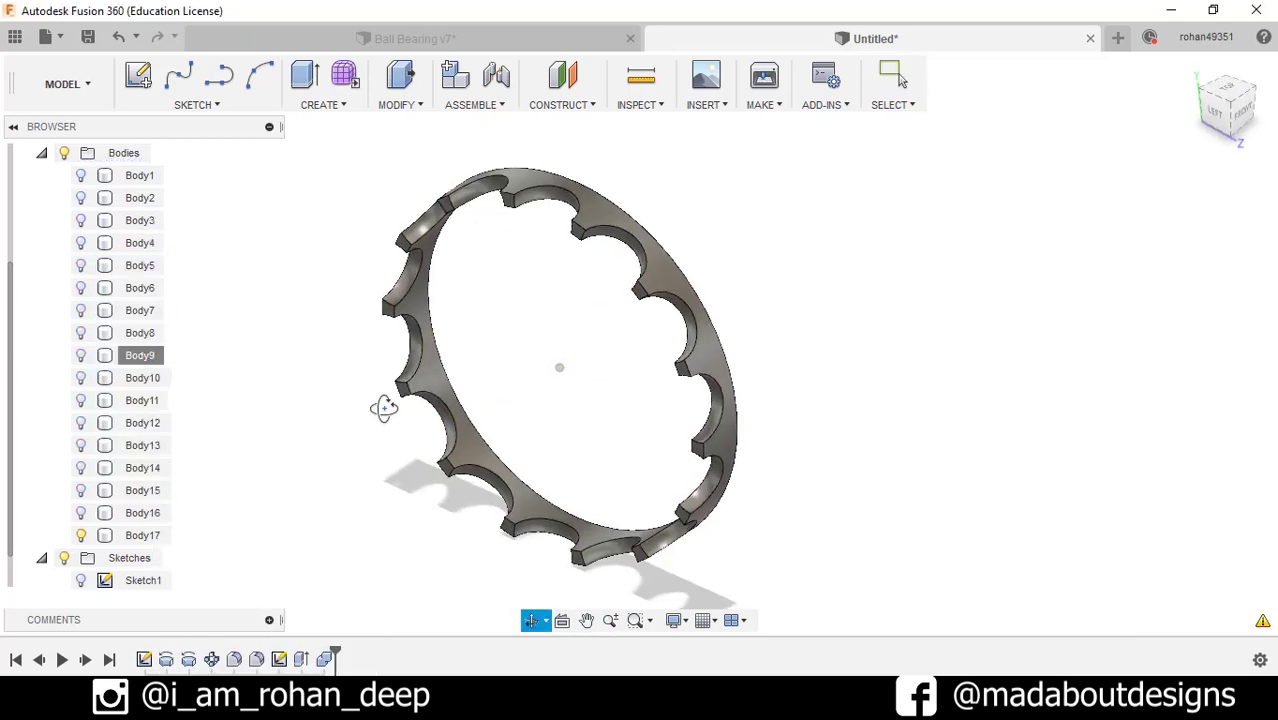
Step: Shell the cage ring with three faces removed and 0.1 cm inside thickness
left_click(400, 105)
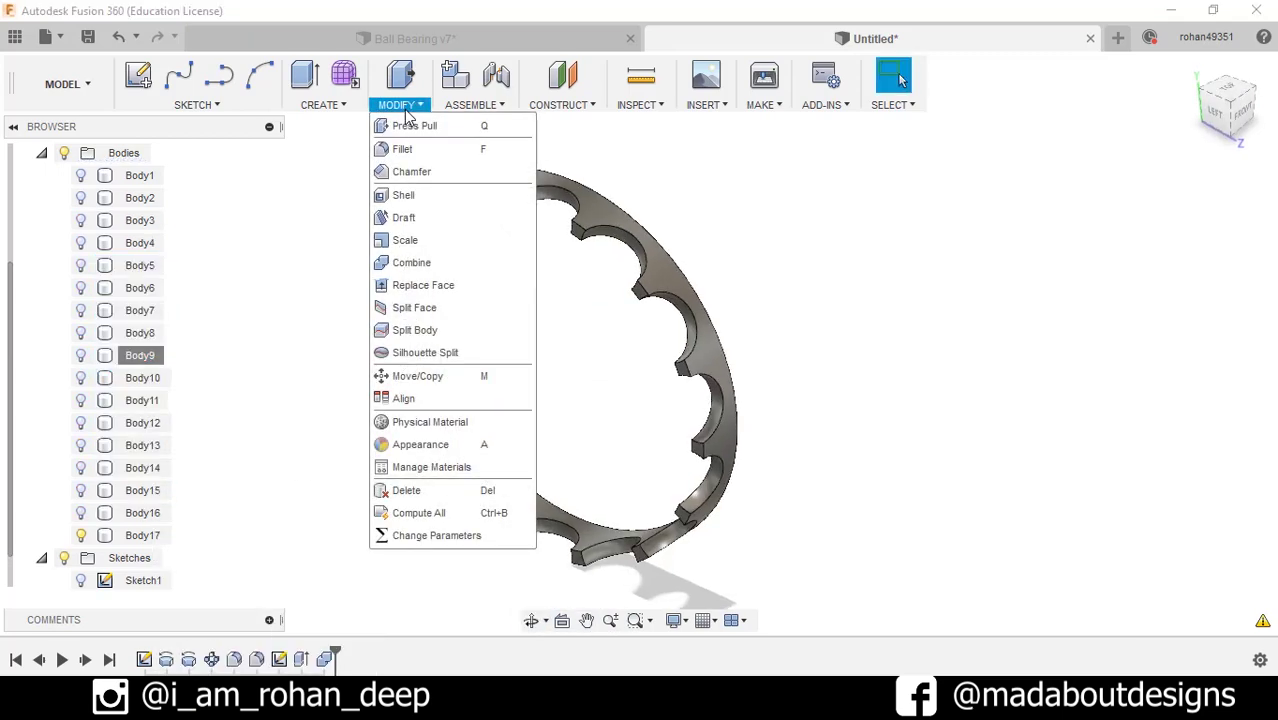
left_click(445, 196)
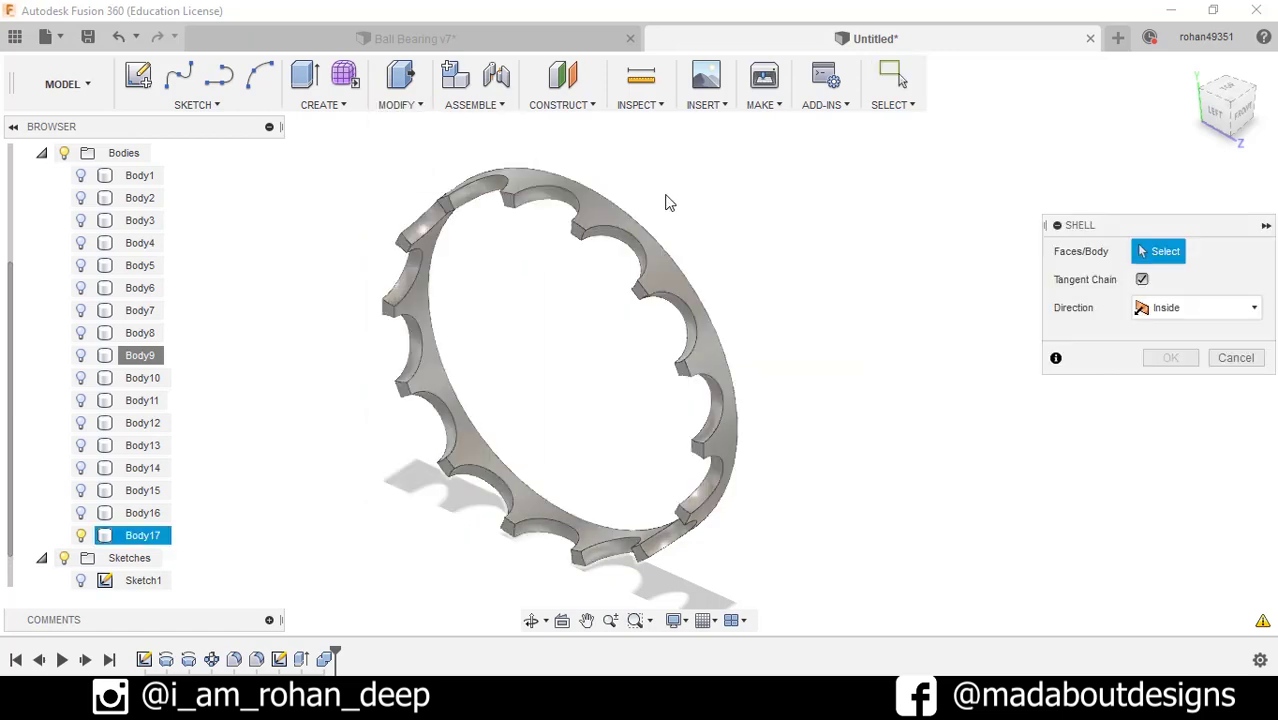
scroll(668, 200, "up", 3)
left_click(611, 212)
middle_click_drag(611, 212, 479, 148, "shift")
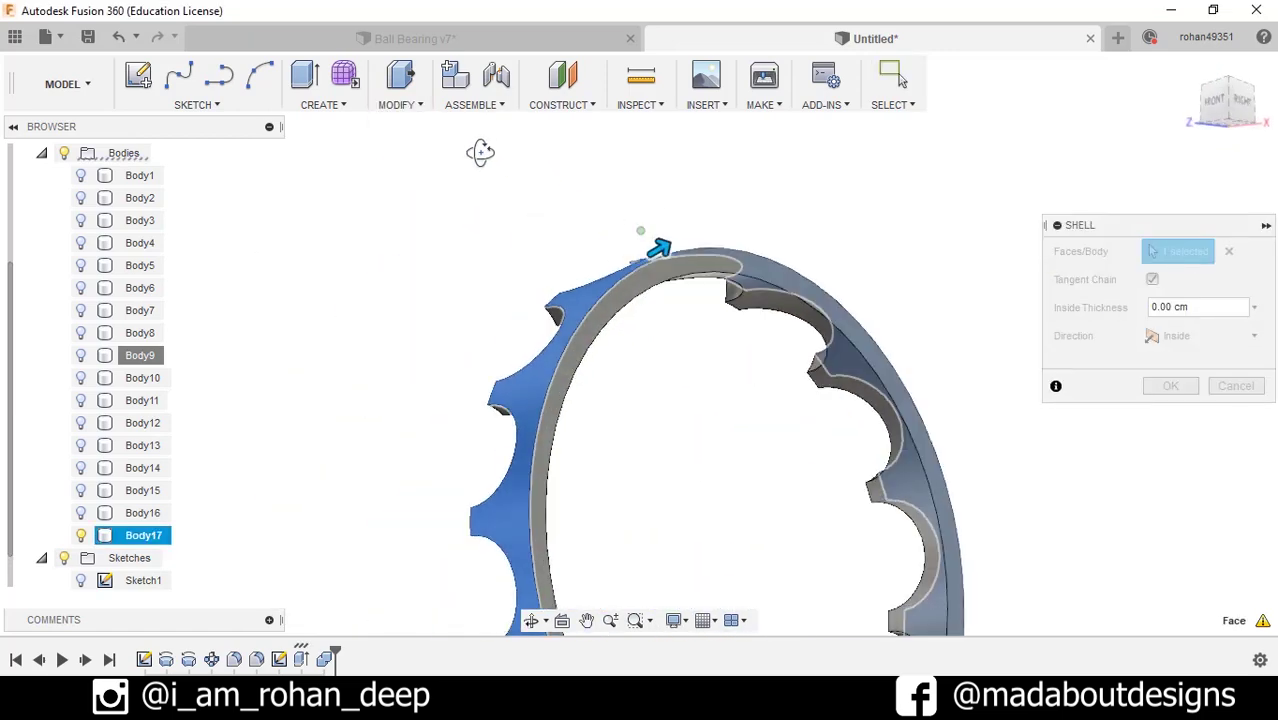
left_click(662, 338)
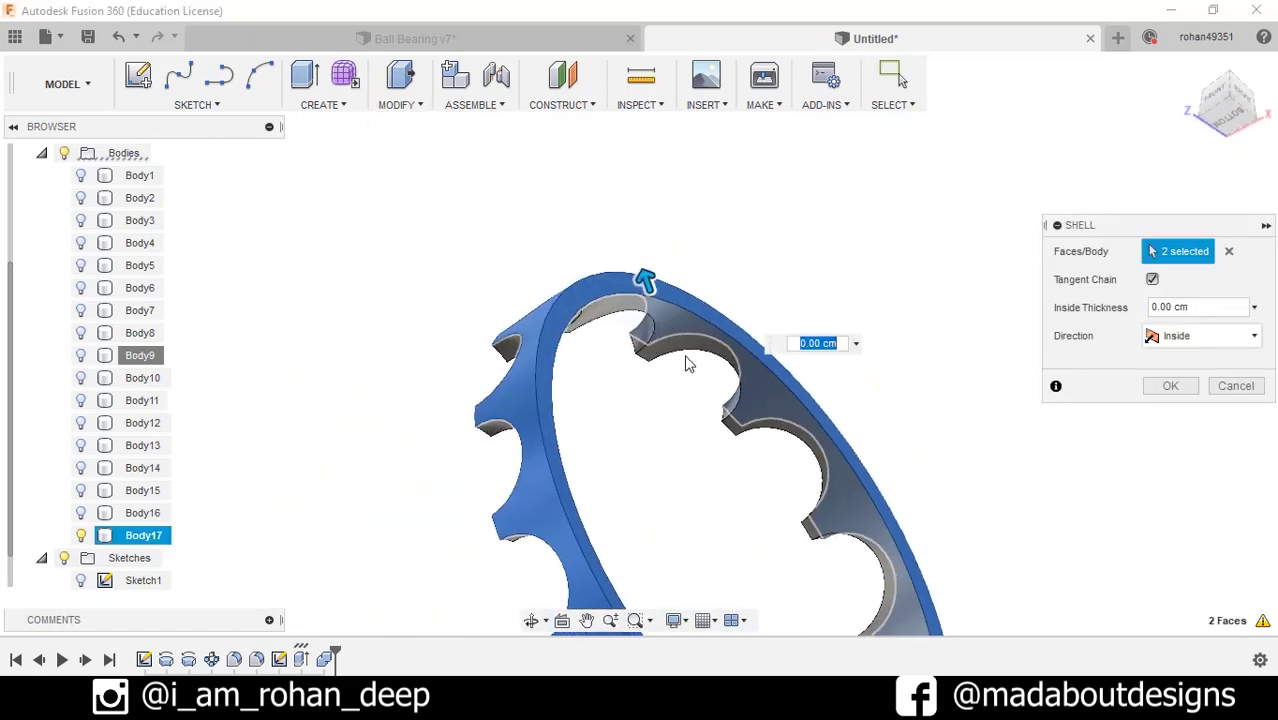
left_click(685, 360)
middle_click_drag(802, 320, 1034, 376, "shift")
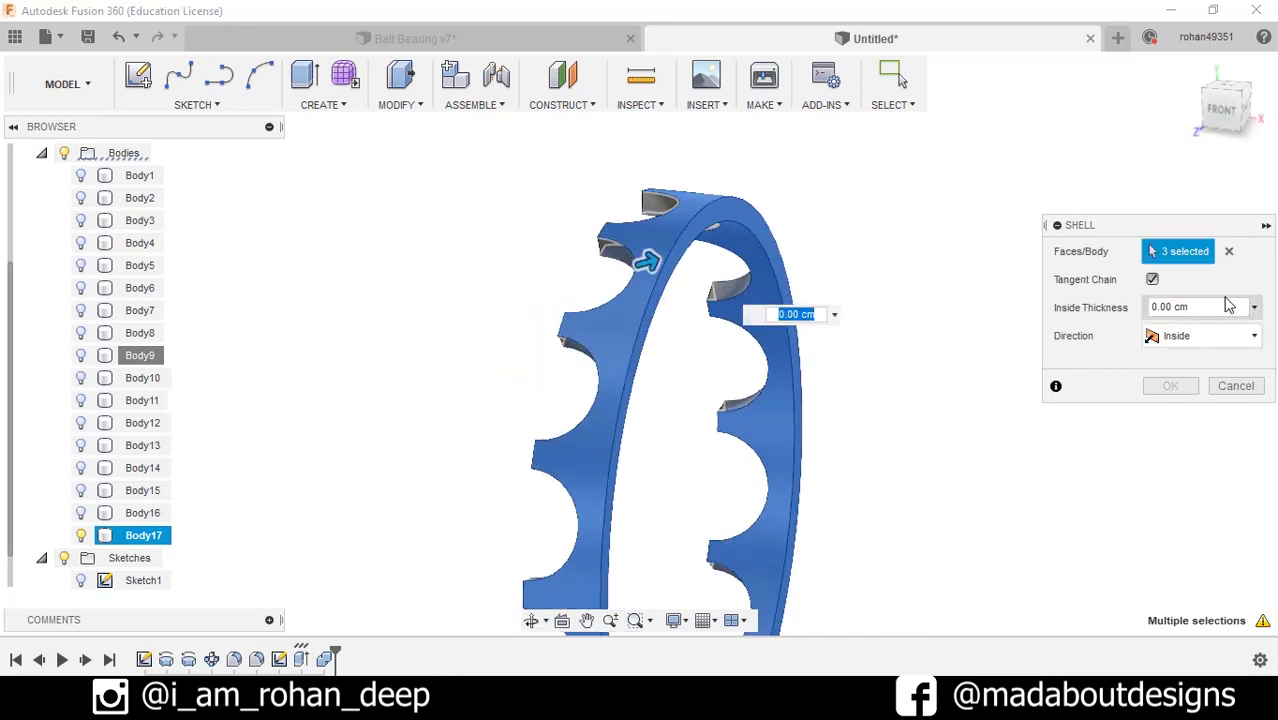
left_click(1161, 309)
left_click(1180, 333)
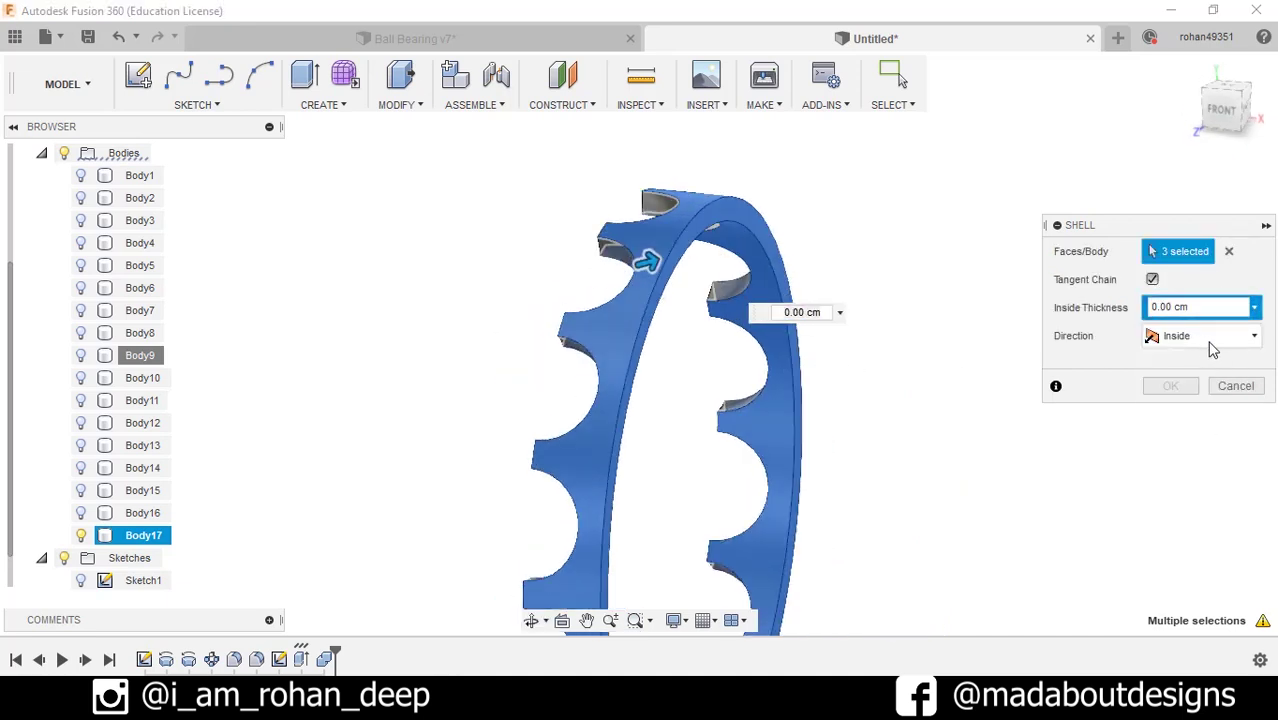
type("0.1")
left_click(1171, 386)
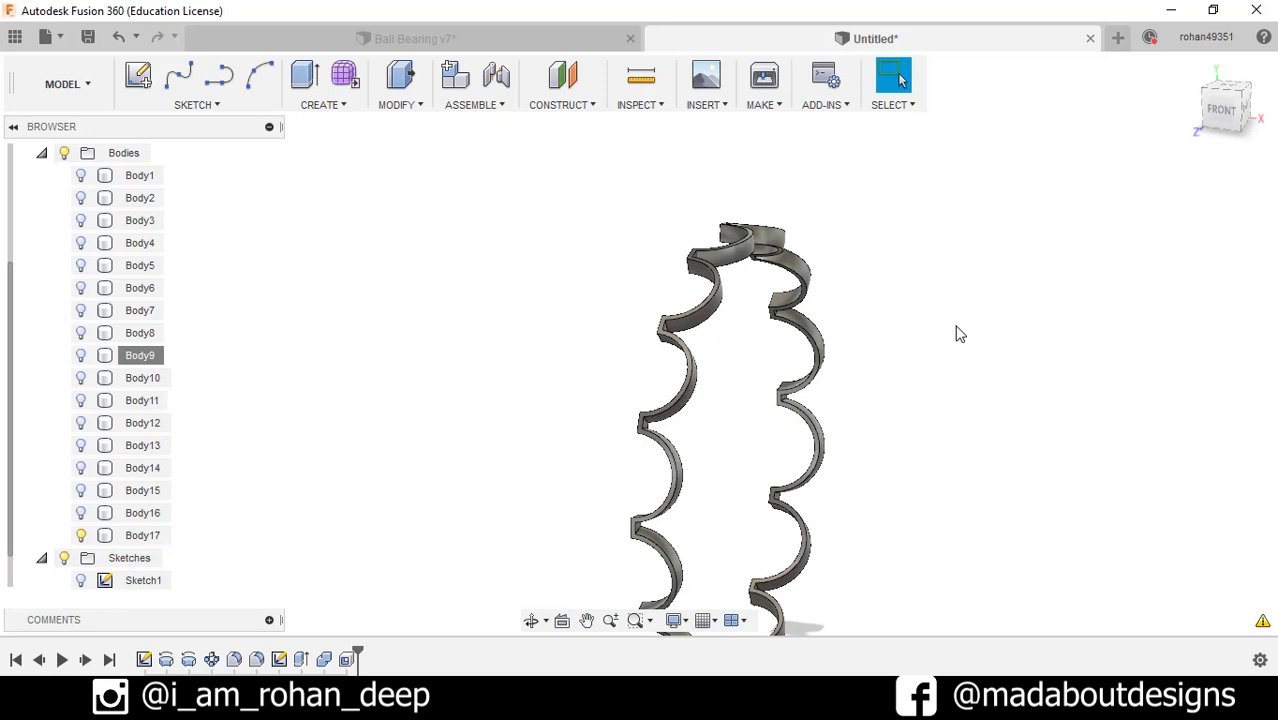
Step: Mirror the shelled cage body Body17 across an origin plane to create Body18
mouse_move(956, 334)
middle_mouse_down("shift")
mouse_move(1027, 391)
mouse_move(1076, 377)
mouse_move(941, 263)
mouse_move(1002, 296)
middle_mouse_up("shift")
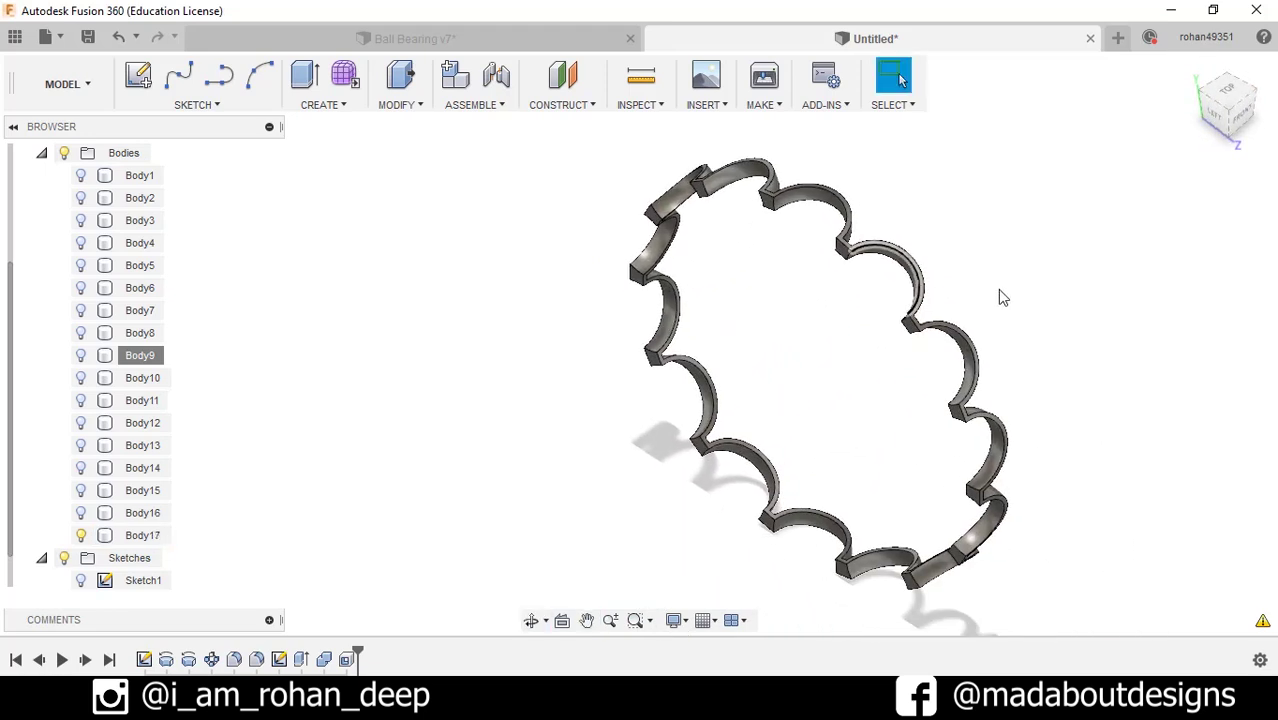
left_click(321, 105)
left_click(351, 513)
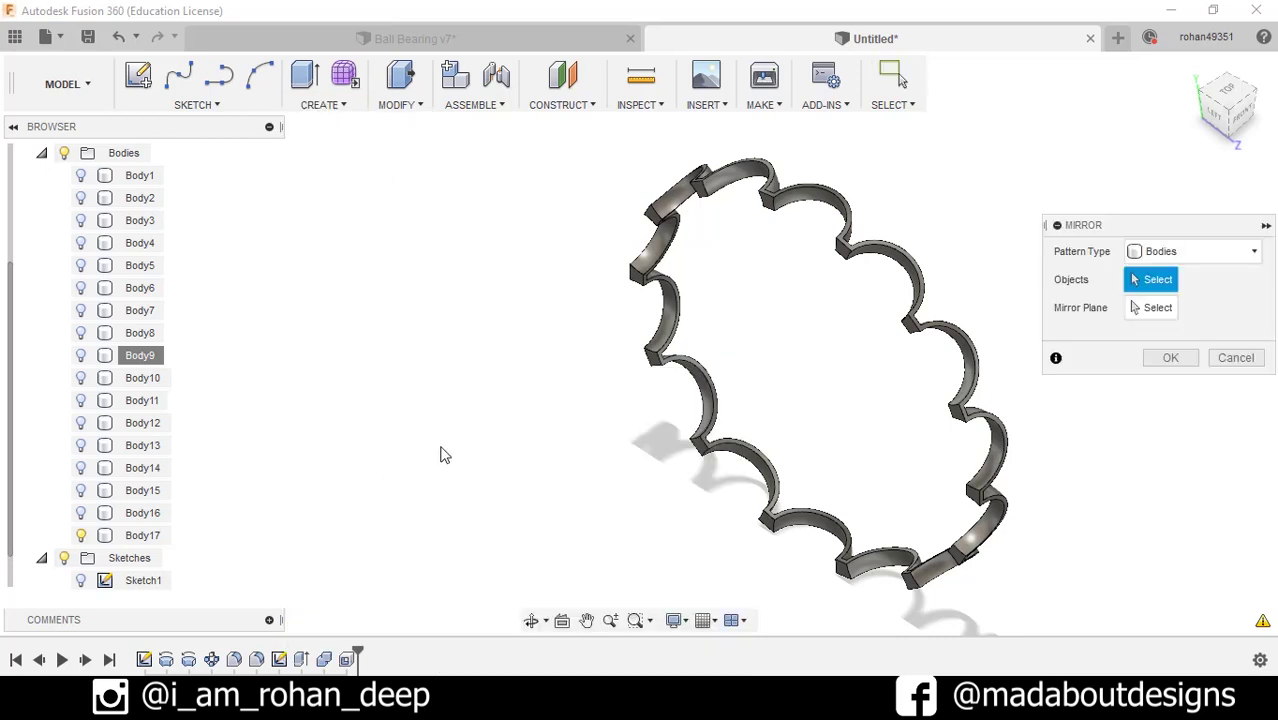
left_click(846, 232)
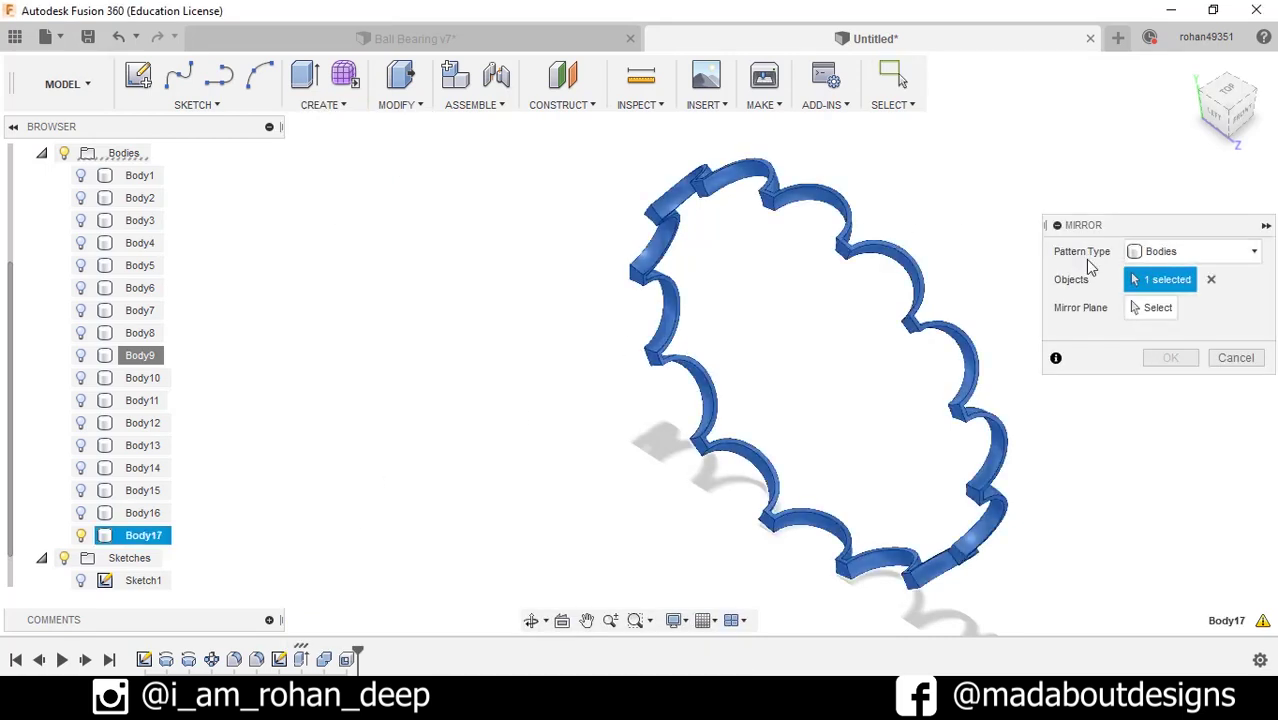
left_click(1146, 322)
scroll(938, 256, "up", 3)
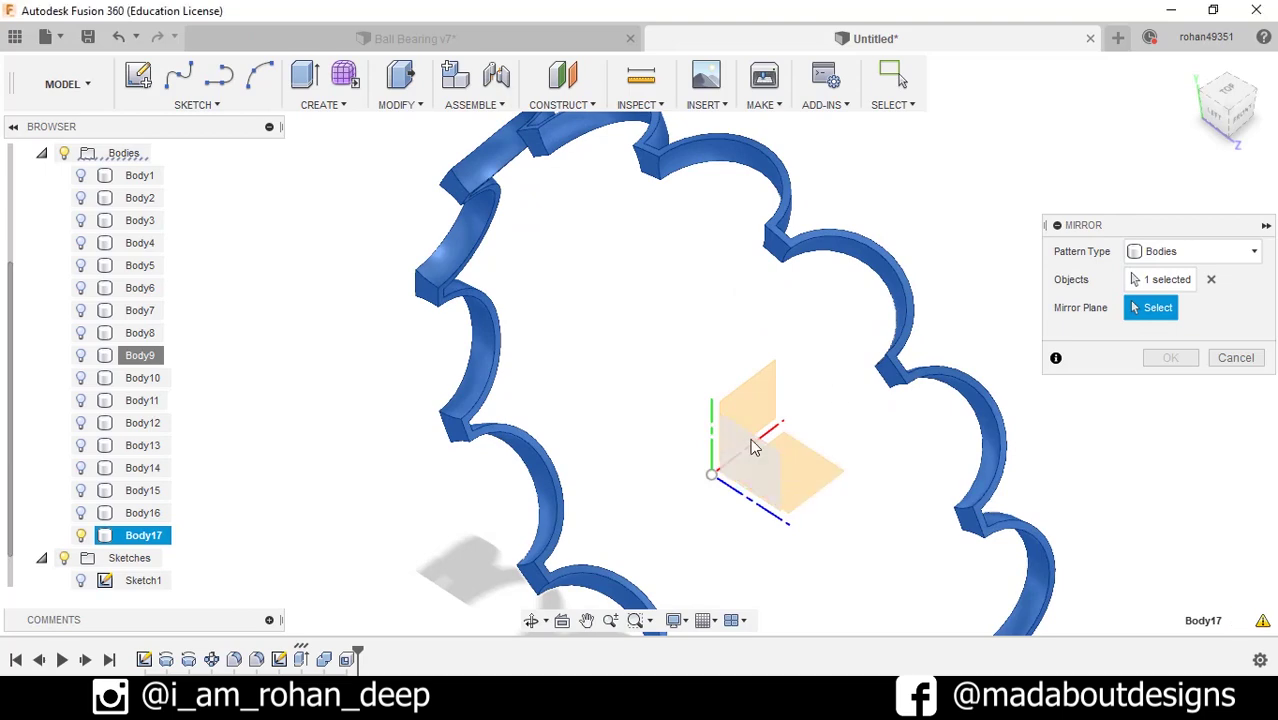
left_click(755, 447)
scroll(650, 380, "down", 4)
left_click(1168, 358)
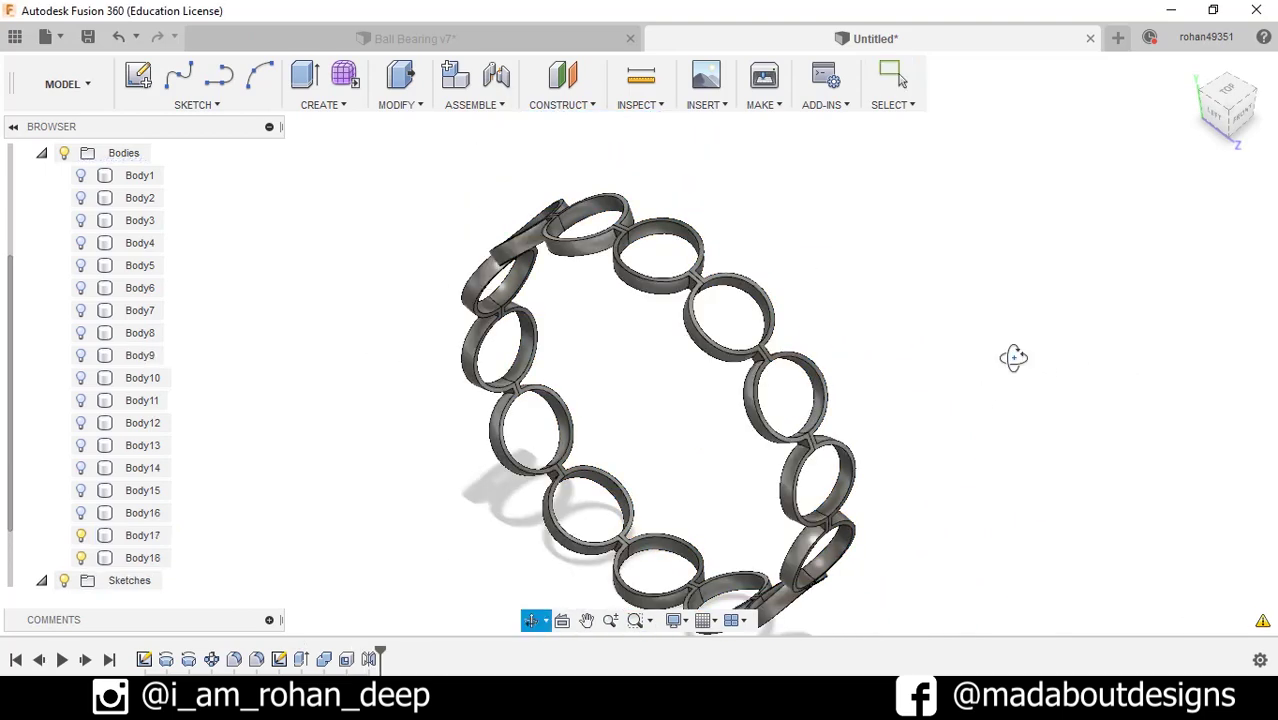
middle_click_drag(1013, 358, 1043, 352, "shift")
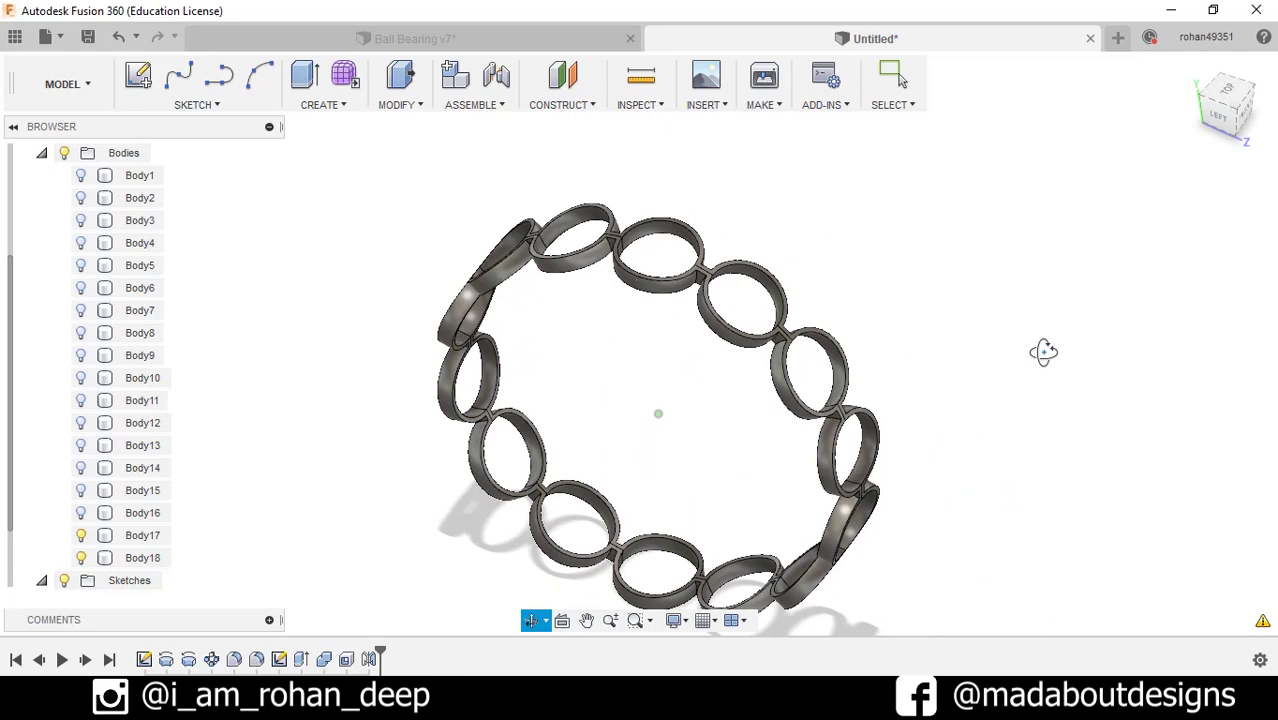
Step: Unhide Body1 through Body16 so both races and all fourteen balls reappear
left_click(141, 175)
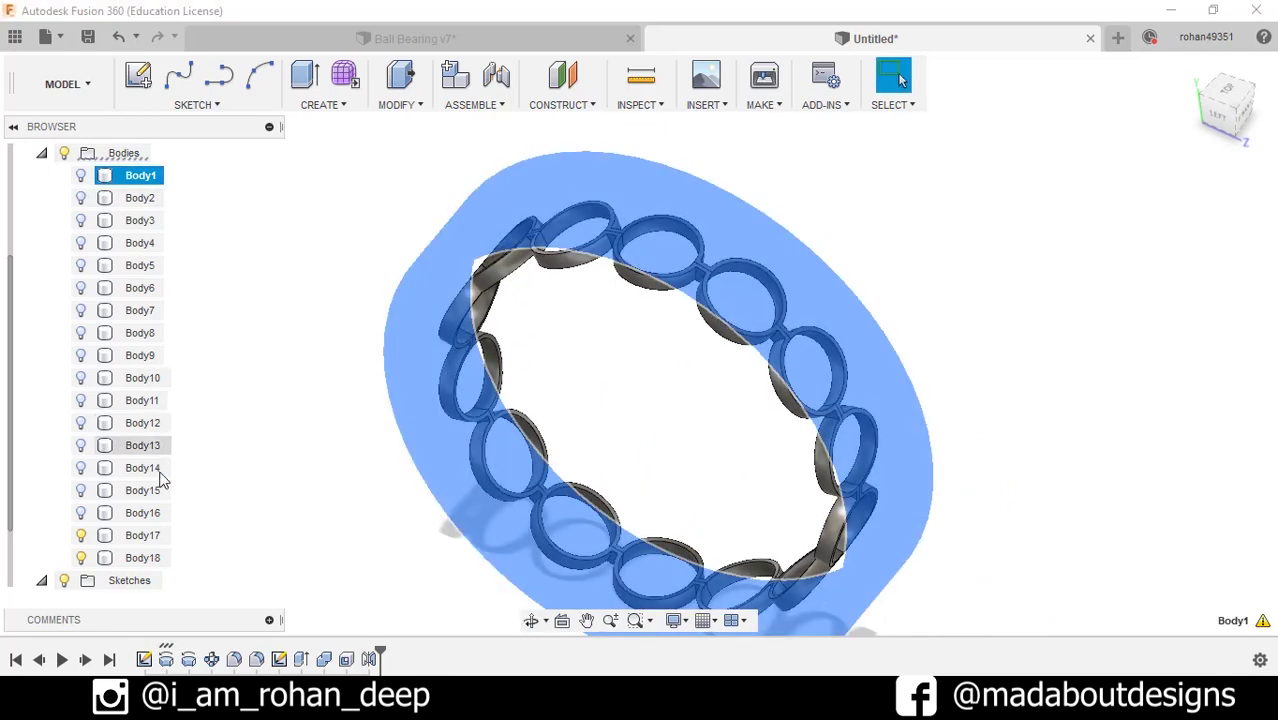
left_click(140, 520, "shift")
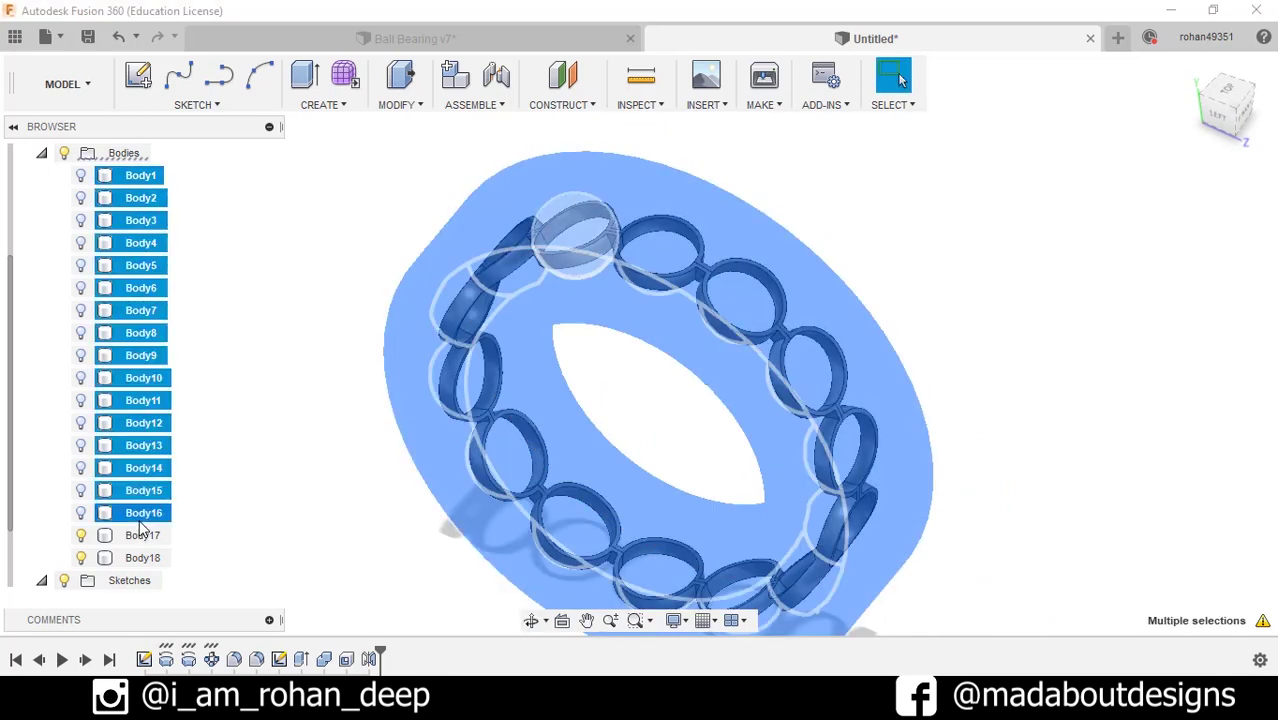
right_click(147, 355)
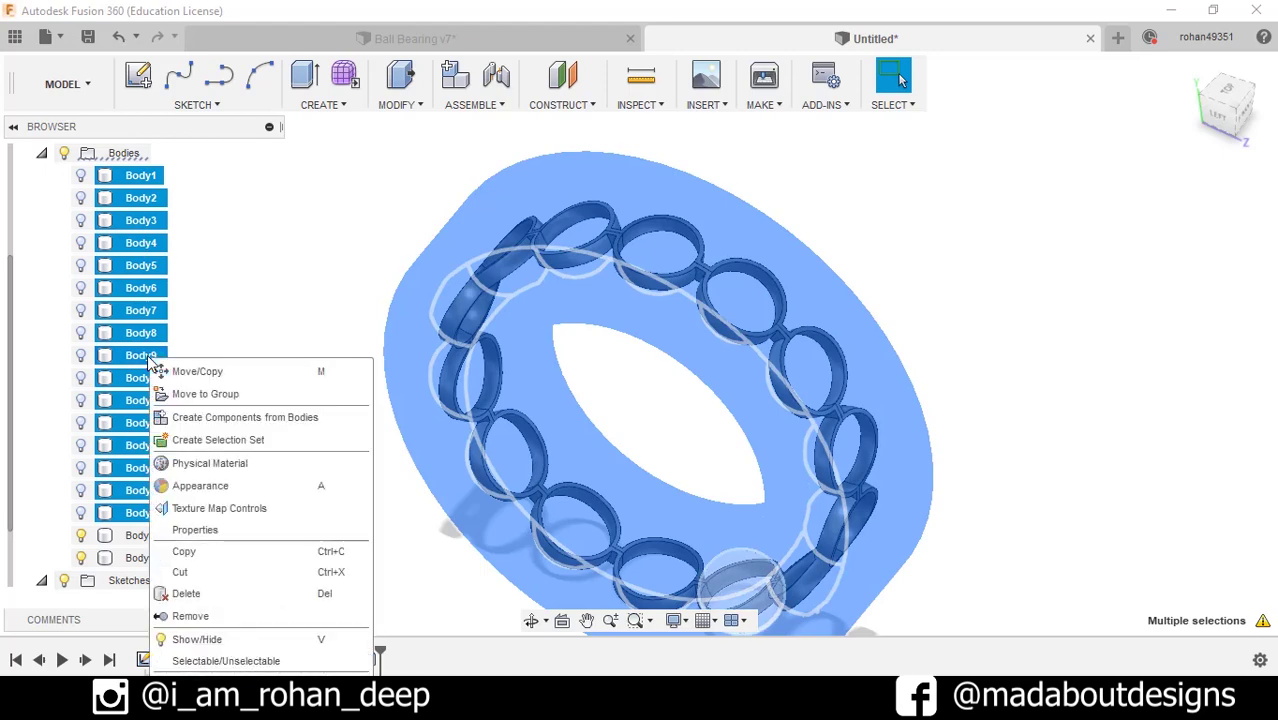
left_click(257, 645)
middle_click_drag(700, 300, 881, 268, "shift")
left_click(940, 350)
mouse_move(944, 360)
middle_mouse_down("shift")
mouse_move(871, 325)
mouse_move(984, 385)
mouse_move(966, 339)
middle_mouse_up("shift")
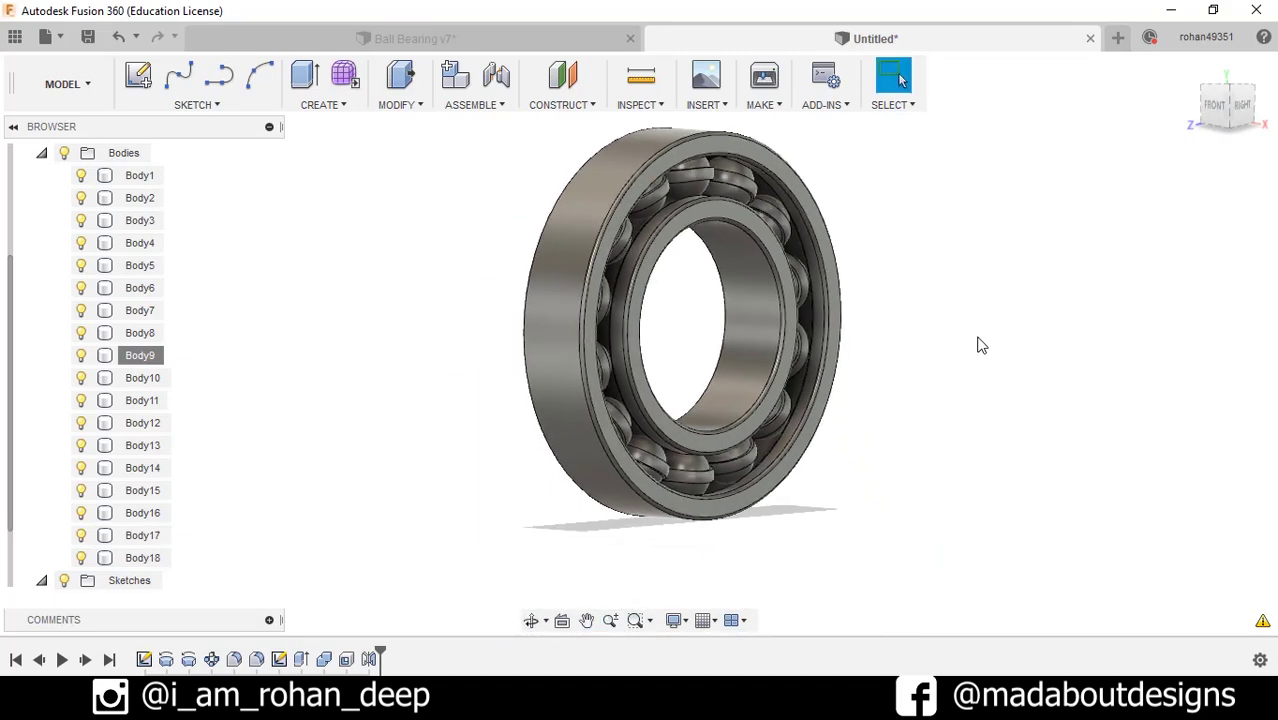
Step: Paint the outer and inner races with Paint - Metallic (Silver)
key("a")
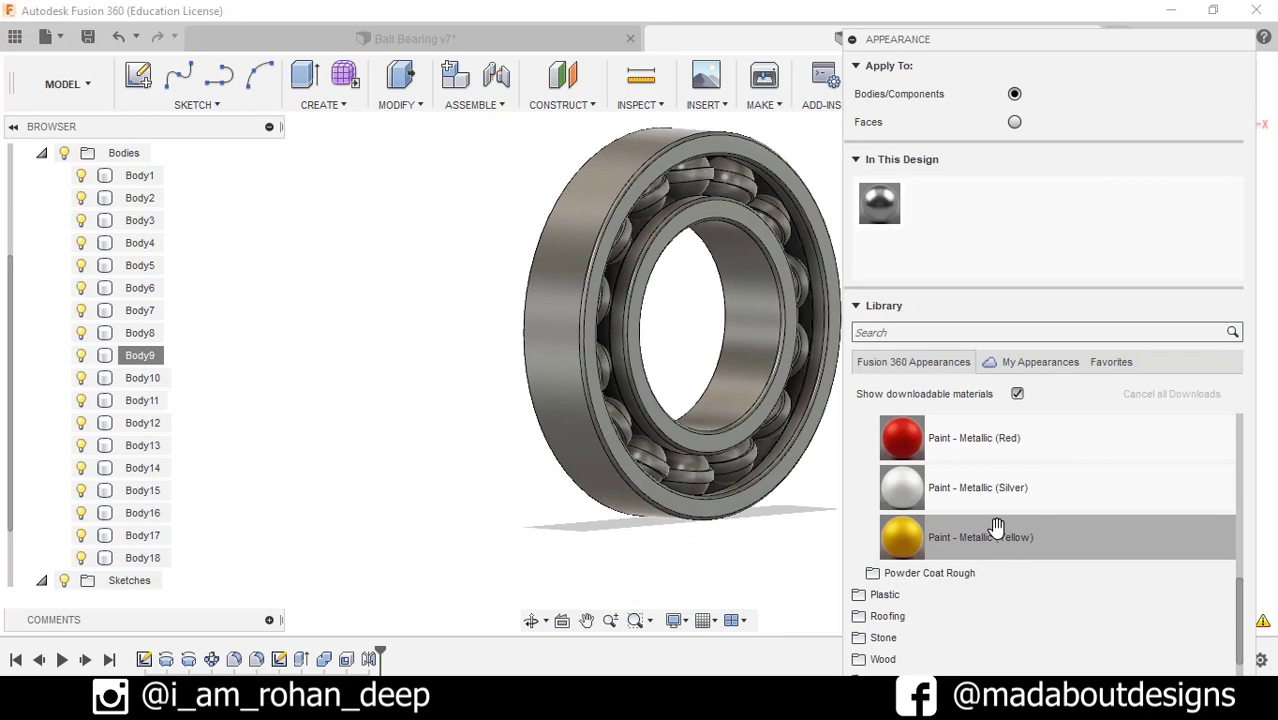
left_click_drag(1000, 487, 665, 477)
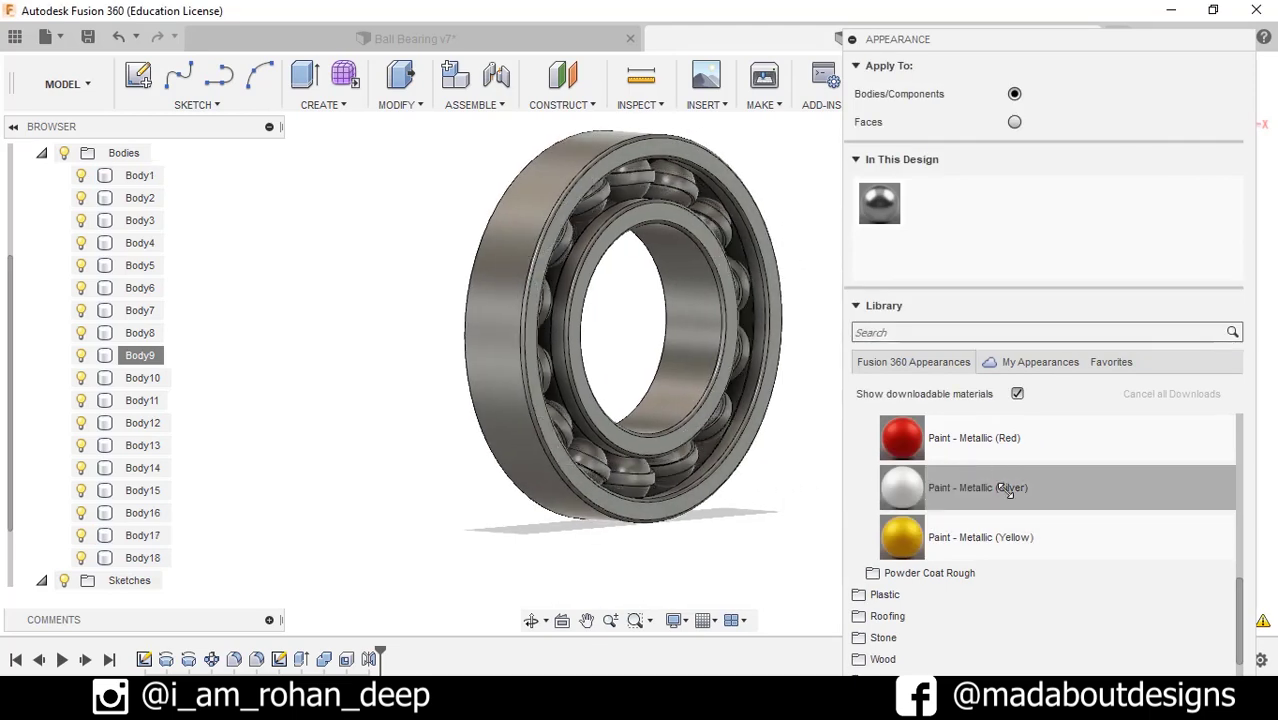
left_click_drag(995, 491, 492, 266)
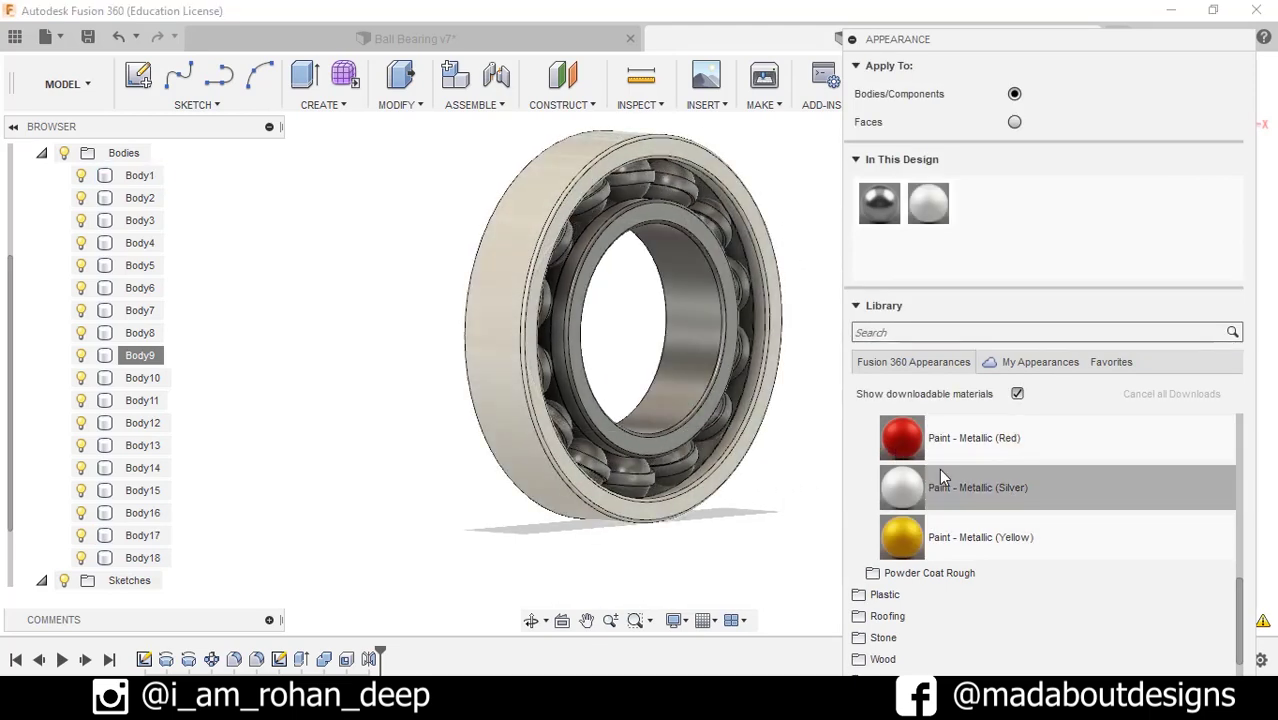
mouse_move(939, 487)
left_mouse_down()
mouse_move(638, 369)
mouse_move(580, 370)
left_mouse_up()
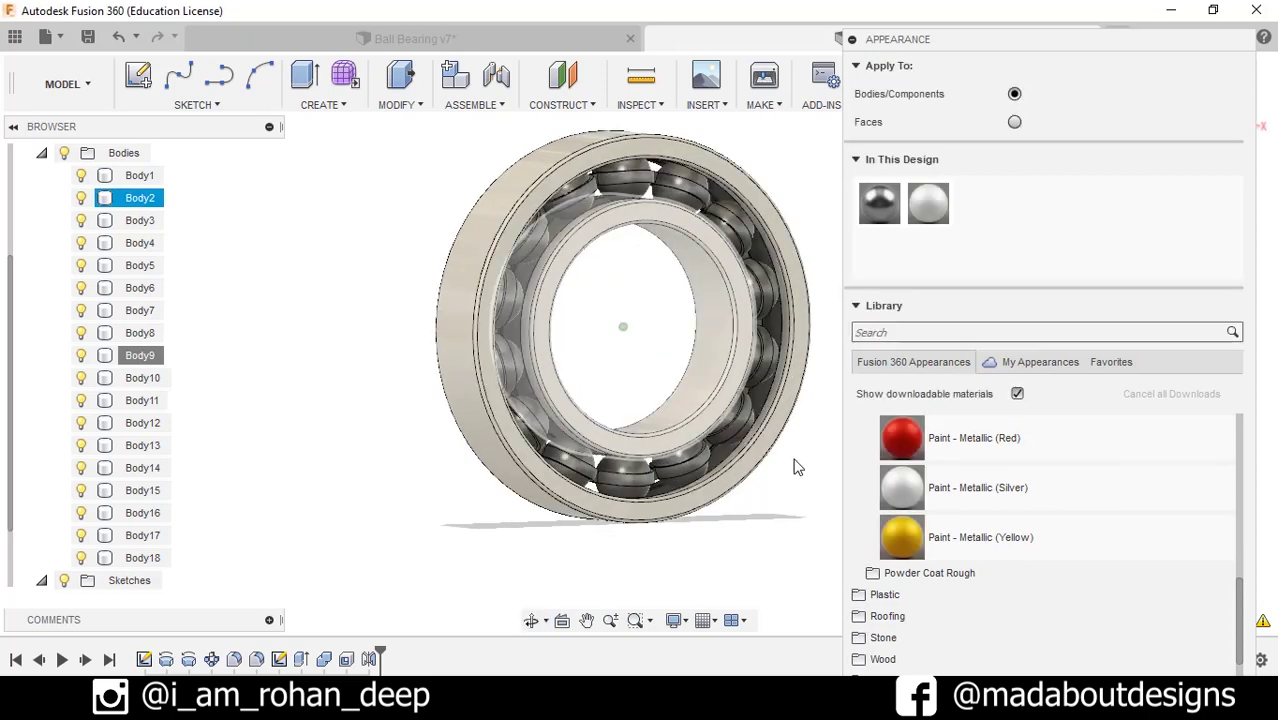
Step: Paint both cage halves with Paint - Metallic (Yellow)
left_click_drag(966, 541, 655, 210)
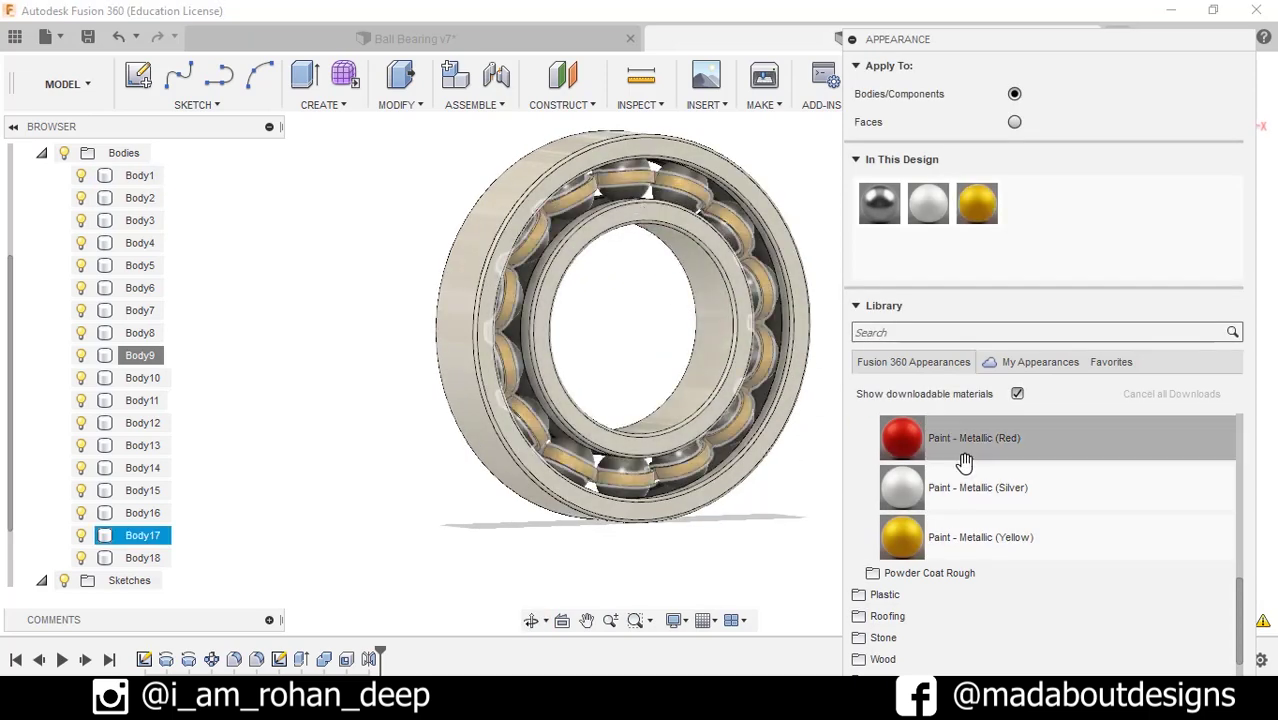
middle_click_drag(688, 460, 856, 471, "shift")
left_click_drag(964, 523, 557, 184)
mouse_move(430, 385)
middle_mouse_down("shift")
mouse_move(412, 371)
mouse_move(322, 380)
middle_mouse_up("shift")
key("Escape")
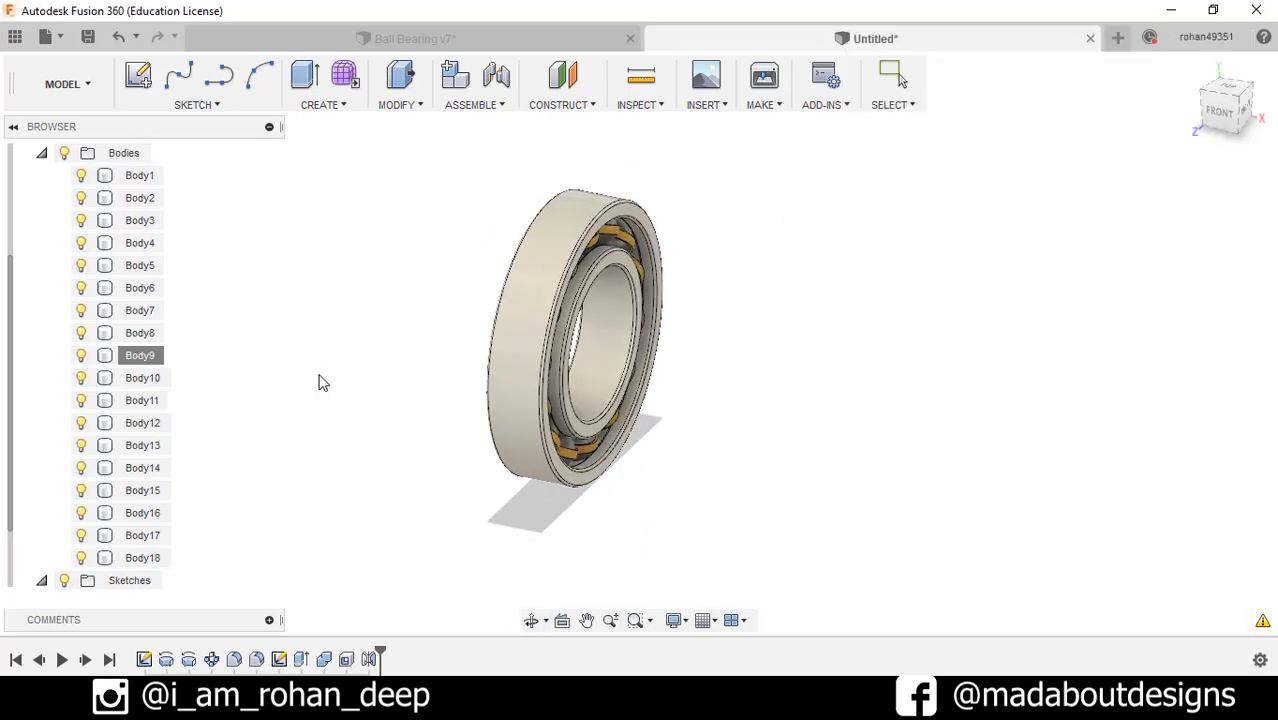
middle_click_drag(952, 500, 703, 435, "shift")
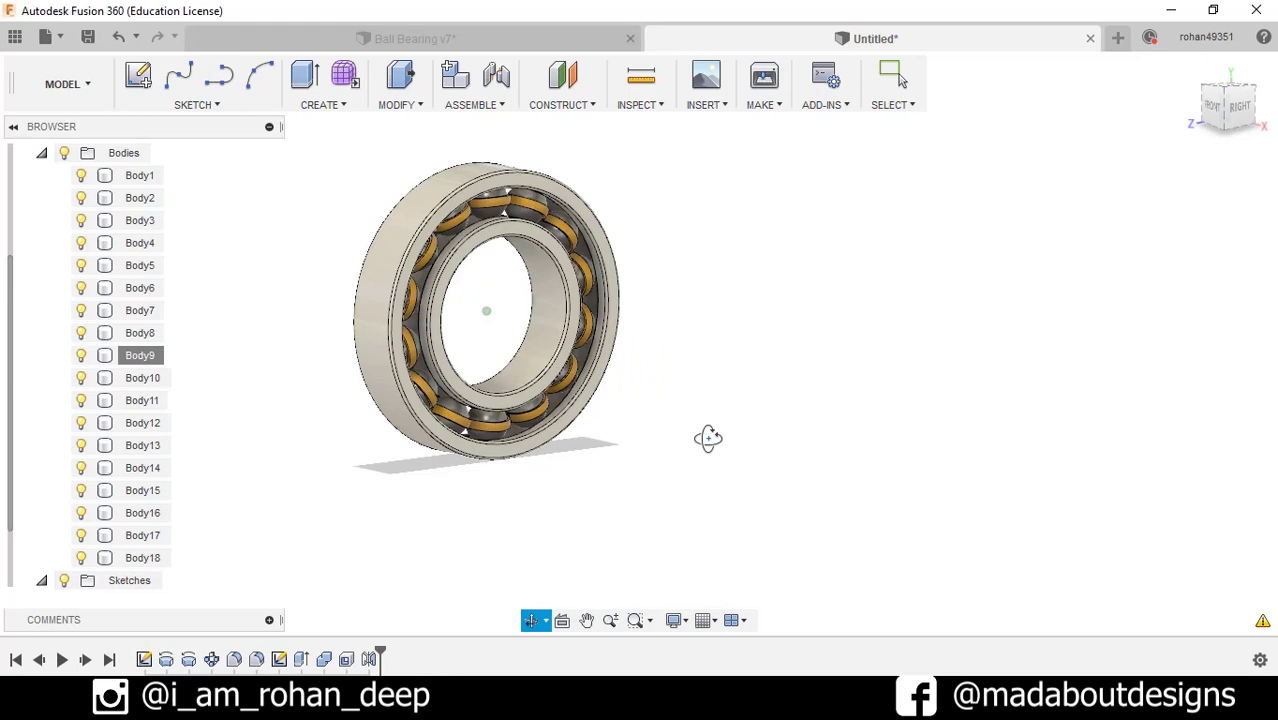